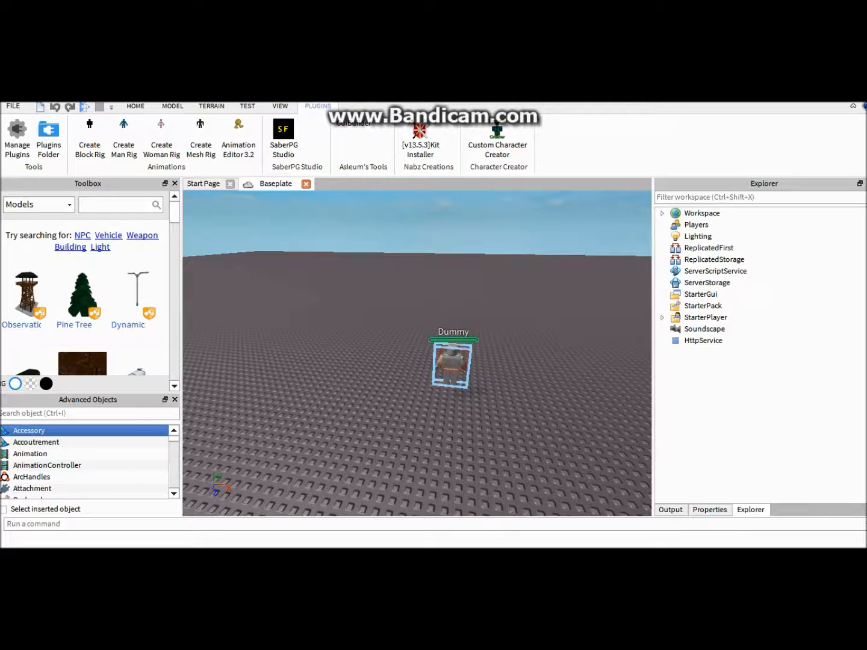
Delete the HumanoidRootPart from the Dummy model in the Workspace
left_click(663, 214)
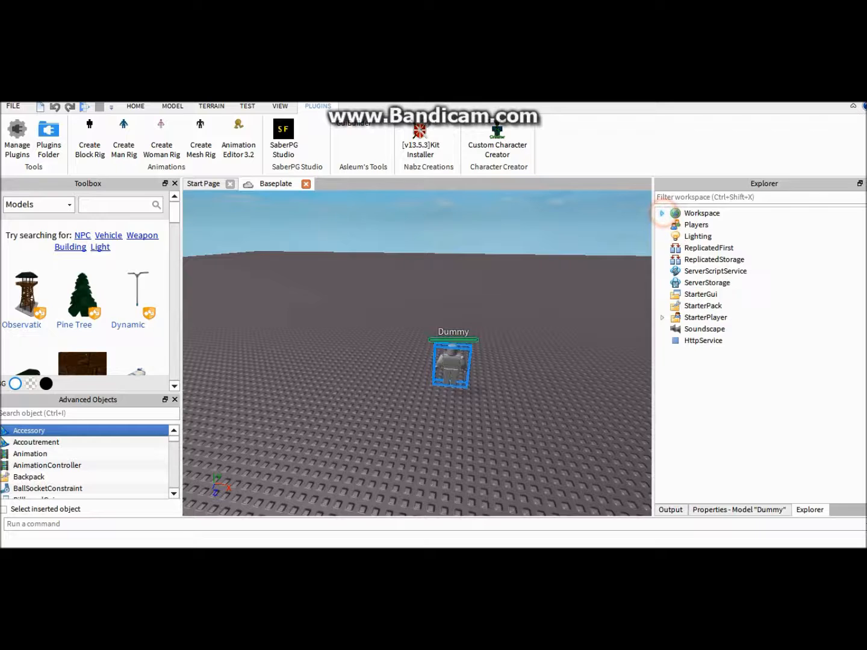
left_click(663, 213)
left_click(675, 247)
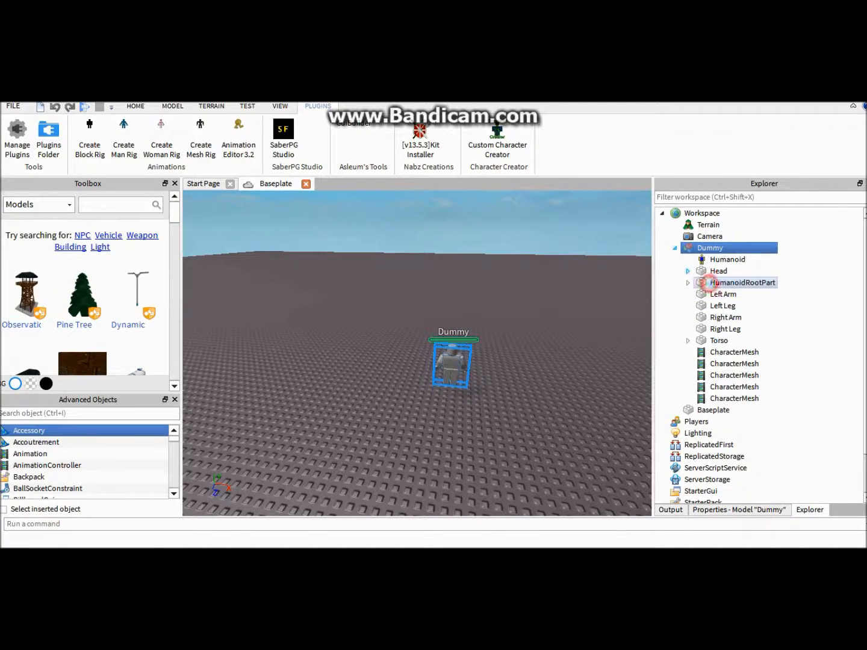
left_click(709, 283)
key("Delete")
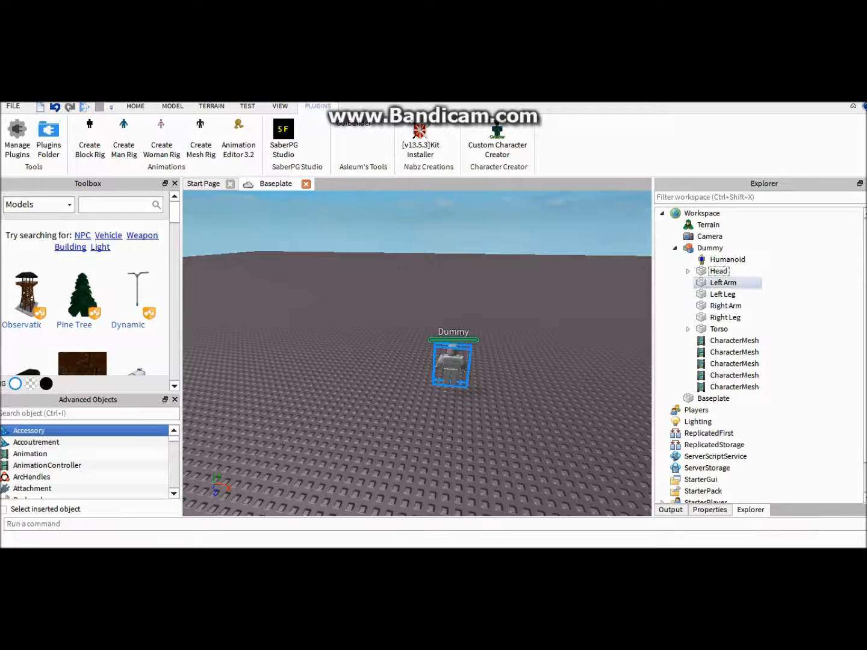
left_click(688, 271)
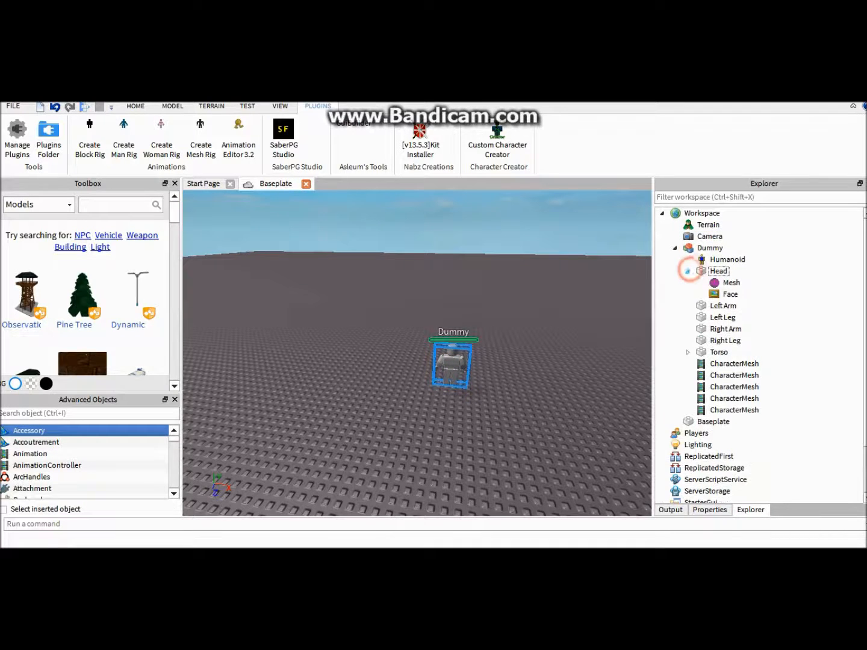
left_click(687, 271)
left_click(687, 329)
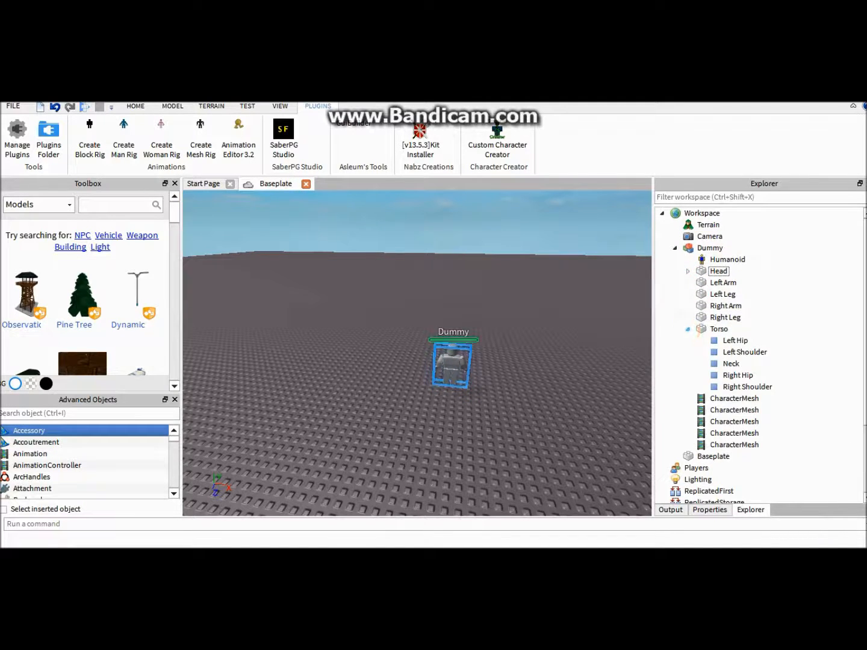
left_click(687, 329)
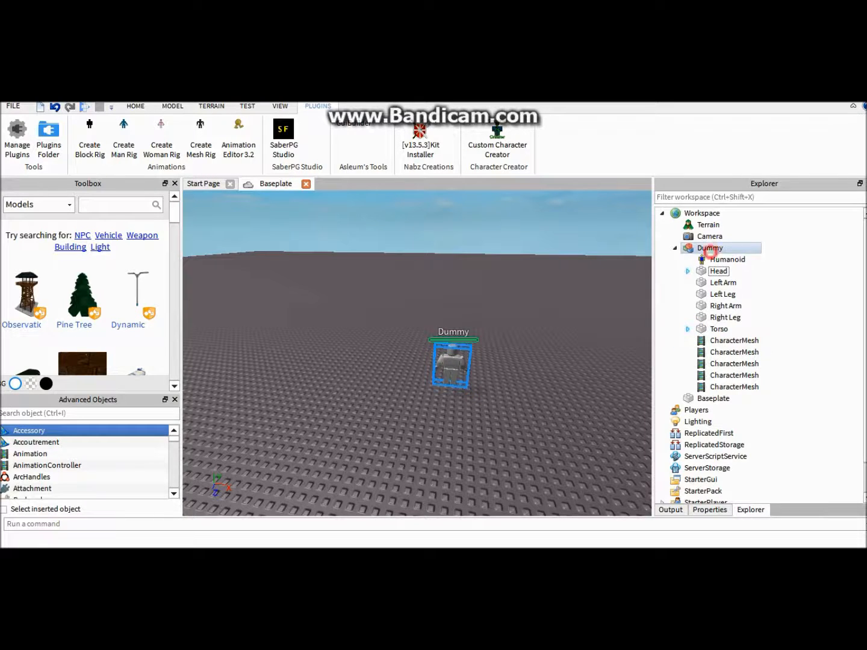
Rename the Dummy's Humanoid object to Human and collapse the Dummy model
left_click(728, 259)
left_click(751, 510)
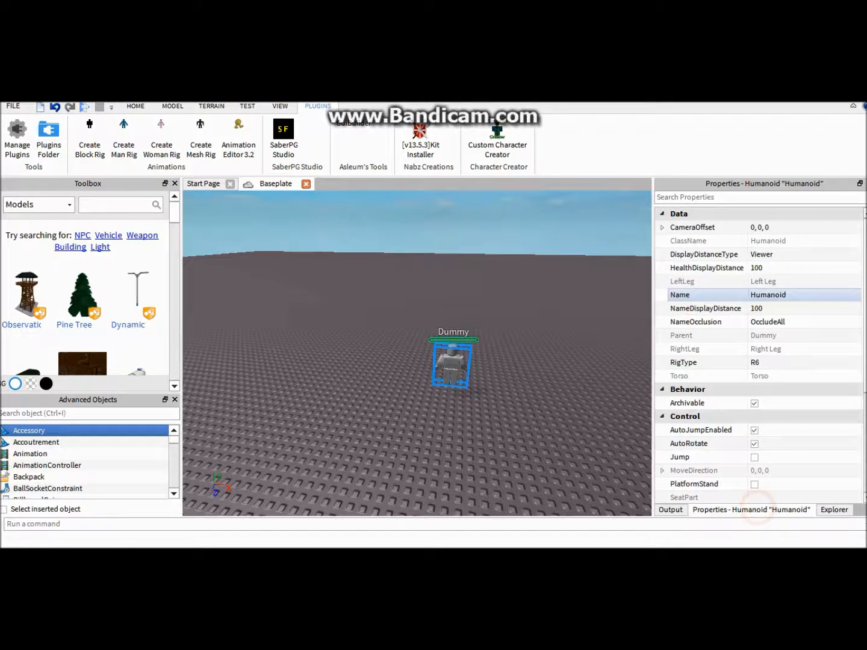
left_click(767, 294)
left_click_drag(774, 293, 779, 294)
left_click(791, 294)
key("BackSpace")
key("BackSpace")
key("BackSpace")
key("Return")
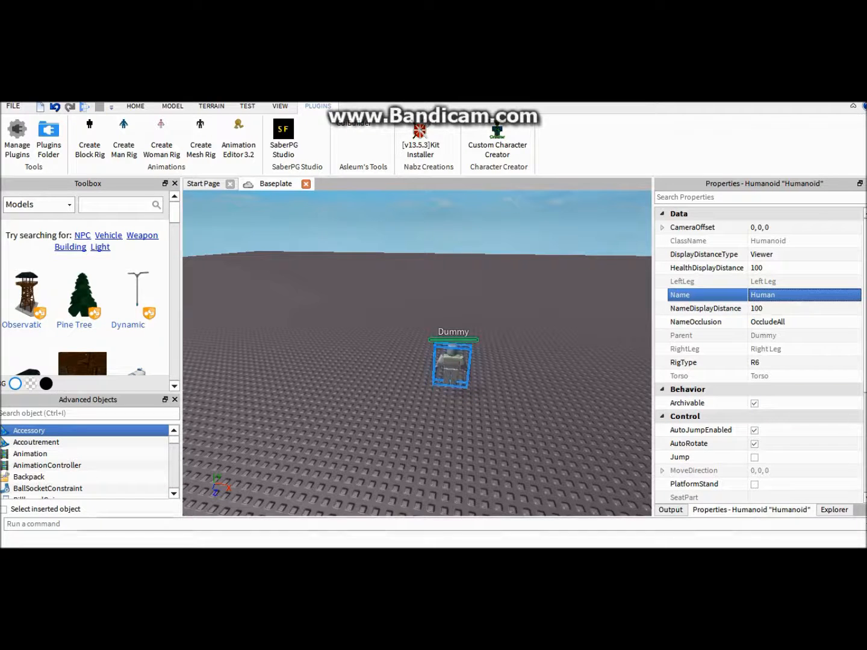
left_click(835, 510)
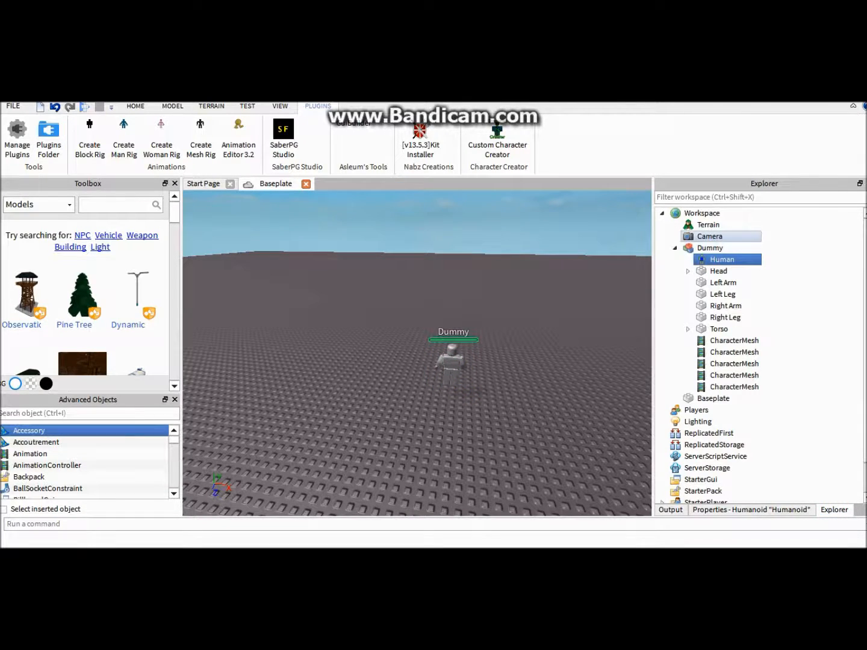
left_click(674, 247)
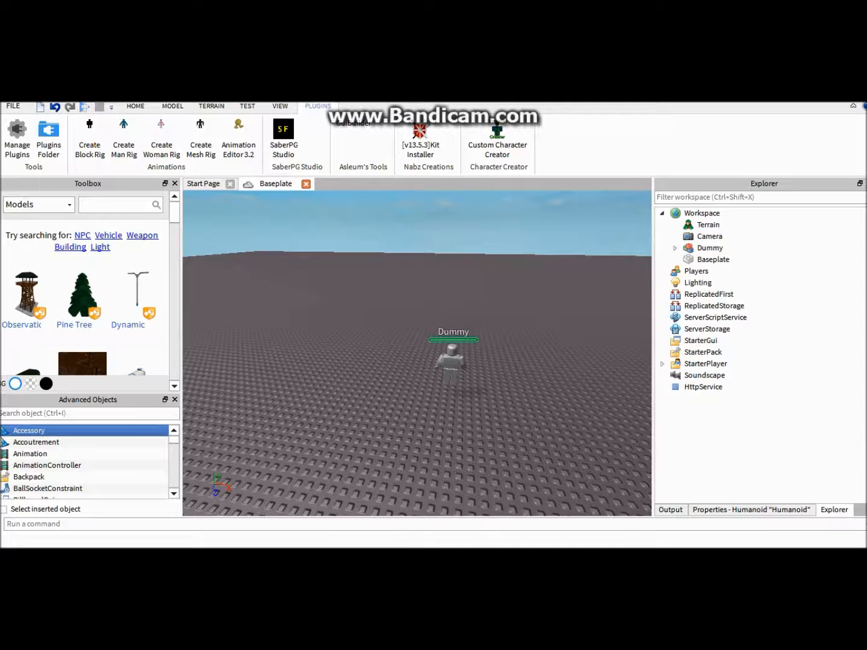
Launch the SaberPG Studio plugin and insert a StringValue into the Dummy model
left_click(709, 247)
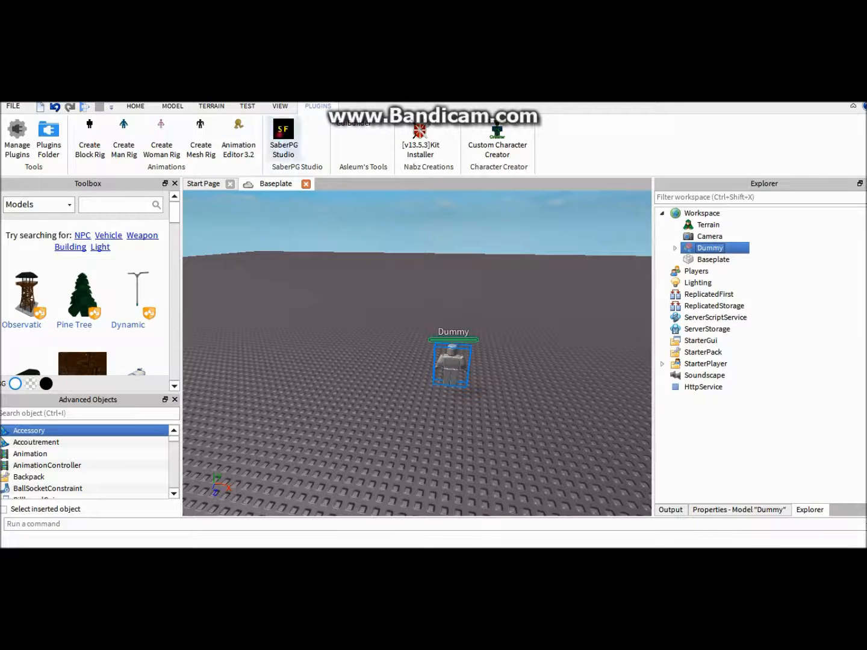
left_click(285, 137)
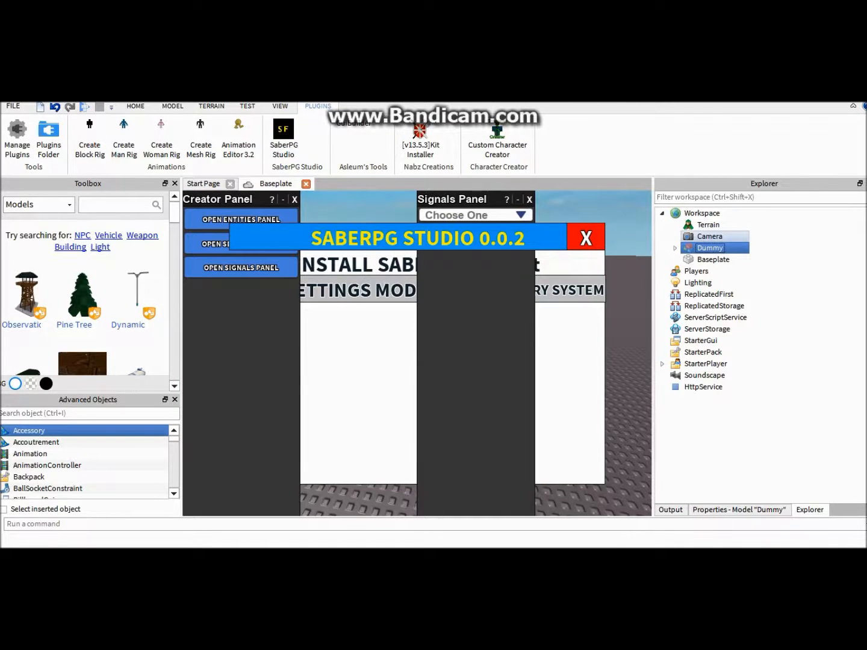
right_click(703, 242)
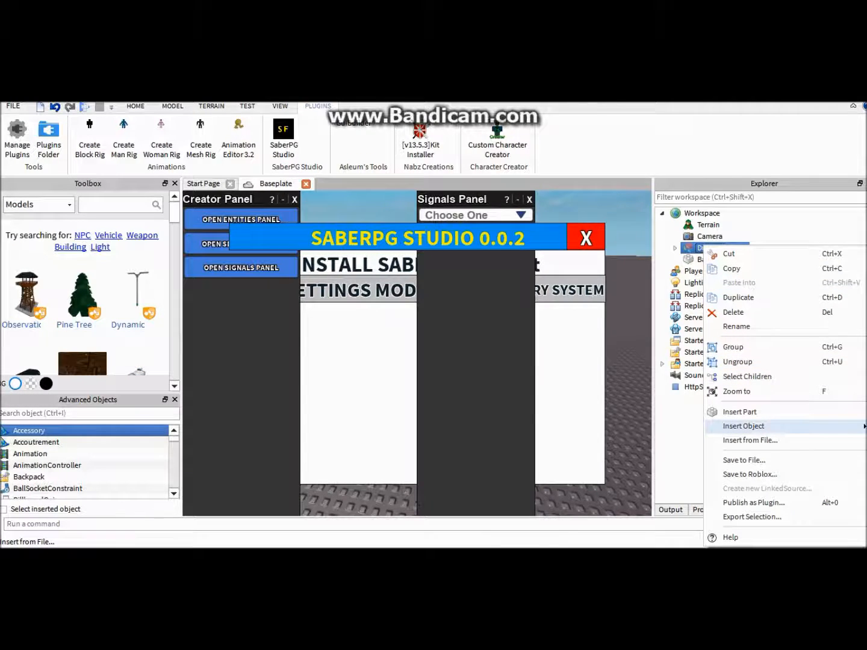
mouse_move(744, 426)
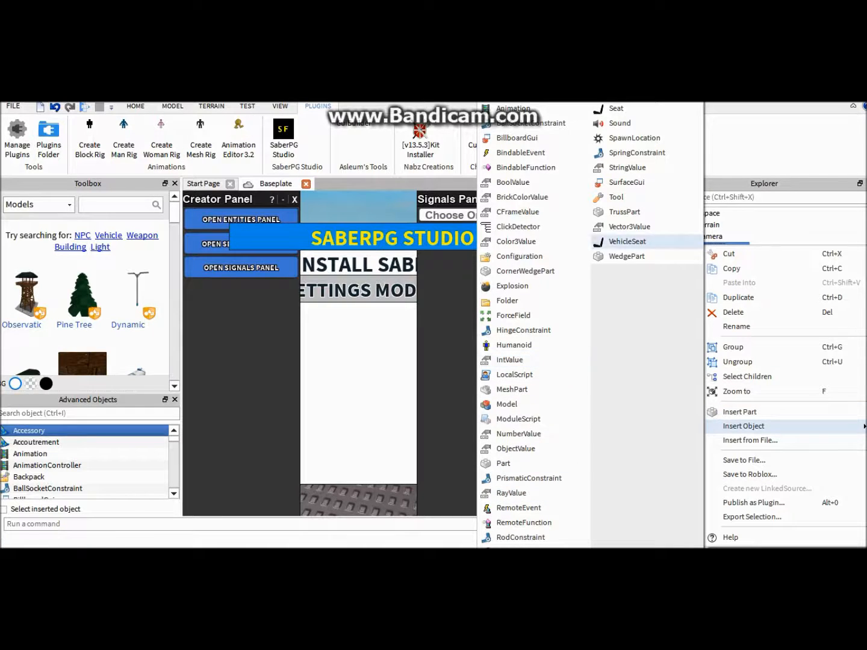
left_click(627, 168)
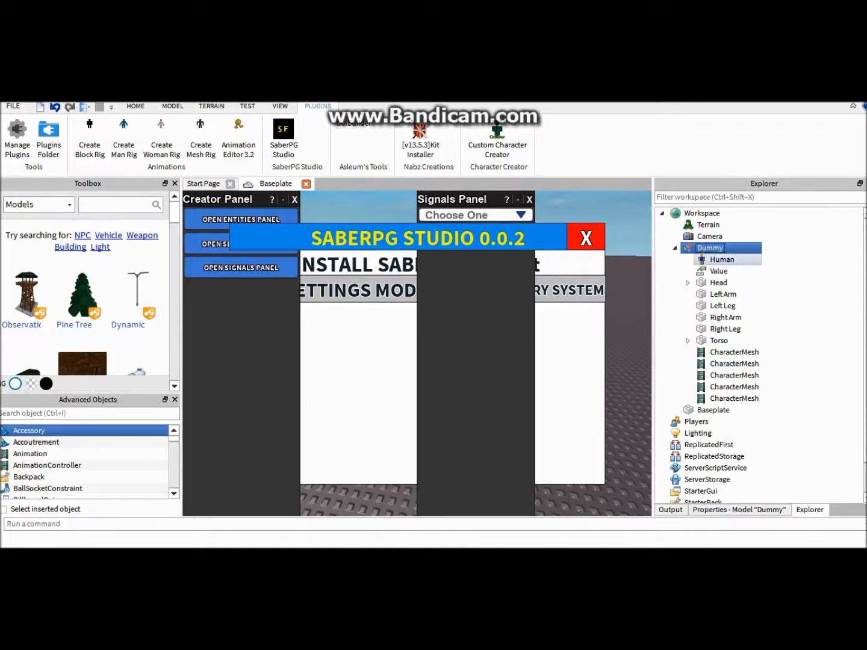
Rename the Dummy's StringValue to EntityClass
left_click(718, 271)
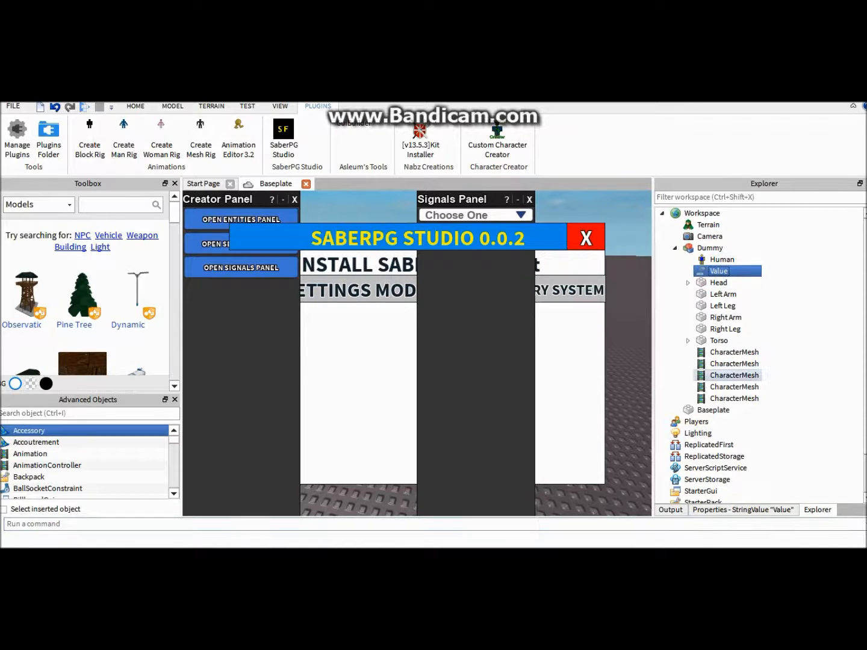
left_click(757, 521)
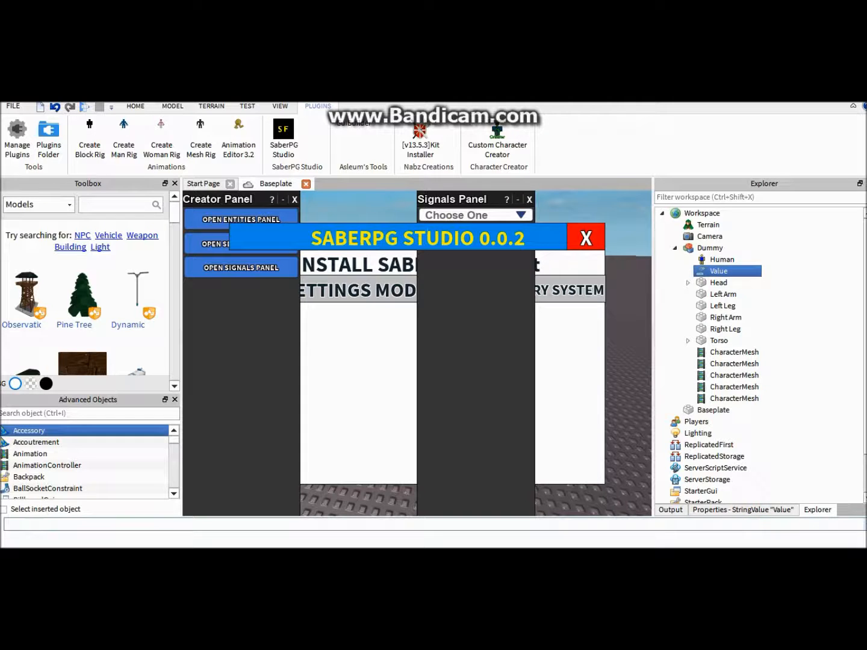
left_click(760, 511)
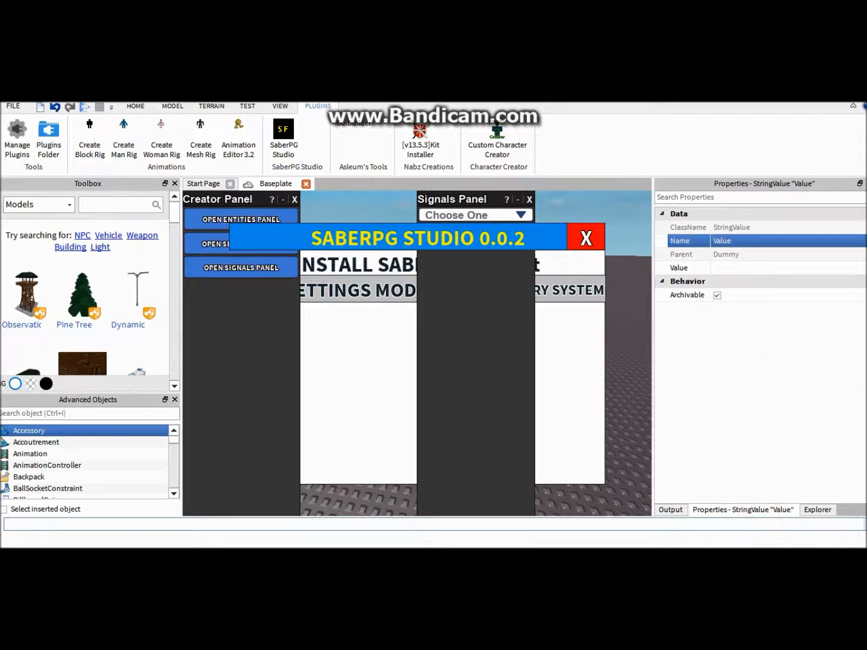
left_click(729, 242)
type("Entitiy")
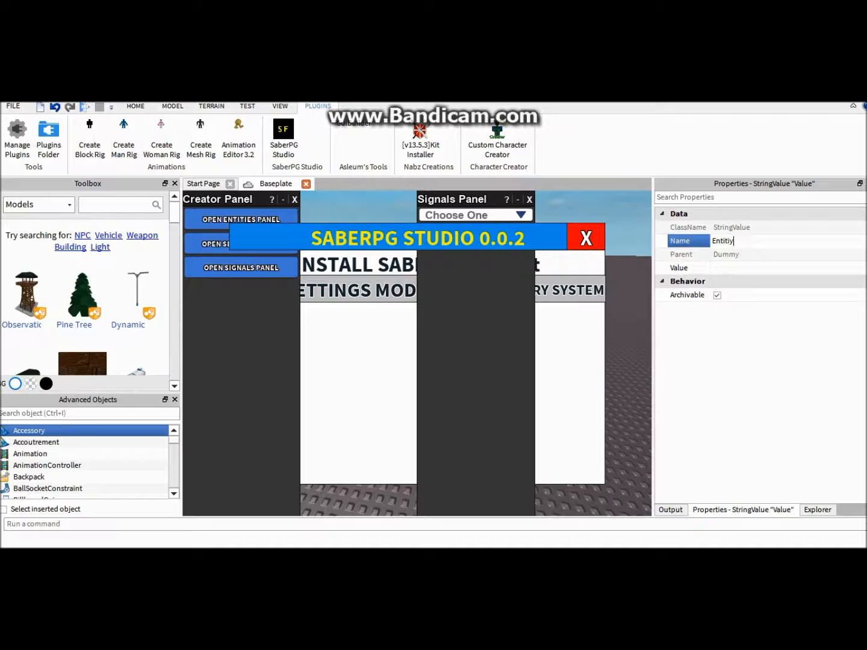
type("Class")
left_click(731, 267)
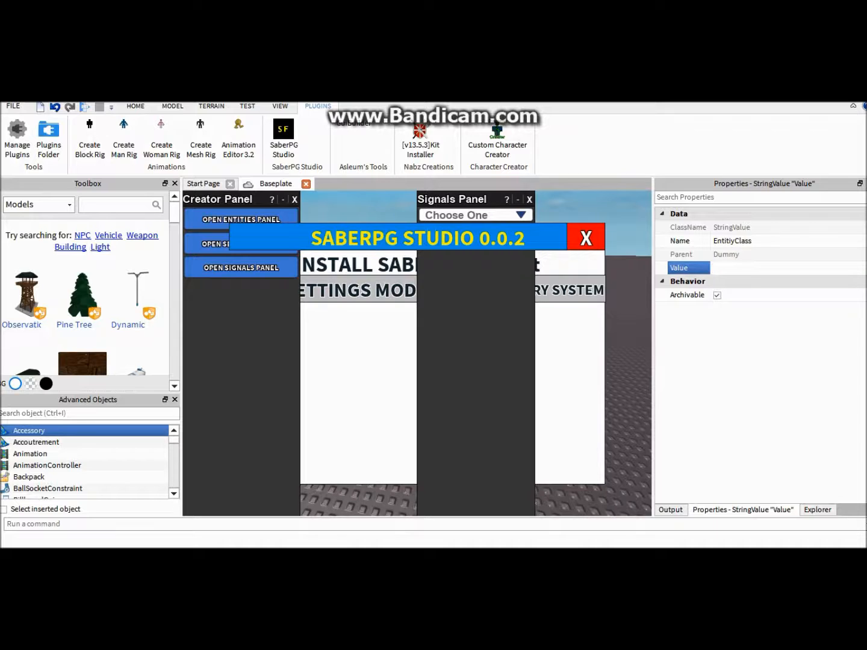
left_click(729, 241)
left_click(729, 241)
key("BackSpace")
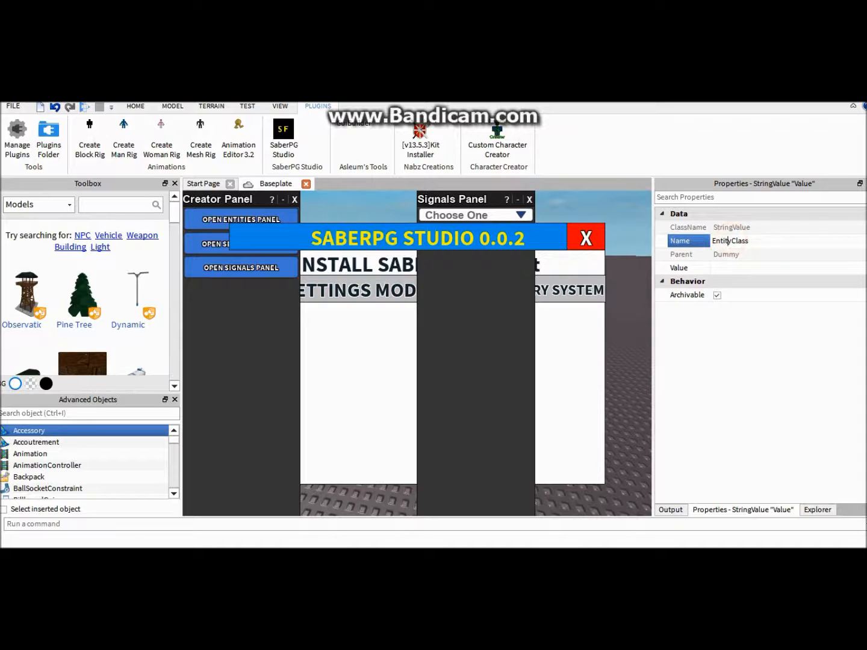
key("Return")
Set the value of the Dummy's EntityClass to Mob and return to the object tree
left_click(732, 268)
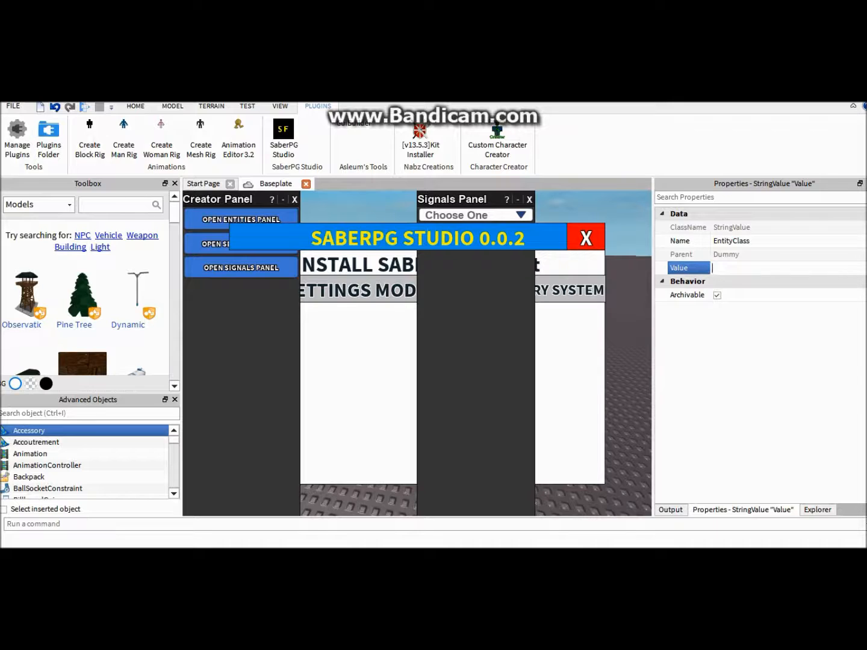
type("Mob")
left_click(817, 509)
Open SaberPG's Entities Panel with the Dummy selected and insert a Mob entity, accepting installation of its dependencies
left_click(692, 247)
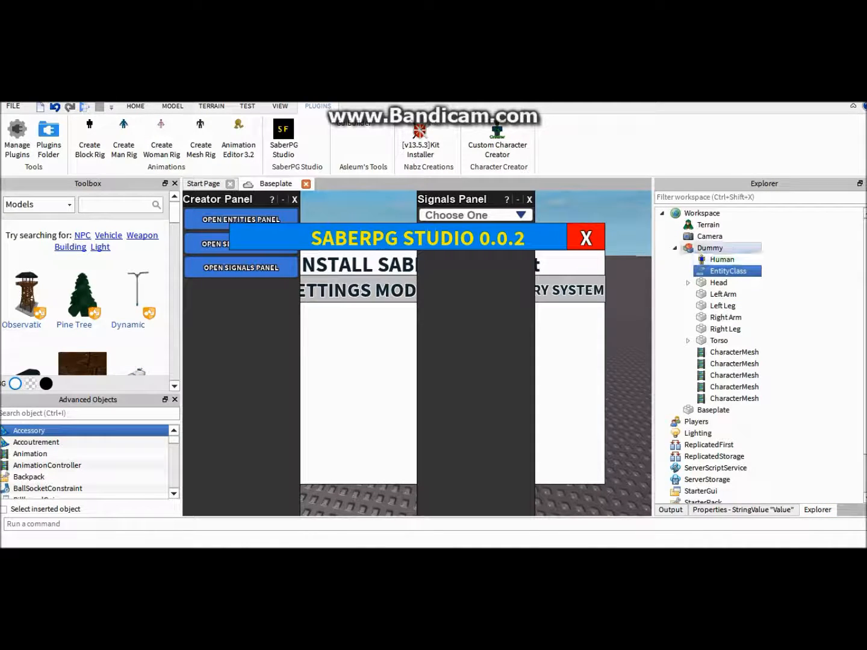
left_click(241, 220)
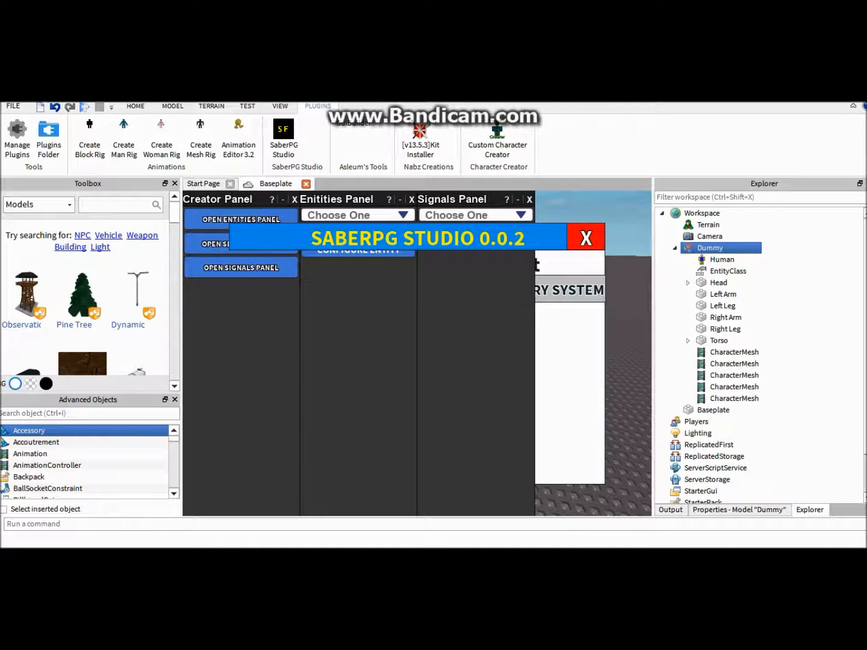
left_click(577, 232)
left_click(351, 219)
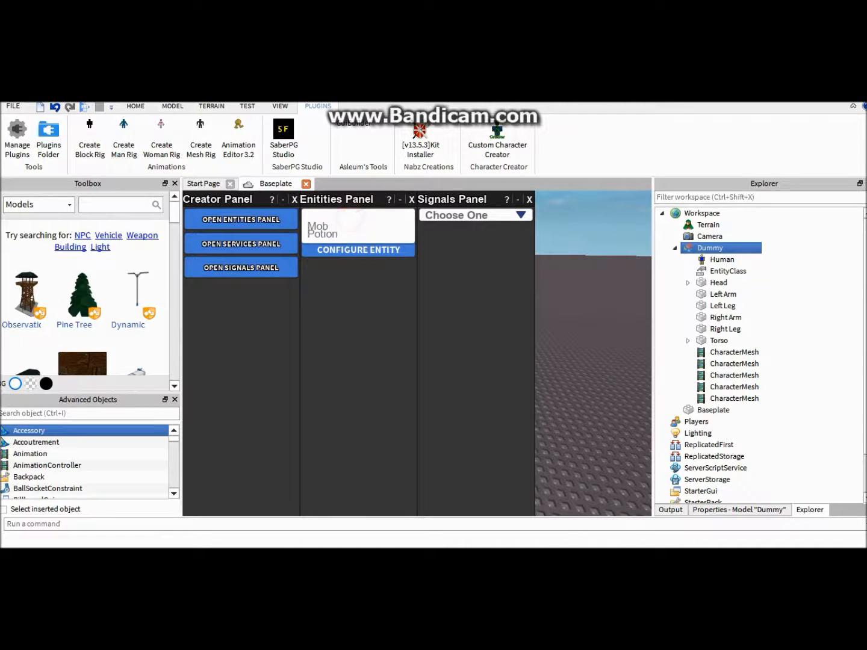
left_click(351, 225)
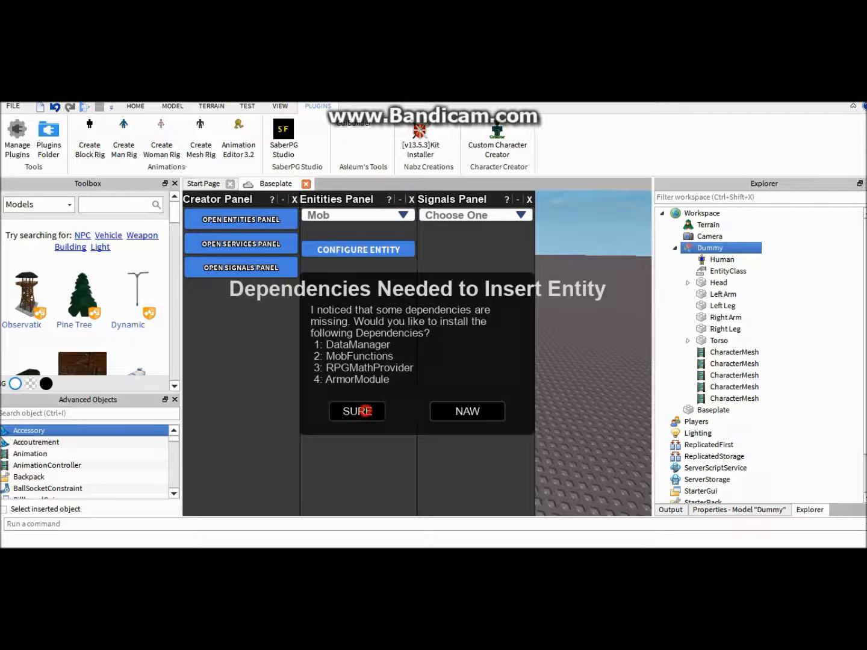
left_click(357, 411)
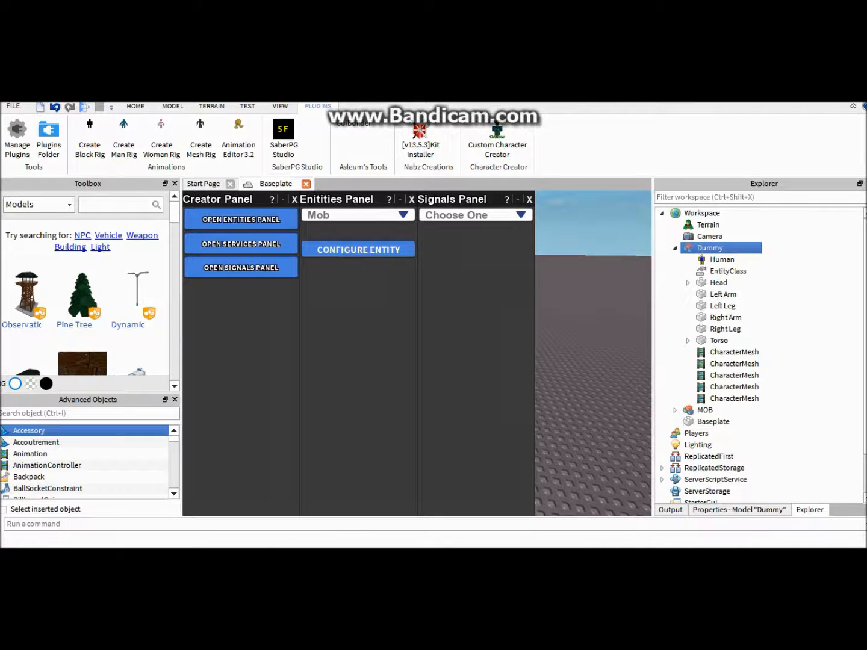
Delete the inserted MOB model from the Workspace and select the Dummy model
left_click(696, 411)
key("Delete")
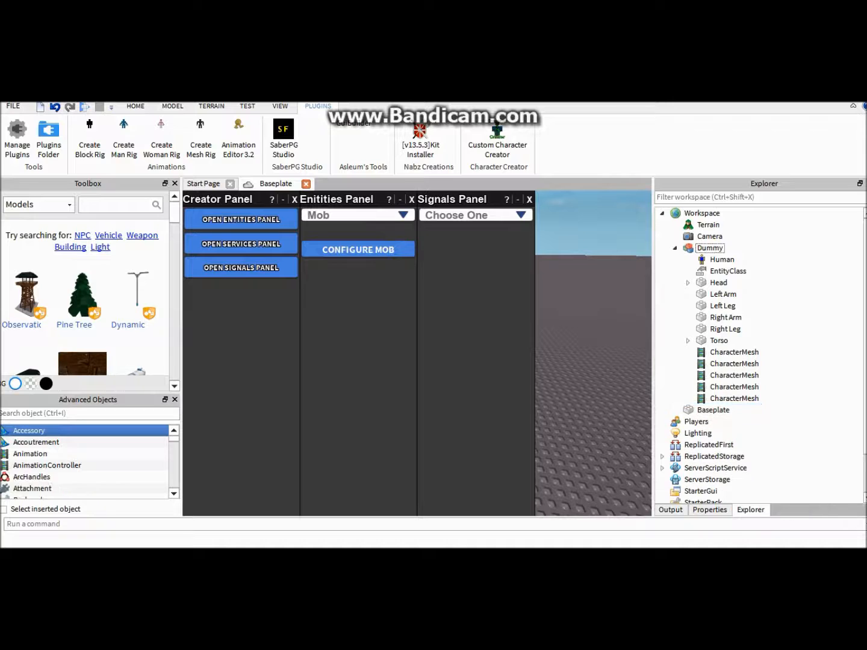
left_click(709, 249)
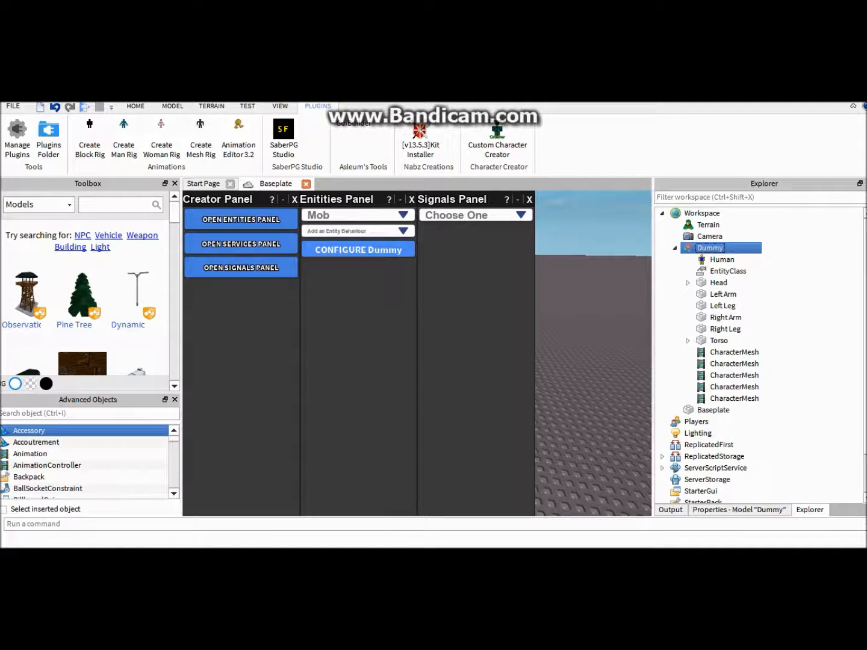
Dismiss the entity behaviour list and insert a Mob entity again, accepting the dependency installation
left_click(399, 232)
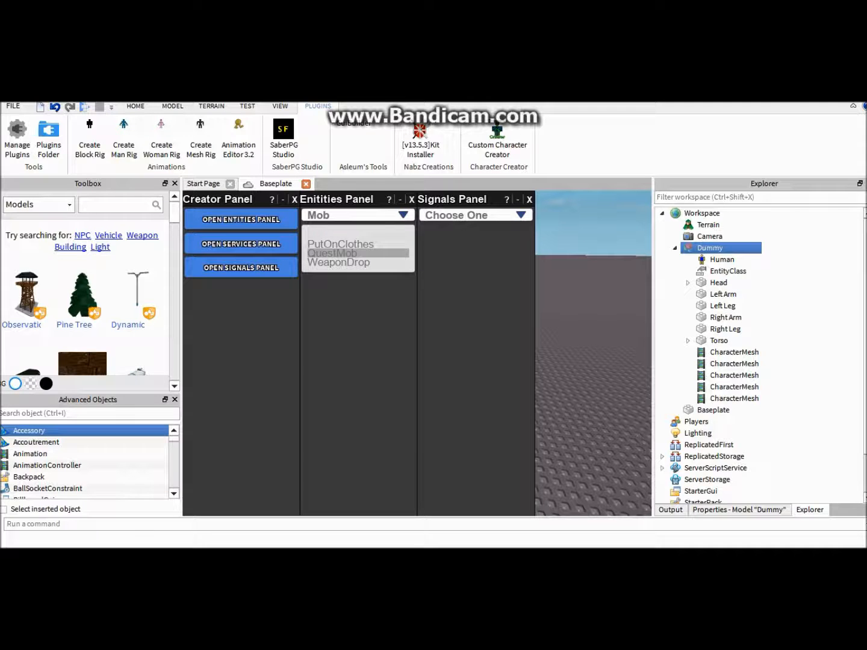
left_click(402, 232)
left_click(388, 213)
left_click(380, 226)
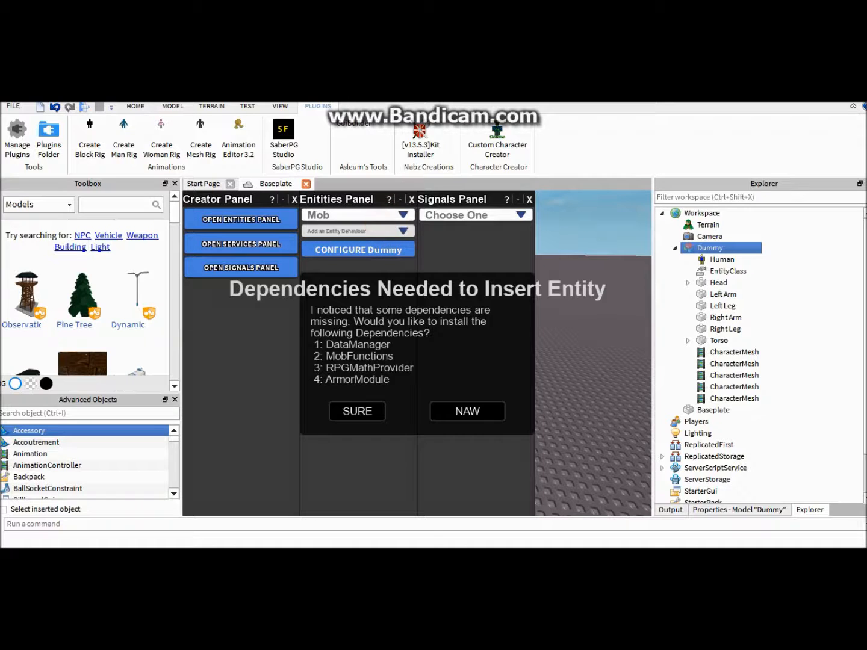
left_click(357, 411)
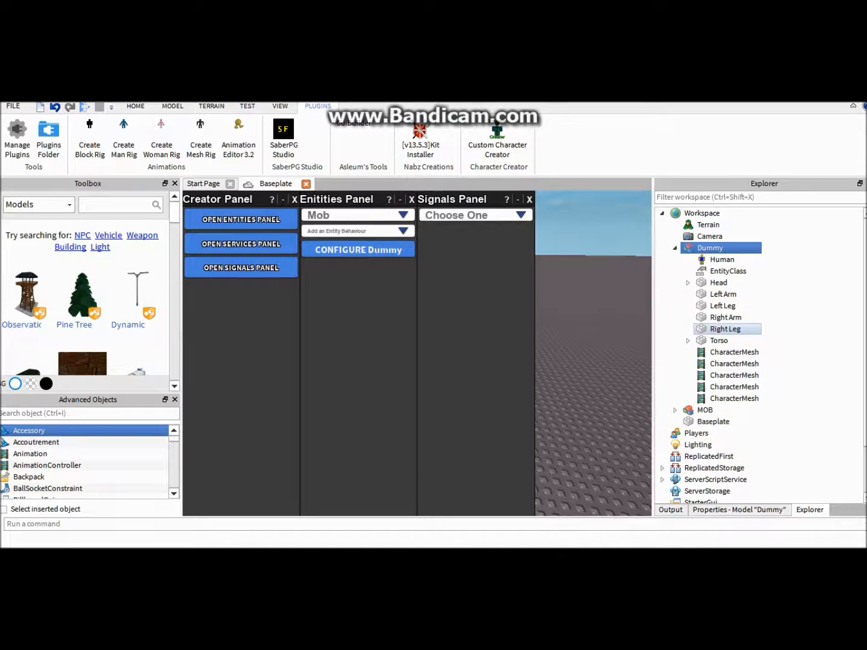
Copy MobManager, Respawn, SwordCarrier, BOT, Animate, AnimationController and Chasing from the MOB model into the Dummy model
left_click(675, 410)
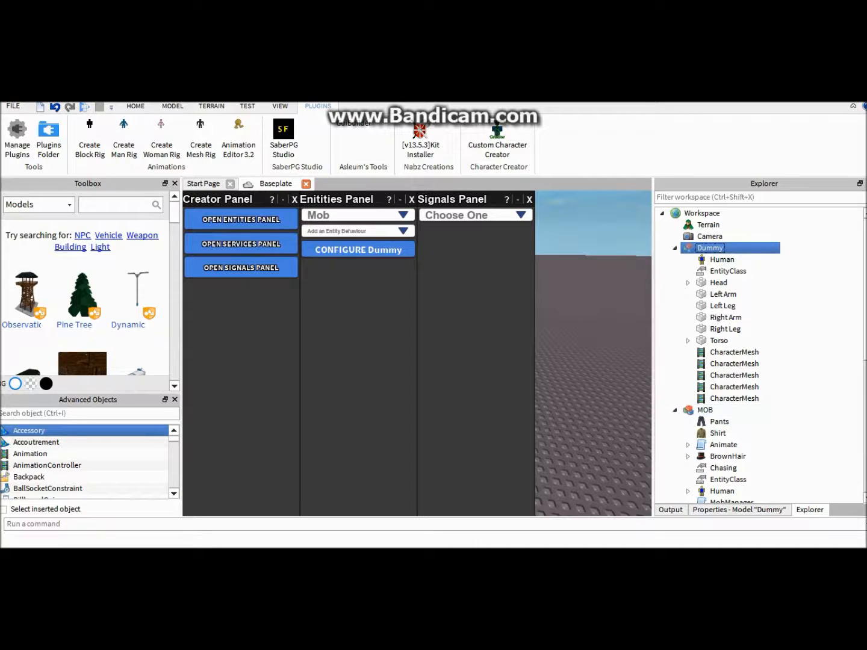
scroll(729, 352, "down", 4)
left_click(728, 364)
left_click(725, 376, "ctrl")
left_click(730, 387, "ctrl")
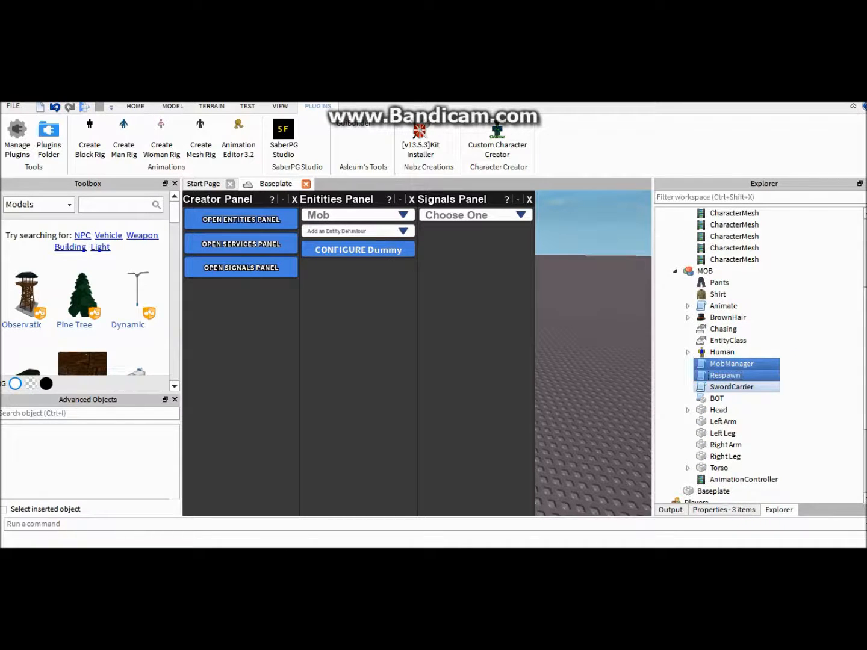
left_click(718, 398, "ctrl")
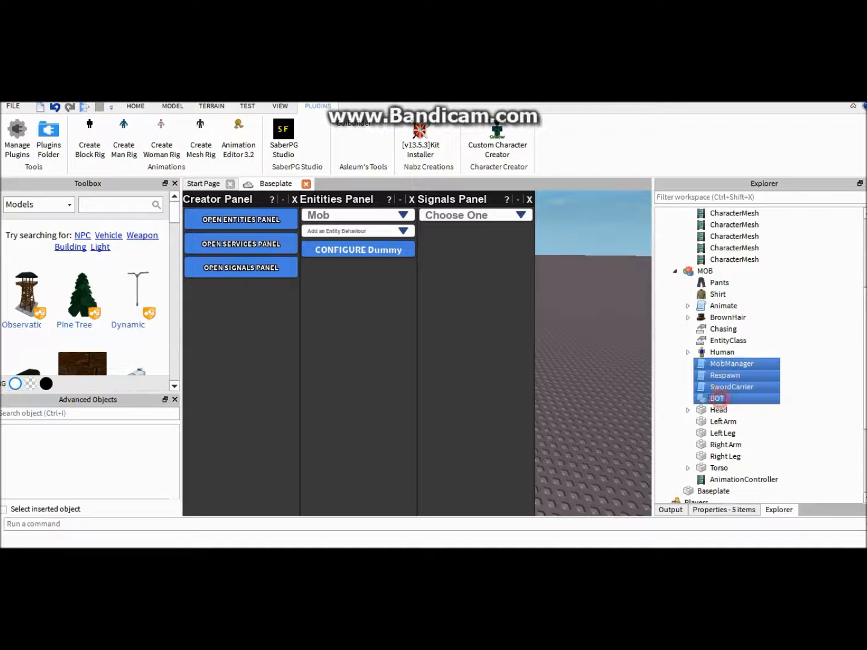
left_click(724, 307, "ctrl")
left_click(738, 479, "ctrl")
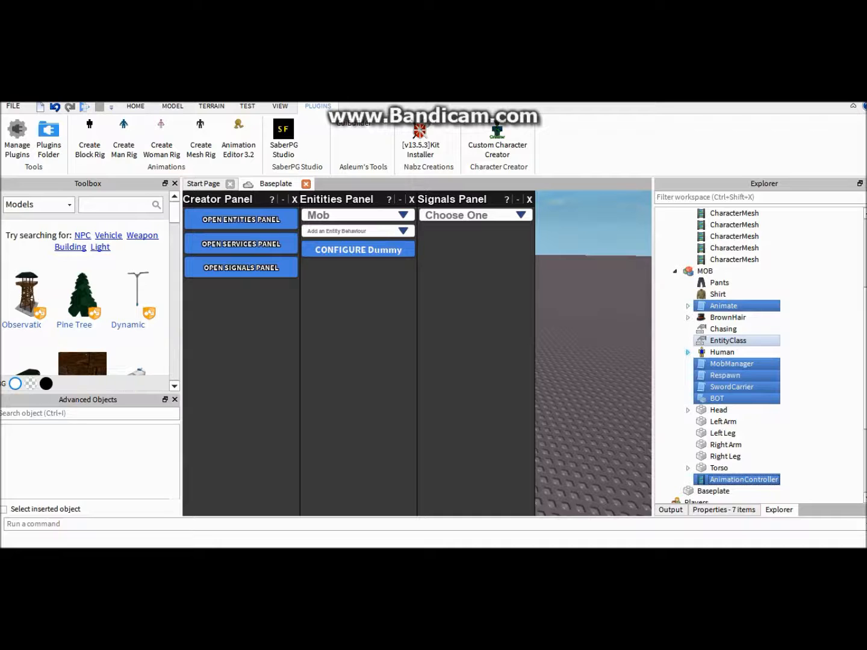
left_click(724, 329, "ctrl")
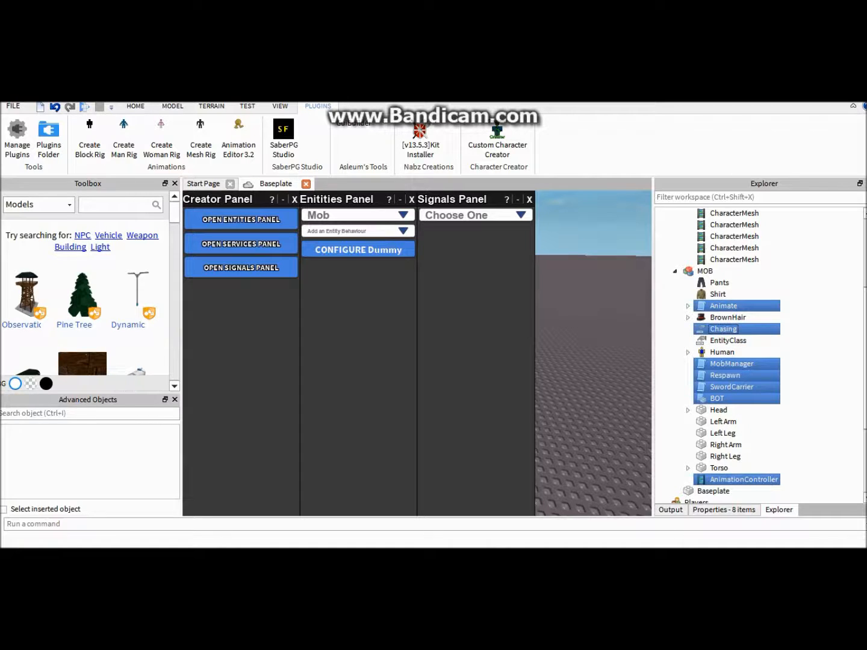
scroll(760, 355, "up", 4)
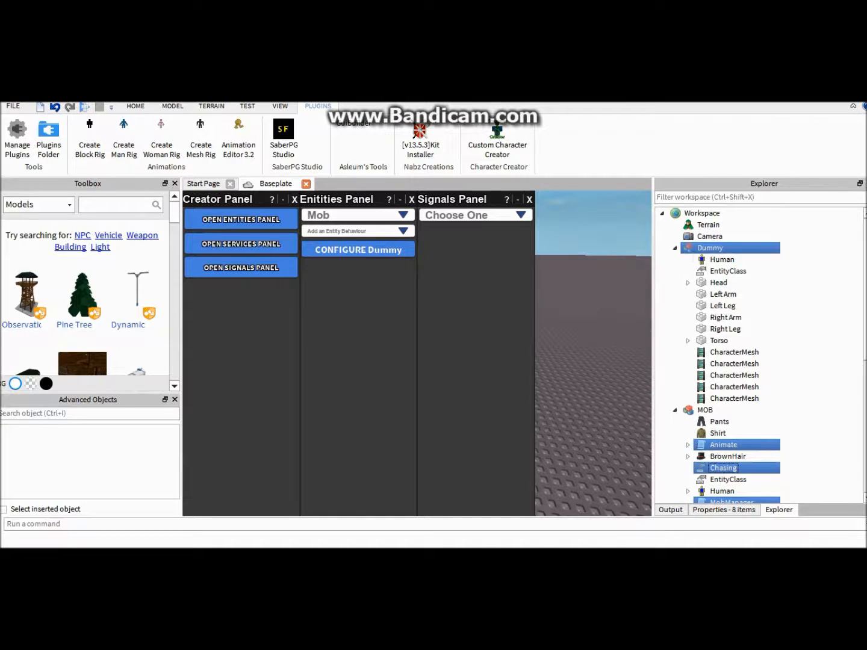
left_click(718, 261)
left_click(707, 250)
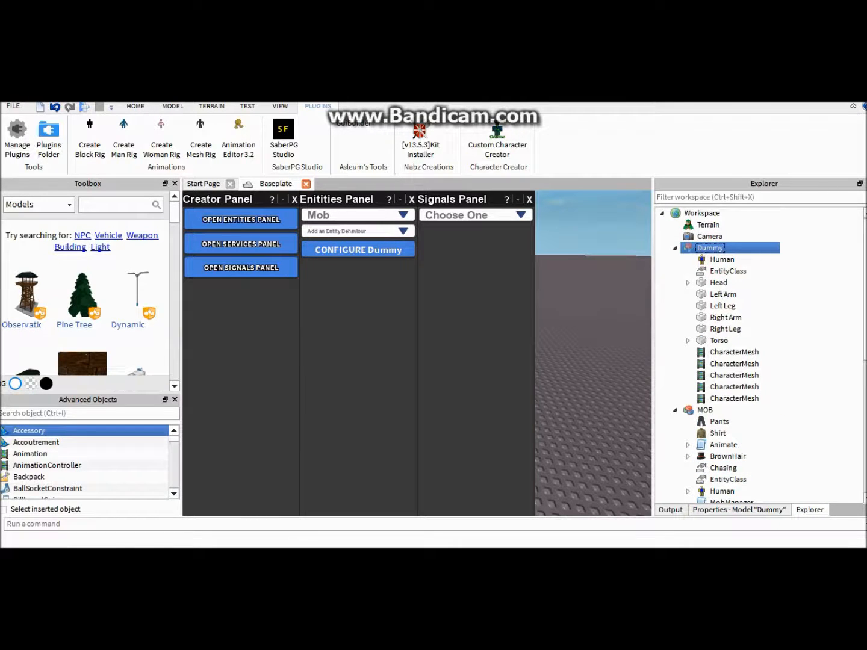
key("ctrl+shift+v")
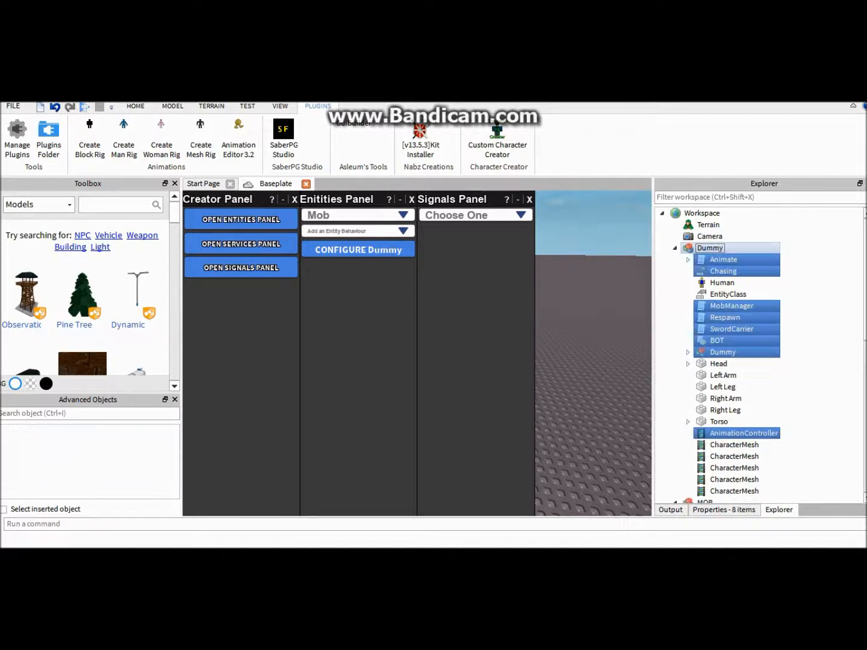
Delete the duplicate Dummy model nested inside the Dummy
left_click(718, 363)
left_click(723, 352)
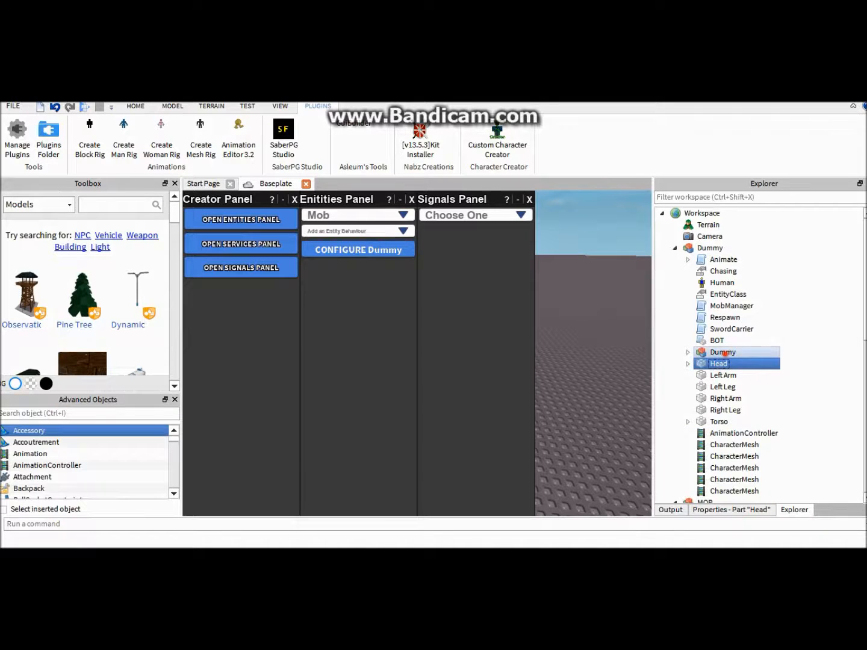
key("Delete")
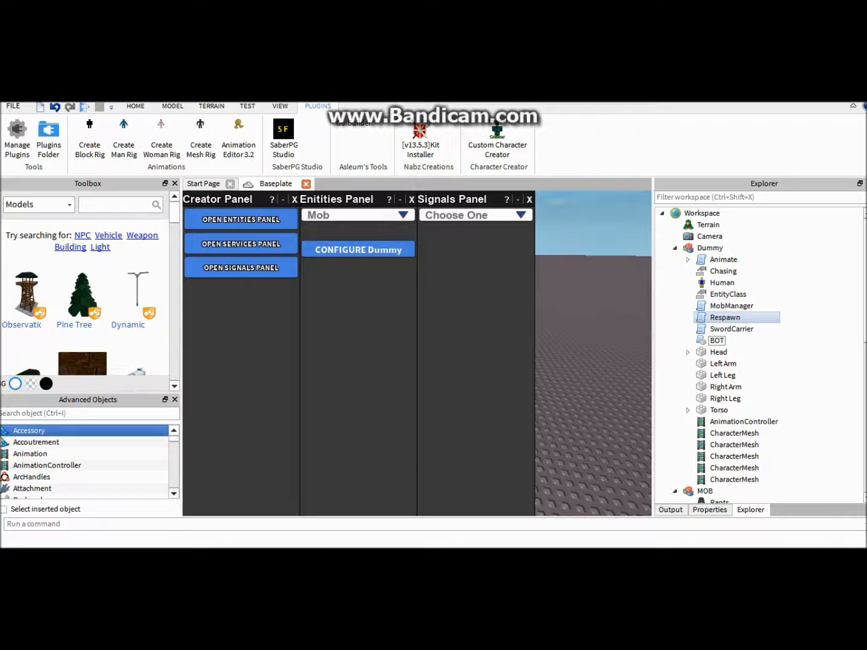
Insert an IntValue object into the Dummy's Human humanoid
left_click(688, 260)
left_click(688, 260)
left_click(722, 283)
right_click(713, 286)
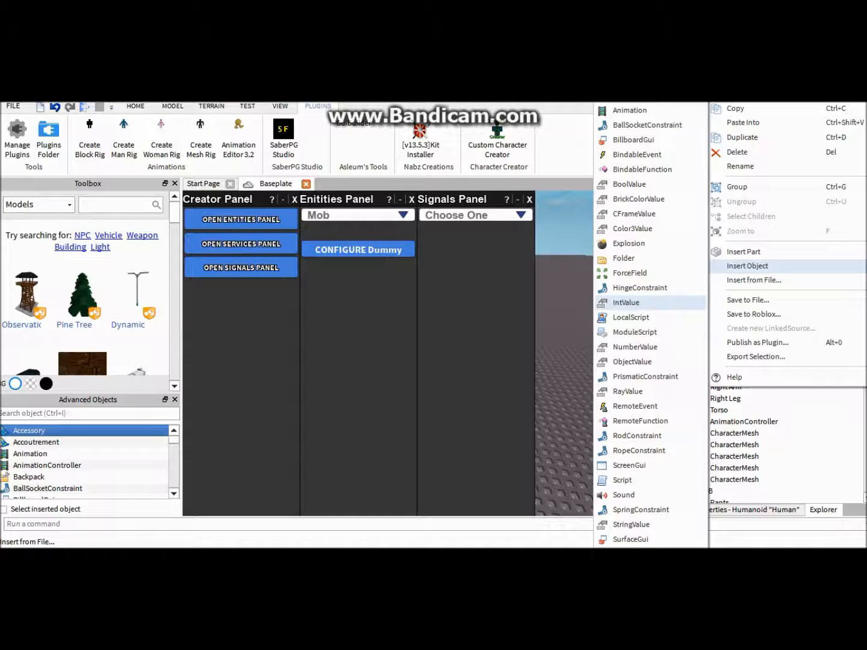
left_click(669, 301)
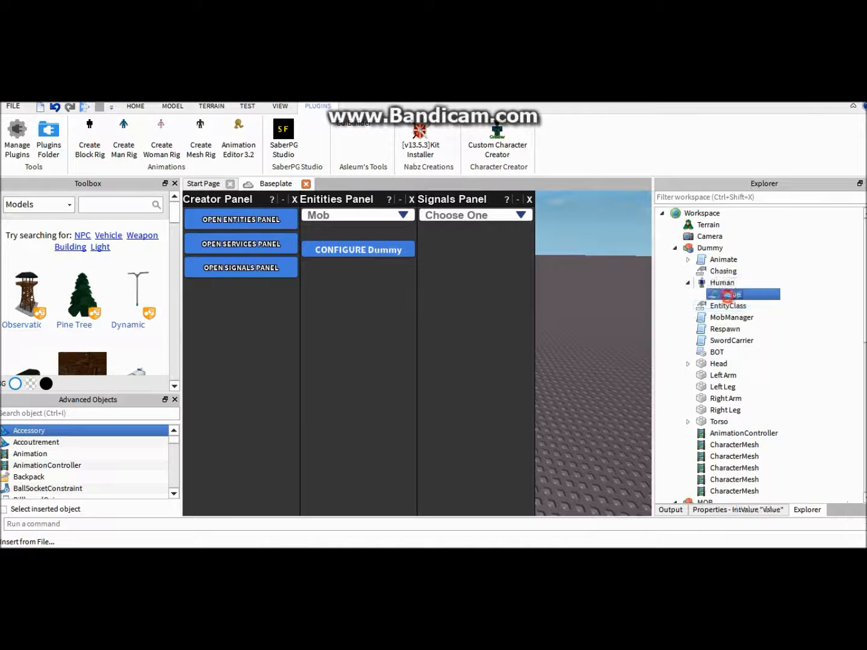
Name the IntValue inside Human Mana, set its value to 2, and return to the object tree with Human collapsed
left_click(737, 510)
left_click(680, 241)
left_click(732, 242)
type("Mana")
left_click(729, 268)
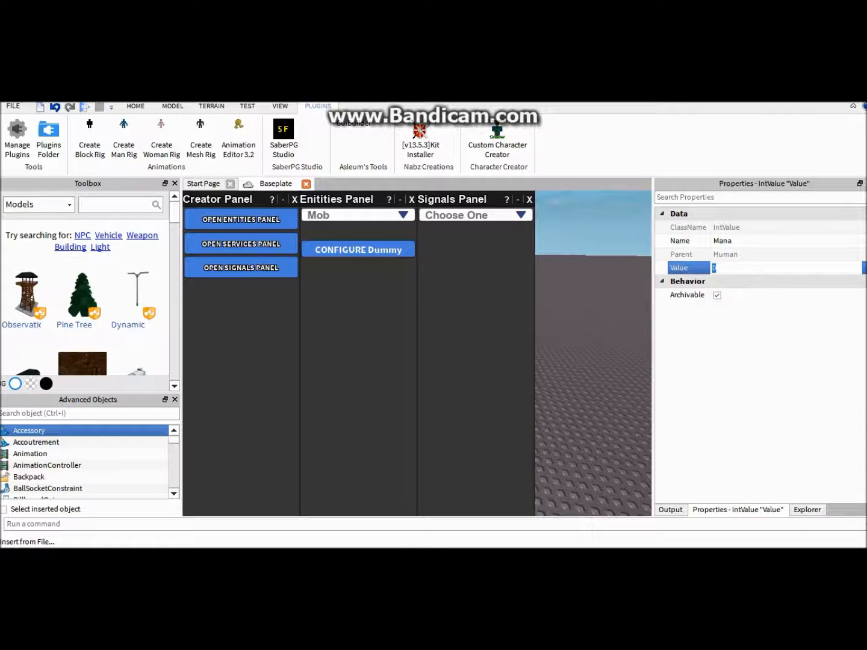
type("2")
left_click(807, 510)
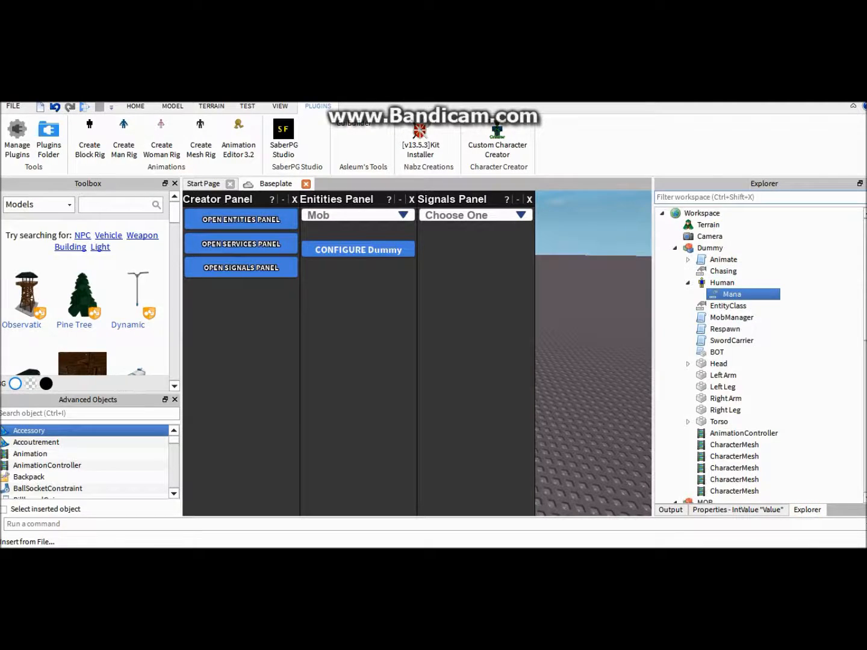
left_click(687, 284)
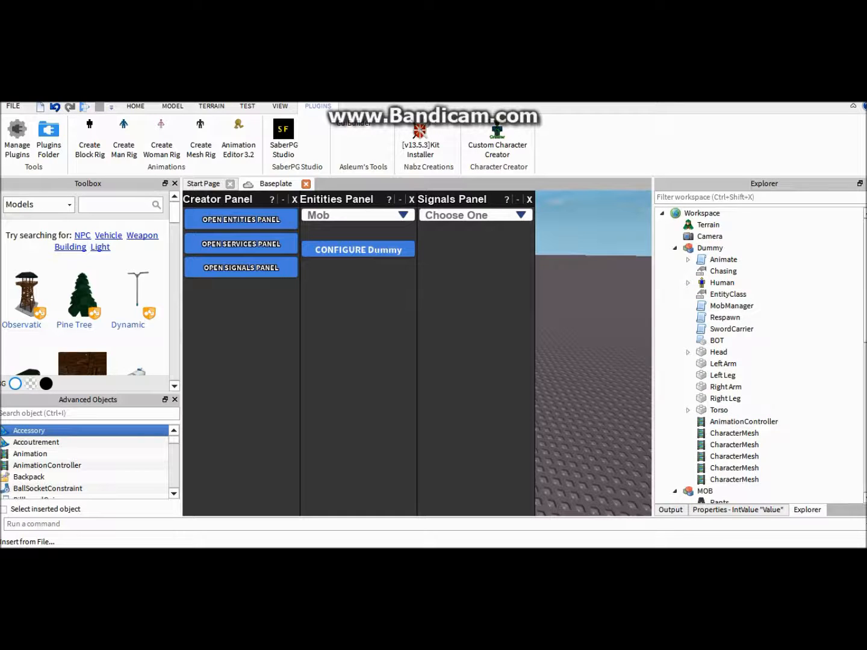
Compare the contents of the Dummy model with those of the MOB model in the object tree
scroll(759, 355, "down", 3)
scroll(758, 355, "down", 8)
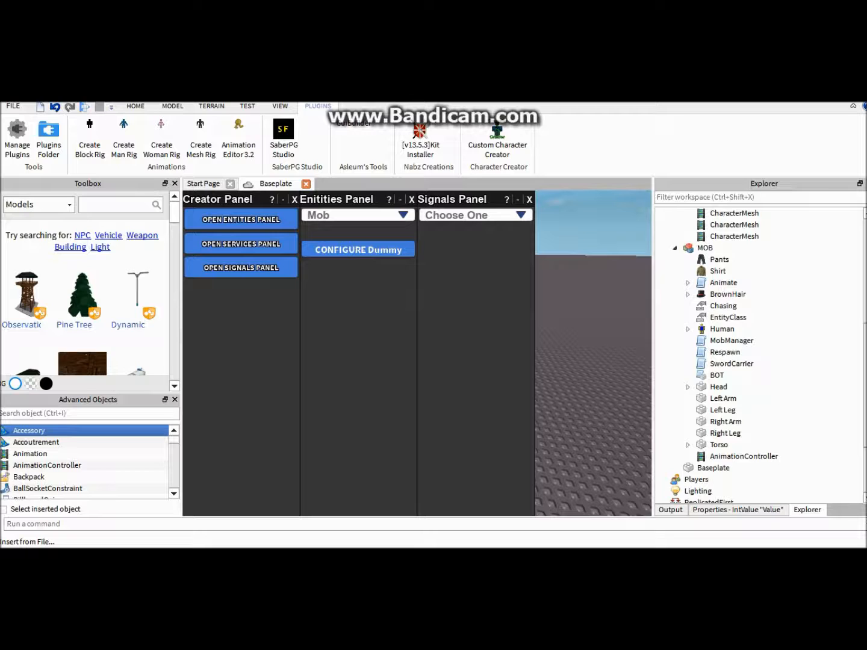
scroll(759, 355, "up", 10)
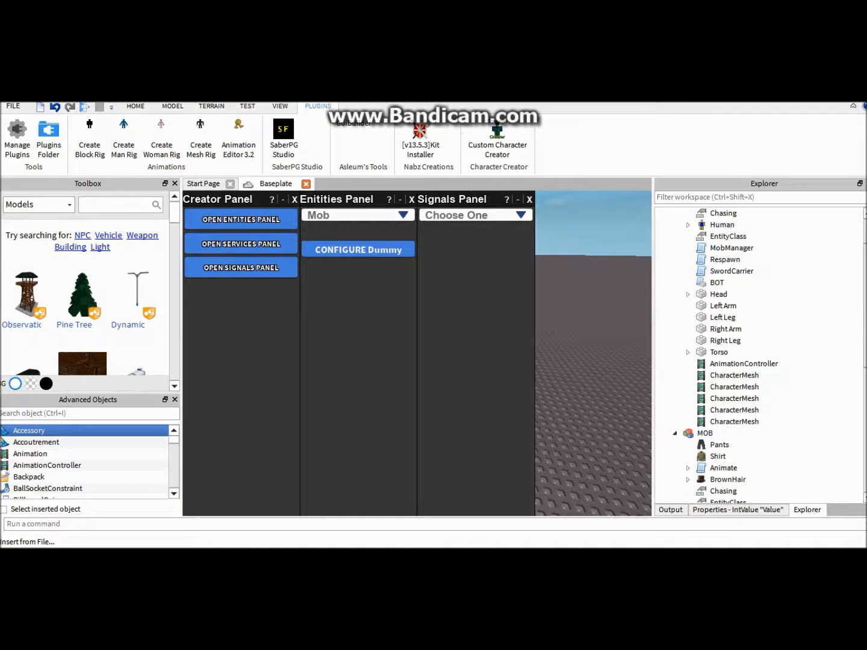
scroll(759, 355, "down", 4)
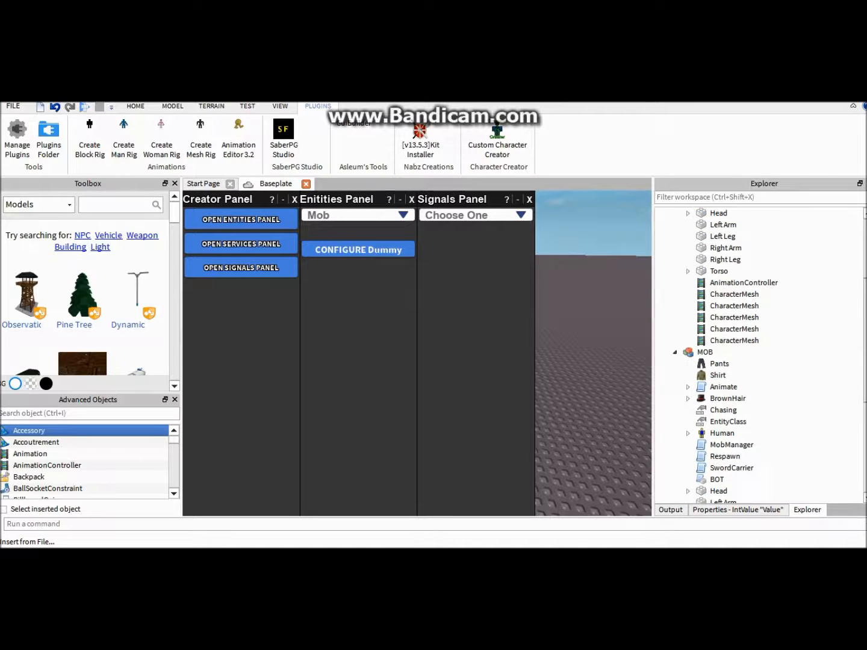
left_click_drag(830, 272, 833, 339)
scroll(759, 355, "up", 4)
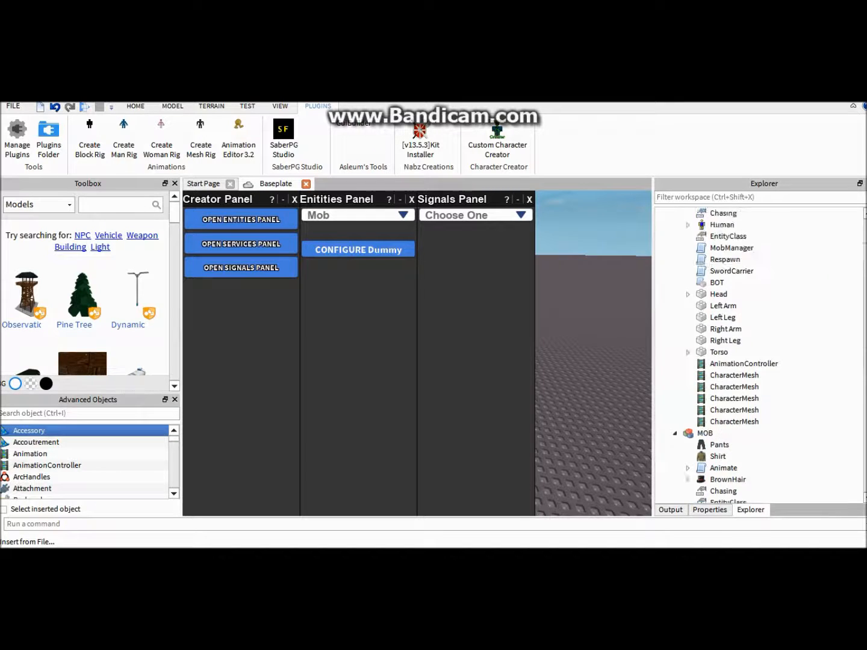
scroll(759, 354, "down", 3)
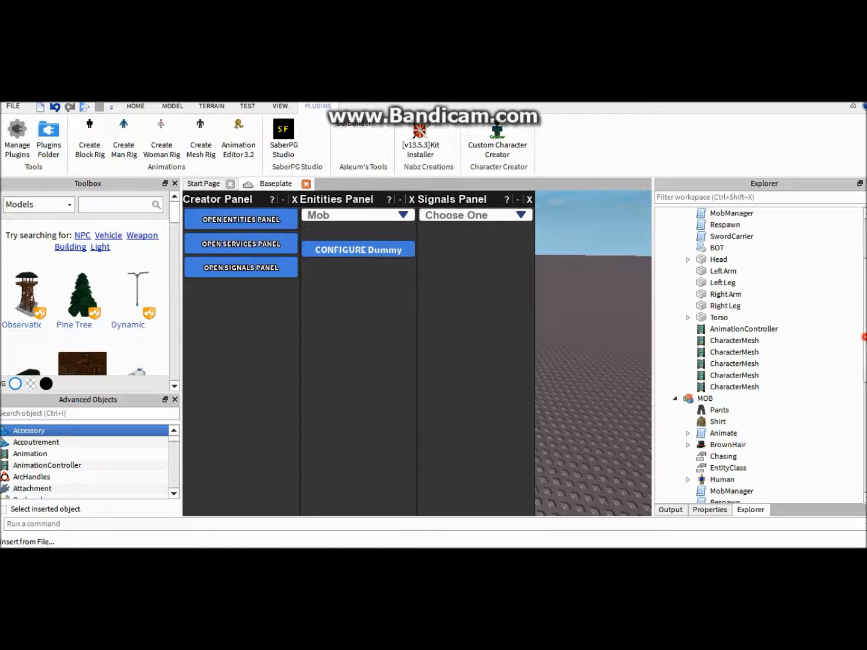
scroll(759, 354, "up", 3)
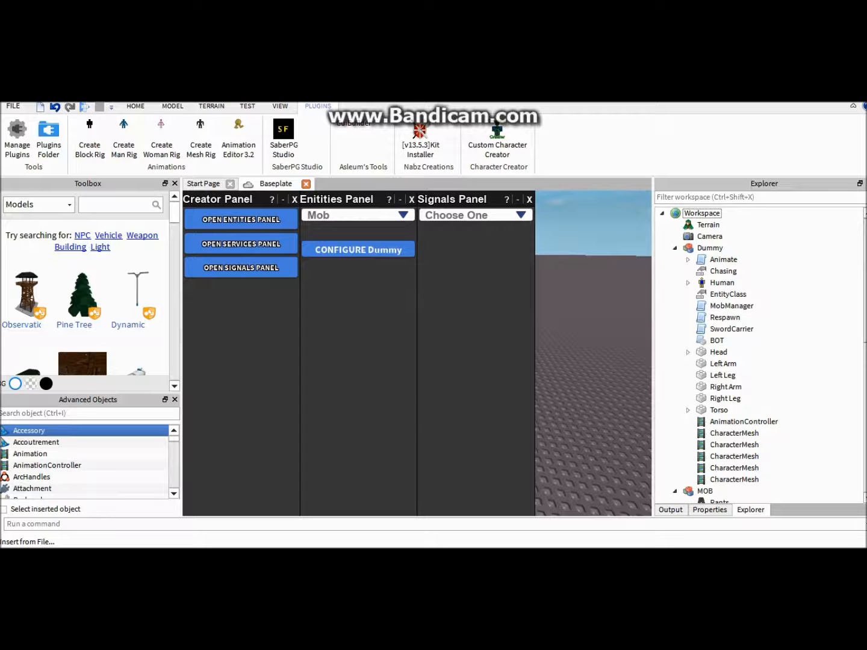
scroll(759, 355, "down", 8)
scroll(687, 295, "up", 2)
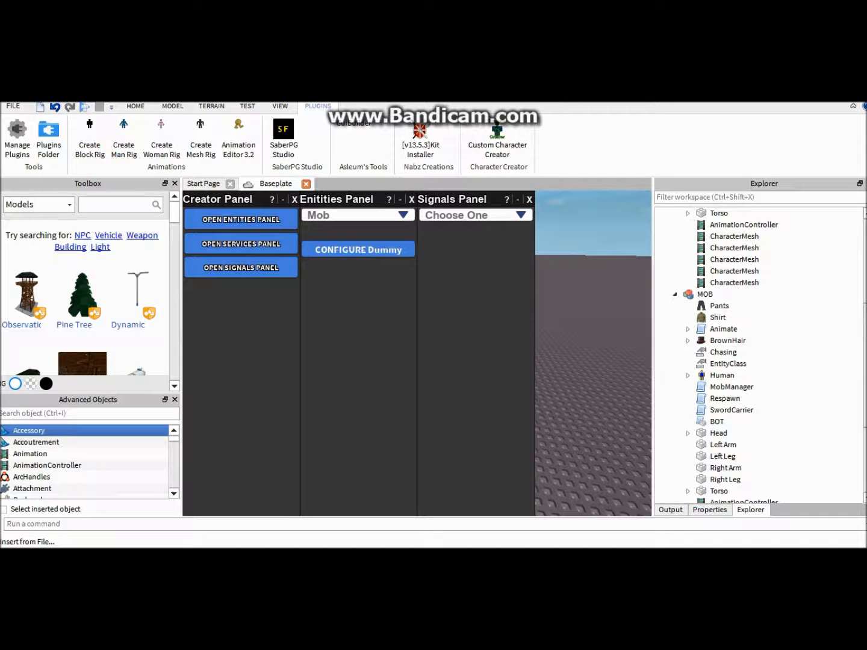
Delete the MOB model from the Workspace and close the Entities Panel
left_click(688, 294)
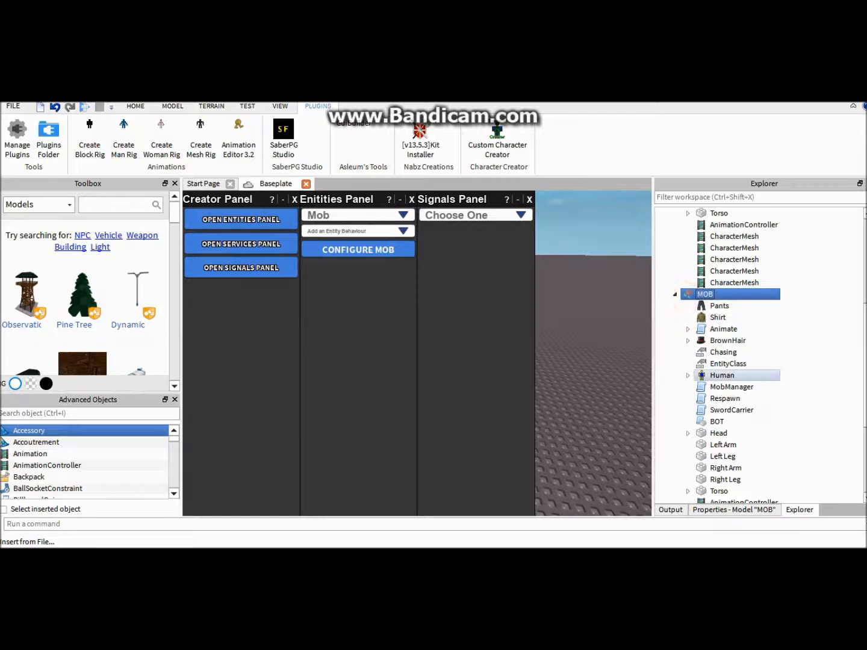
key("Delete")
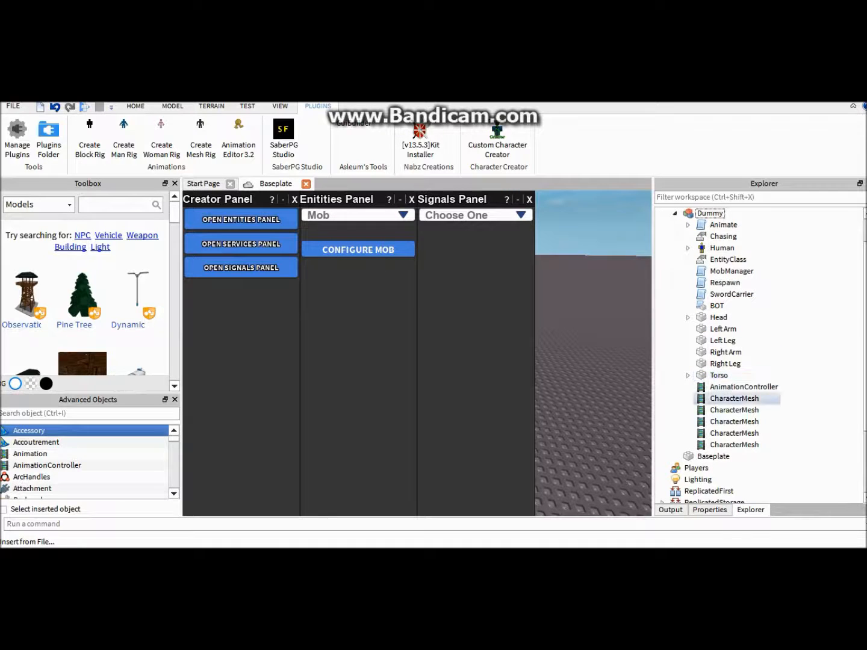
scroll(717, 283, "up", 1)
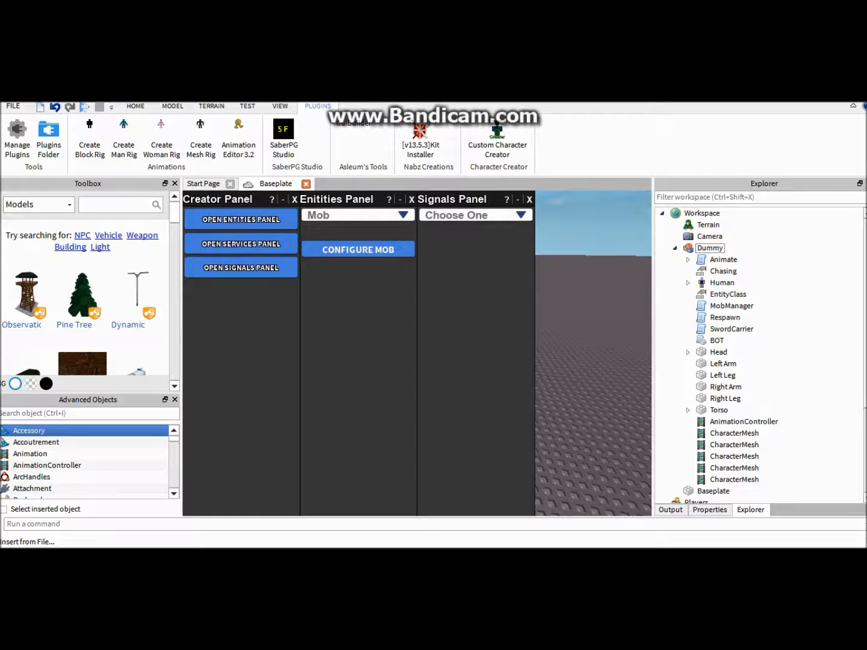
left_click(411, 199)
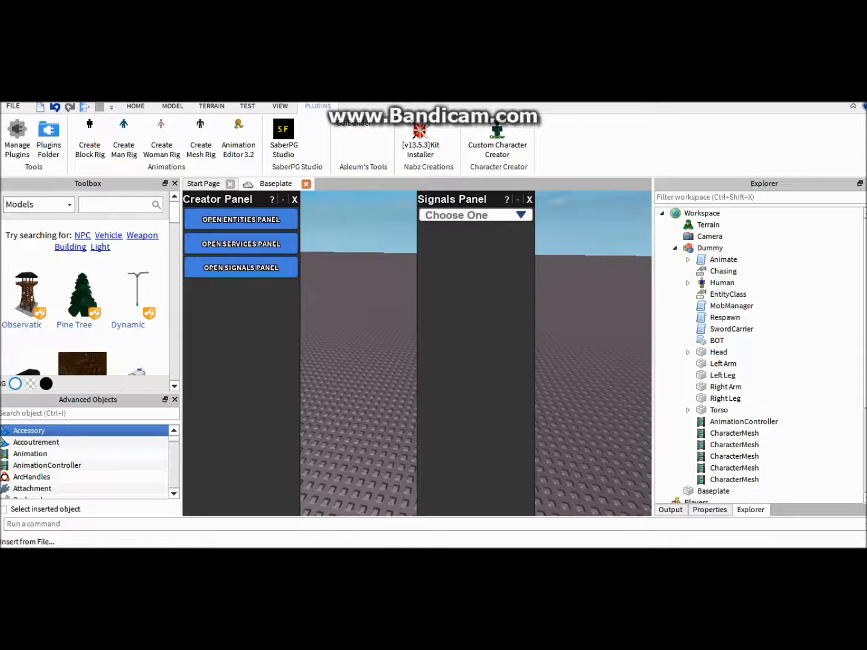
Play-test the place to view the Dummy and check the script output, ending the test back in the object tree
key("F5")
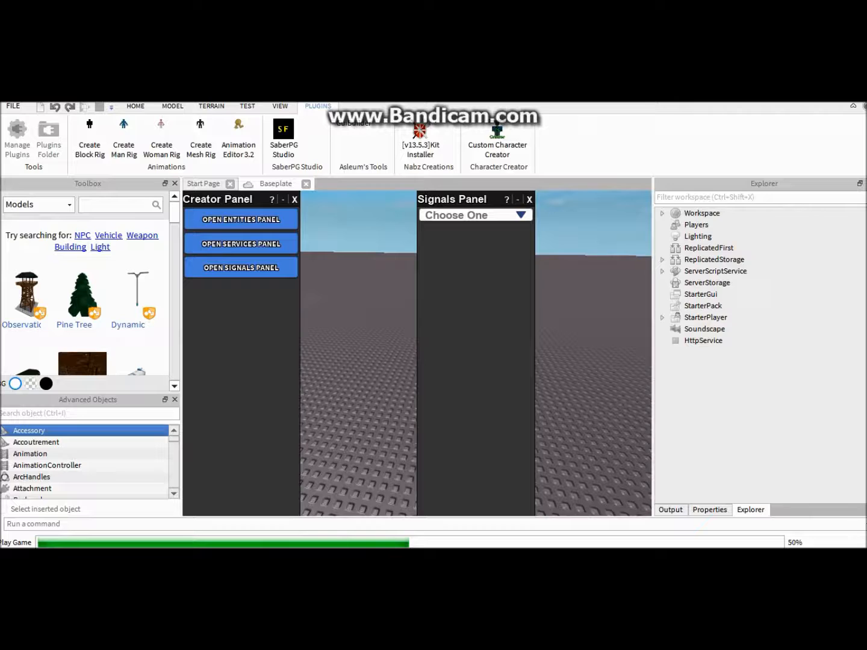
key("w")
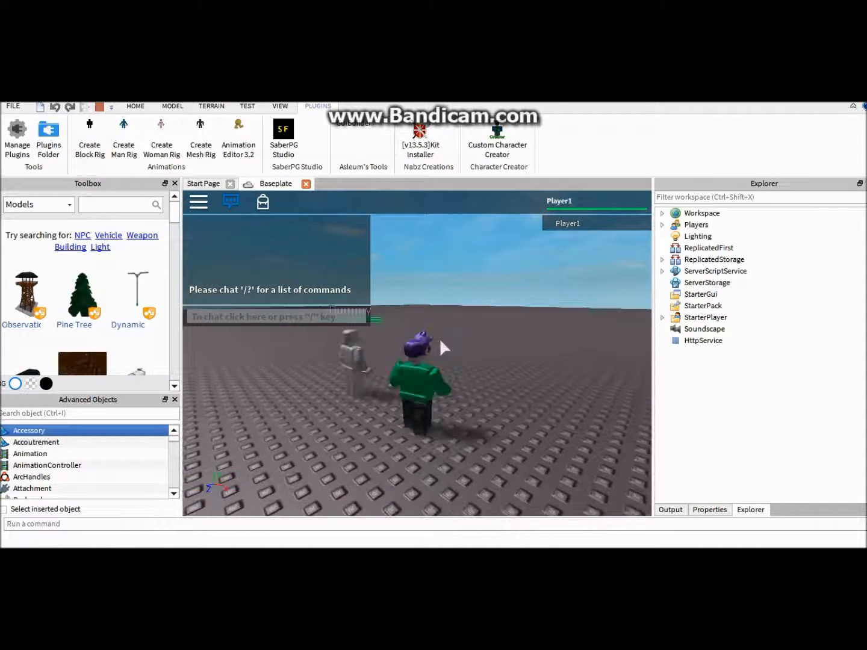
right_click_drag(527, 406, 499, 398)
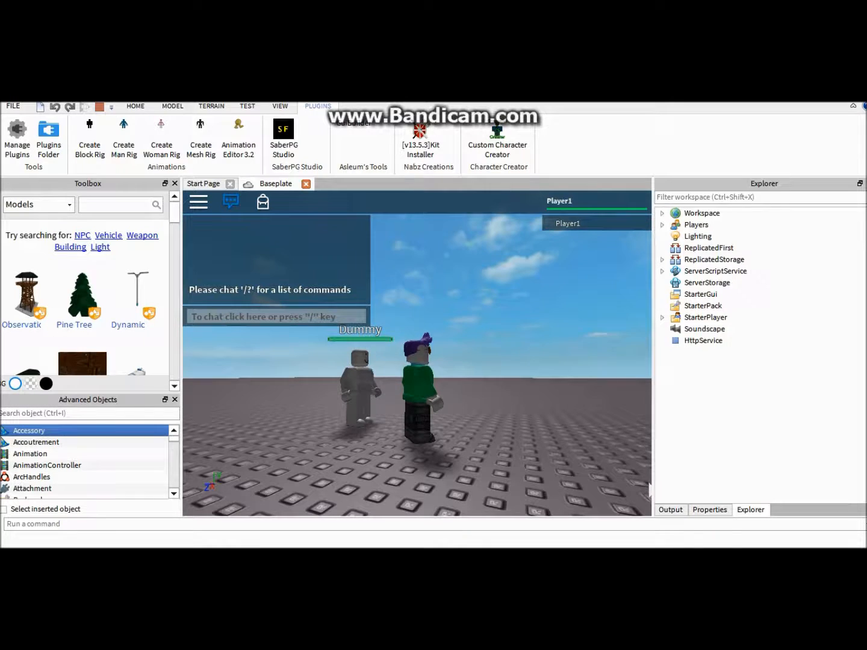
left_click(669, 510)
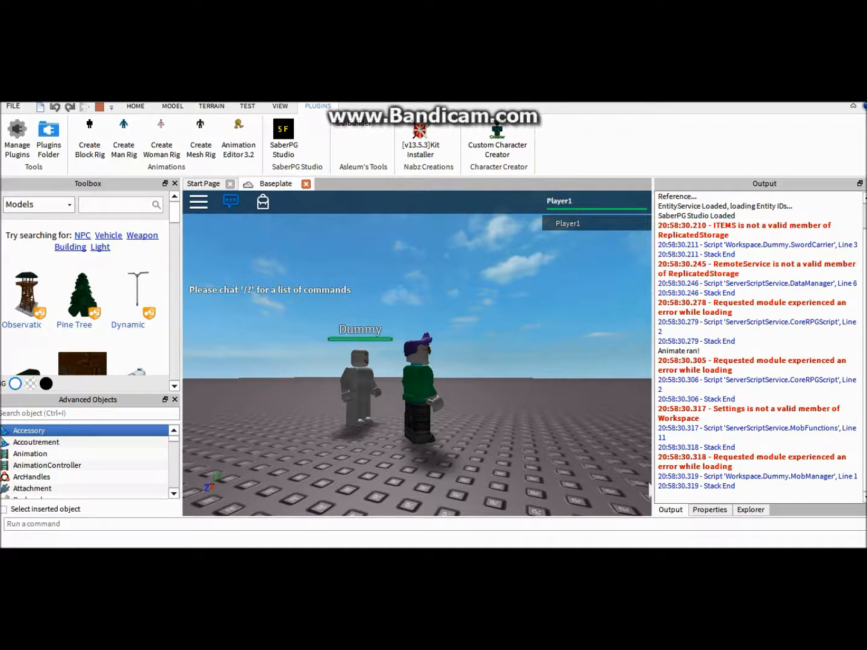
key("shift+F5")
left_click(750, 509)
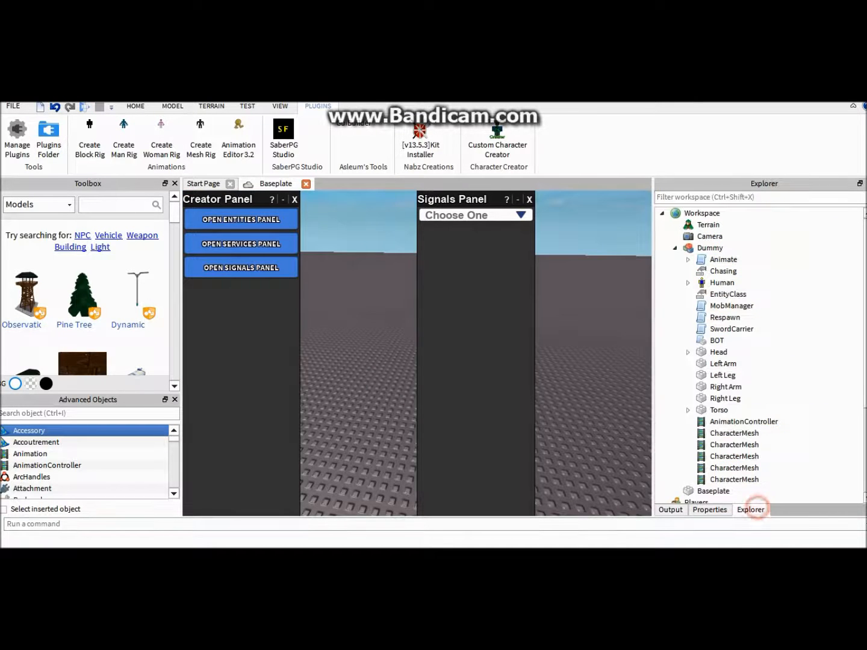
Reopen the Entities Panel with the Dummy model selected and add the WeaponDrop entity behaviour to it
mouse_move(864, 308)
left_mouse_down()
mouse_move(865, 404)
mouse_move(863, 328)
left_mouse_up()
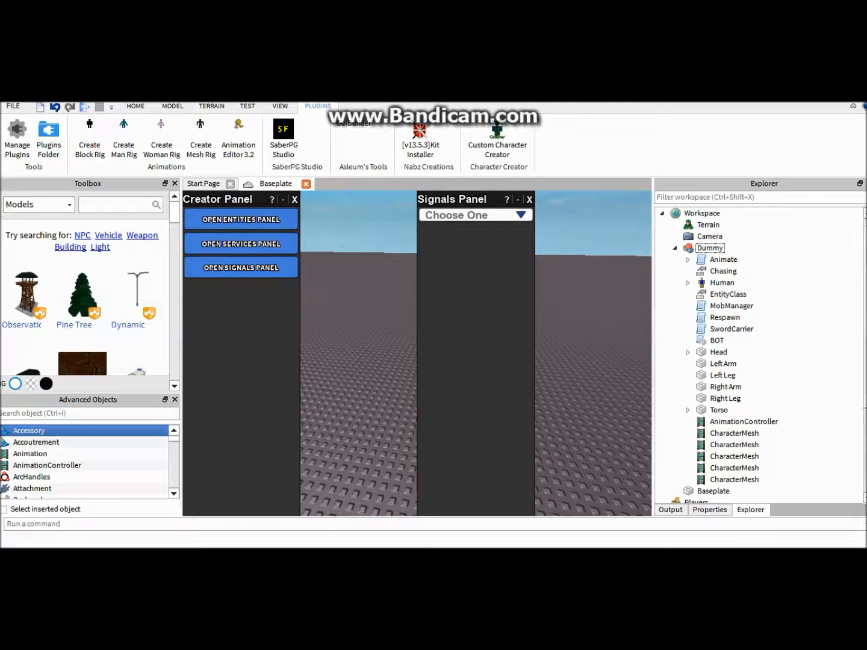
left_click(699, 248)
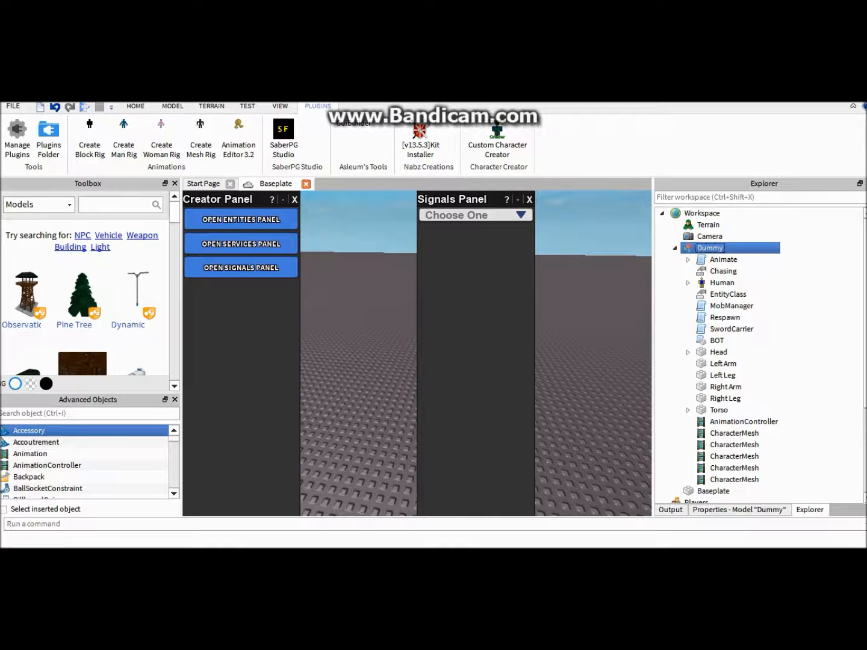
left_click(202, 220)
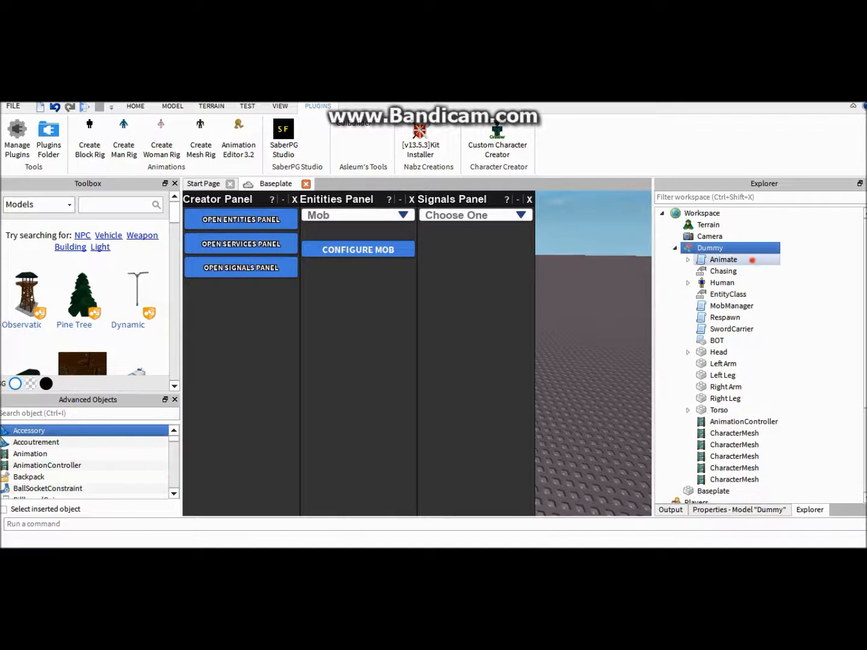
left_click(711, 249)
left_click(369, 228)
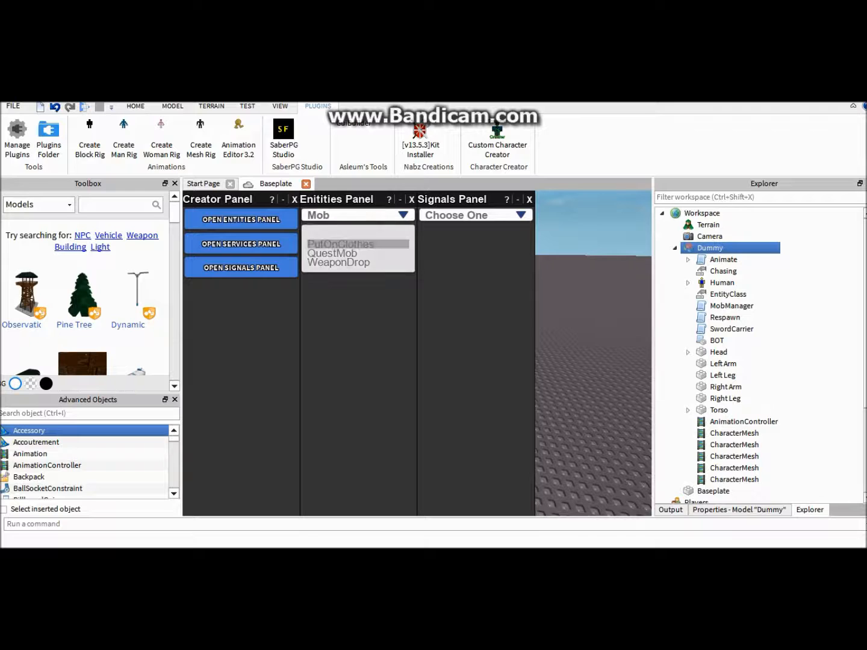
left_click(340, 263)
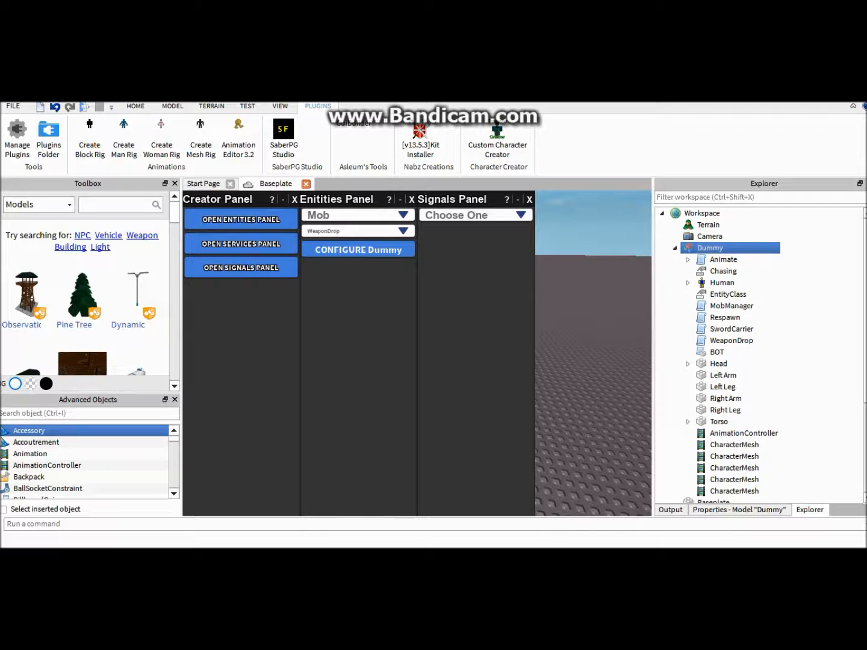
Delete one duplicate each of DynamicText and RPGMathProvider from ReplicatedStorage
left_click(861, 343)
left_click_drag(866, 344, 865, 435)
left_click(663, 411)
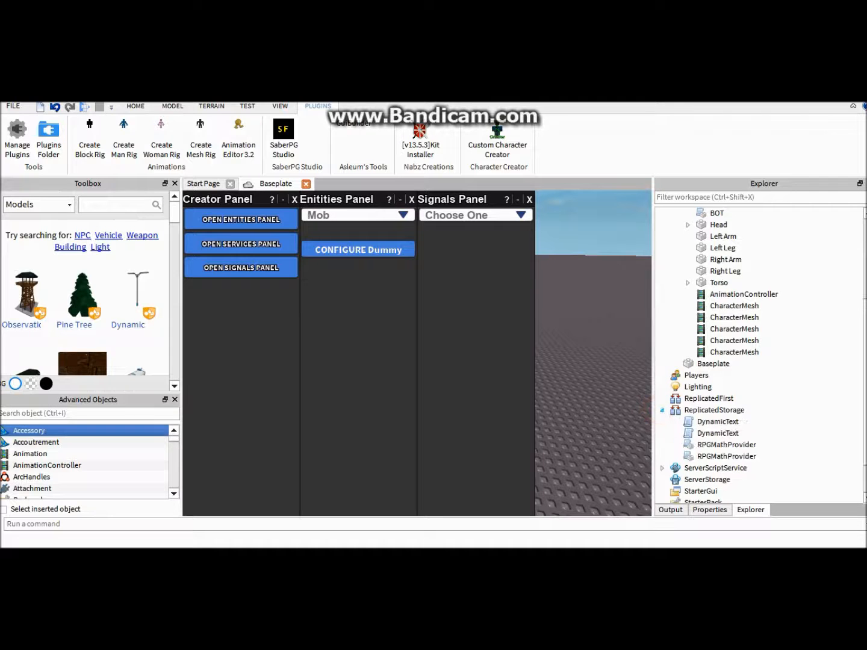
left_click(723, 444)
left_click(717, 433, "ctrl")
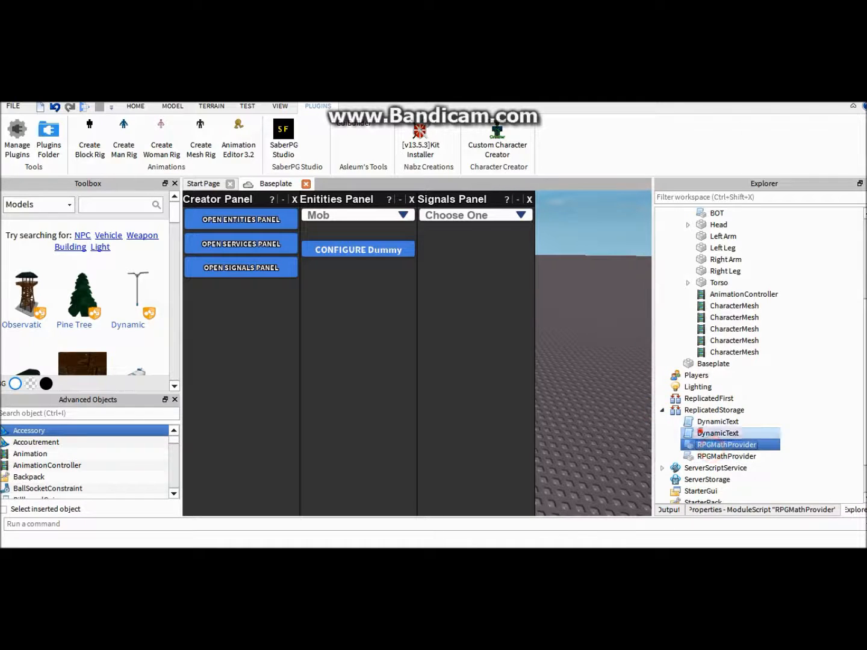
key("Delete")
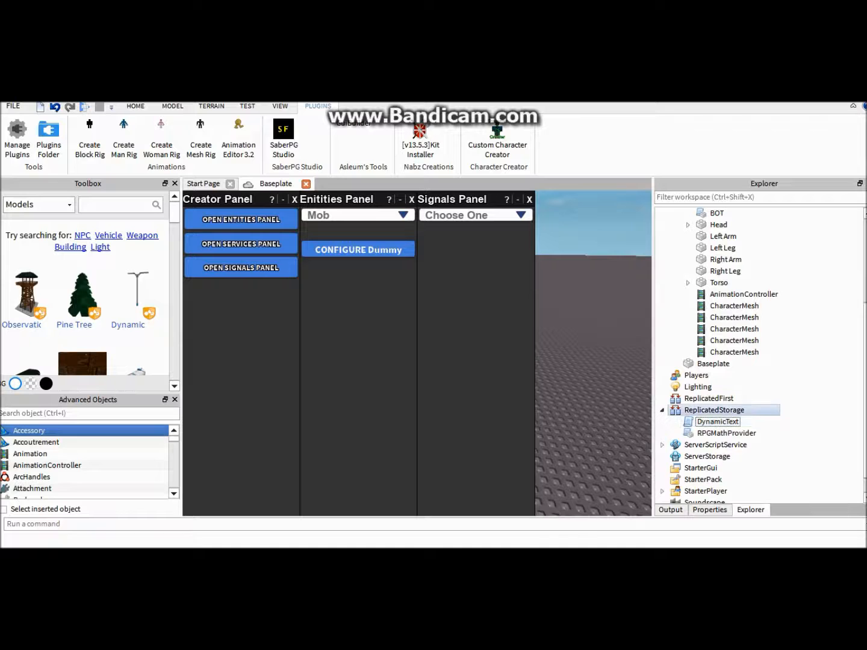
Delete the duplicate CoreRPGScript, ArmorModule, DataManager and MobFunctions from ServerScriptService, then collapse that service
left_click(662, 444)
left_click(722, 456)
left_click(719, 479)
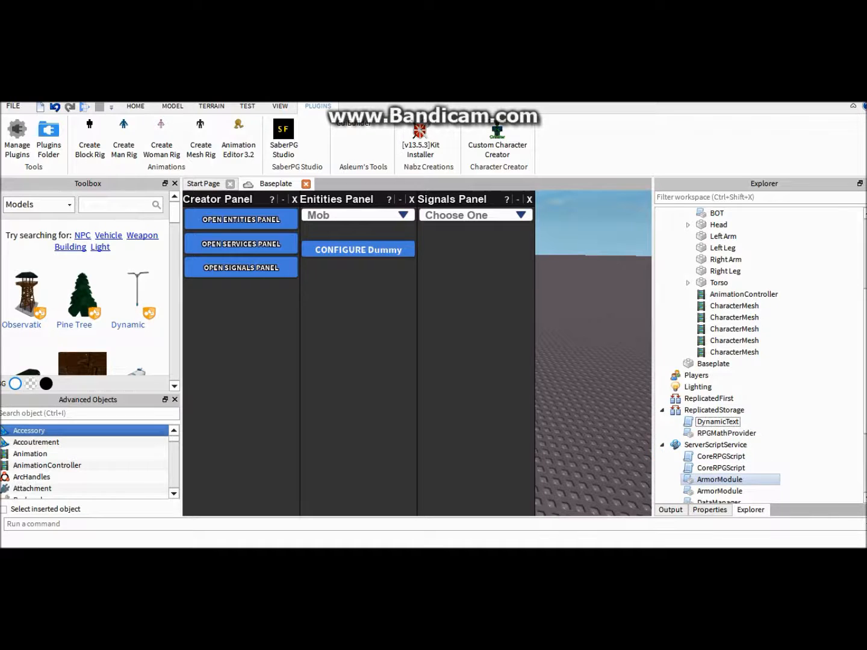
left_click(721, 468)
left_click(720, 490, "ctrl")
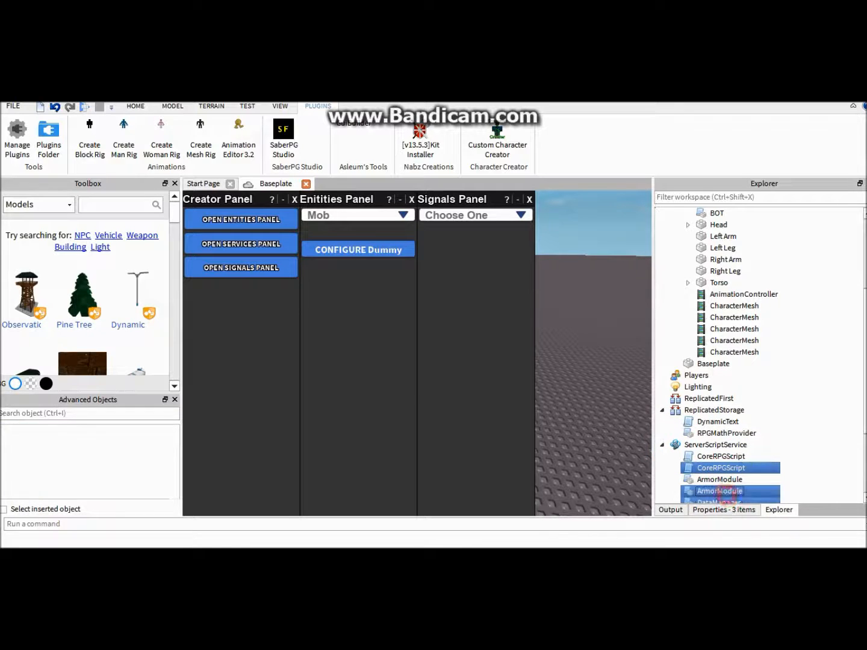
scroll(723, 479, "down", 2)
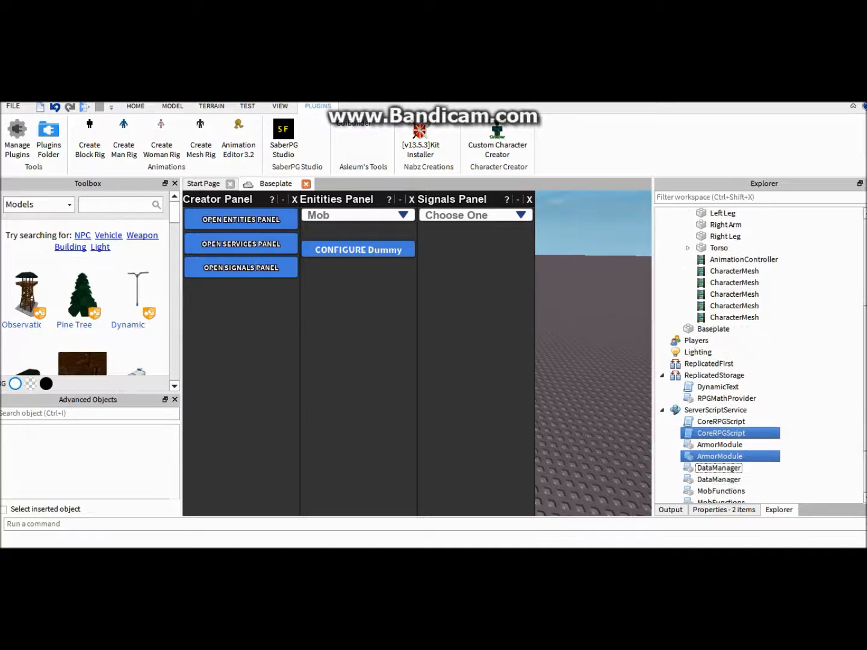
left_click(719, 480, "ctrl")
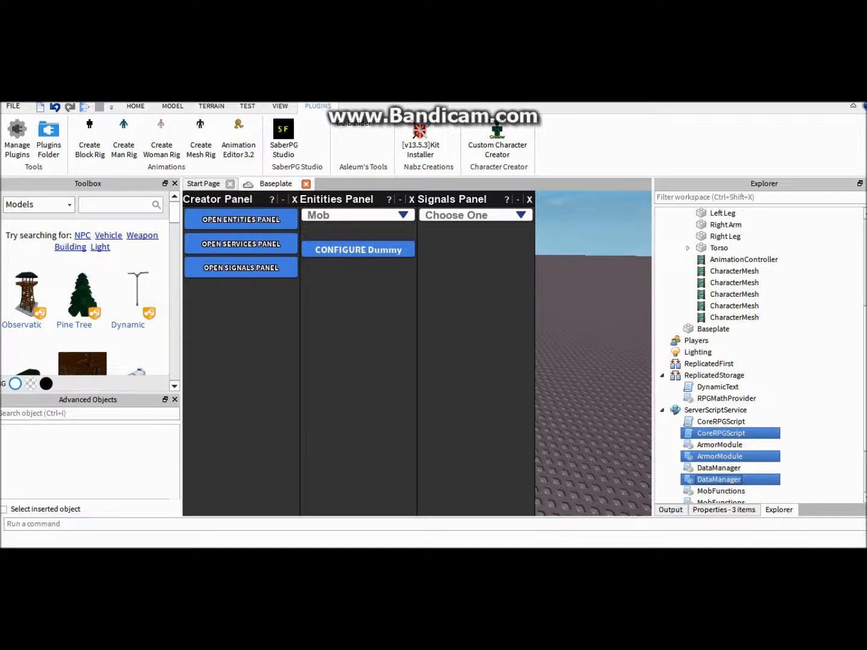
scroll(719, 479, "down", 2)
left_click(721, 480, "ctrl")
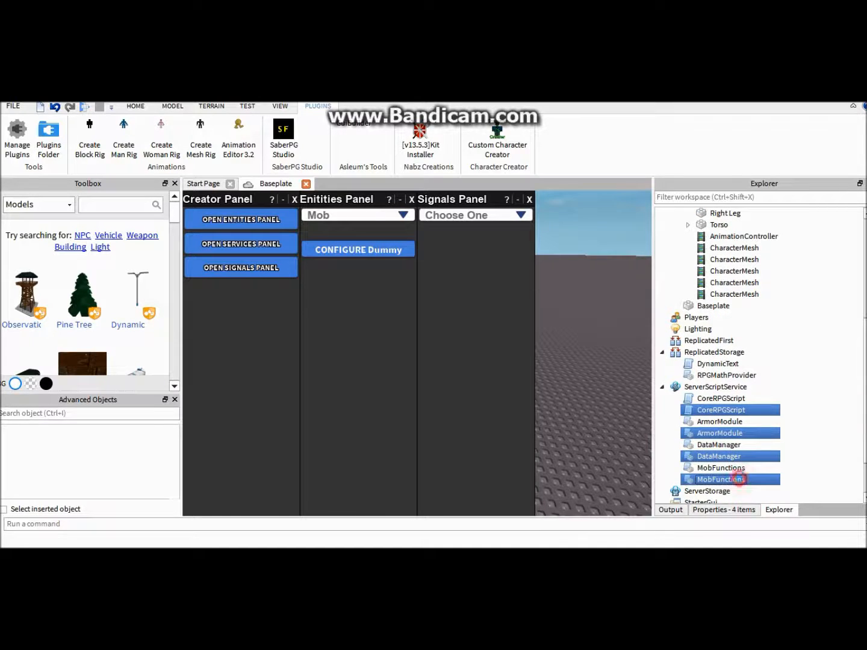
key("Delete")
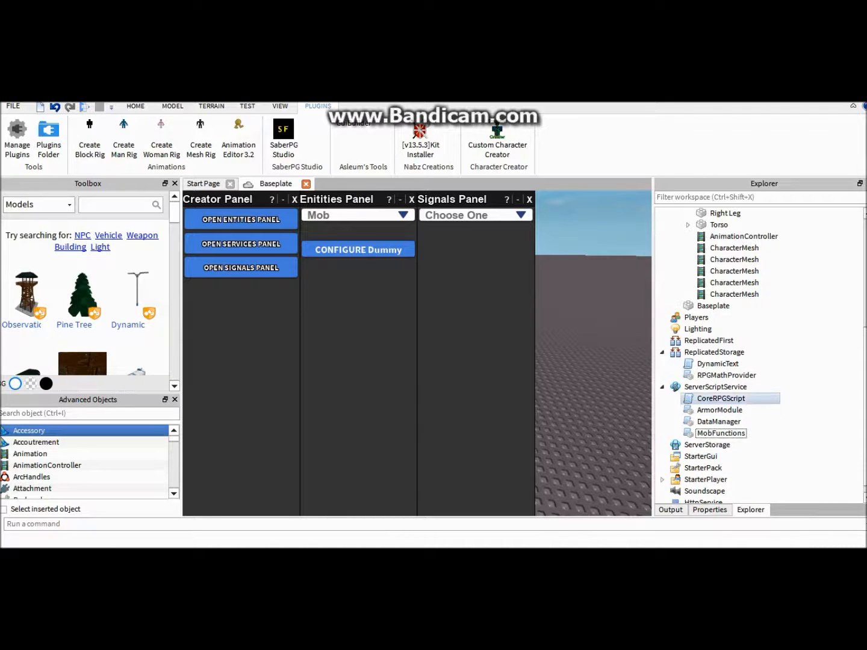
left_click(662, 386)
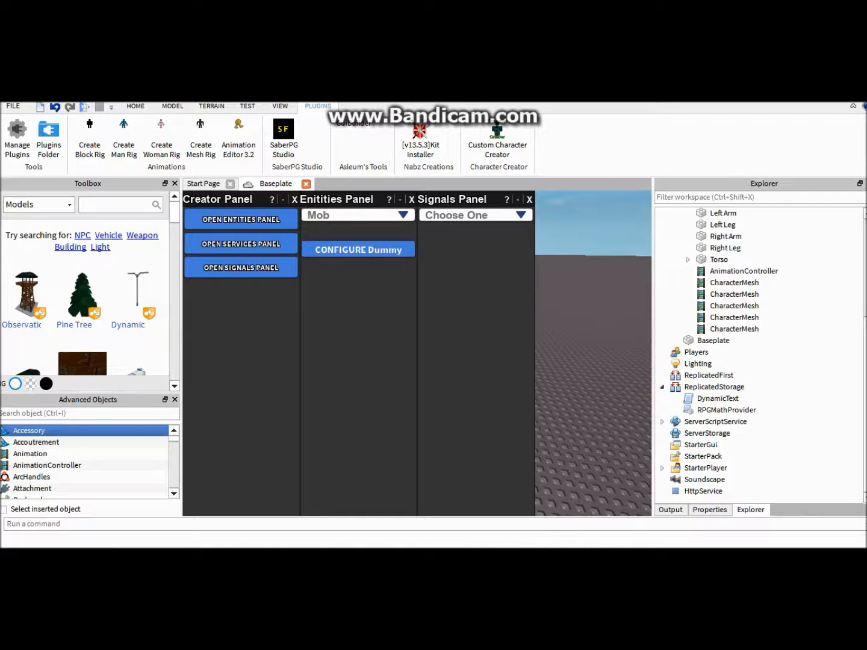
Collapse Dummy in the object tree and insert the Potion entity, accepting installation of its listed dependencies
scroll(723, 301, "up", 5)
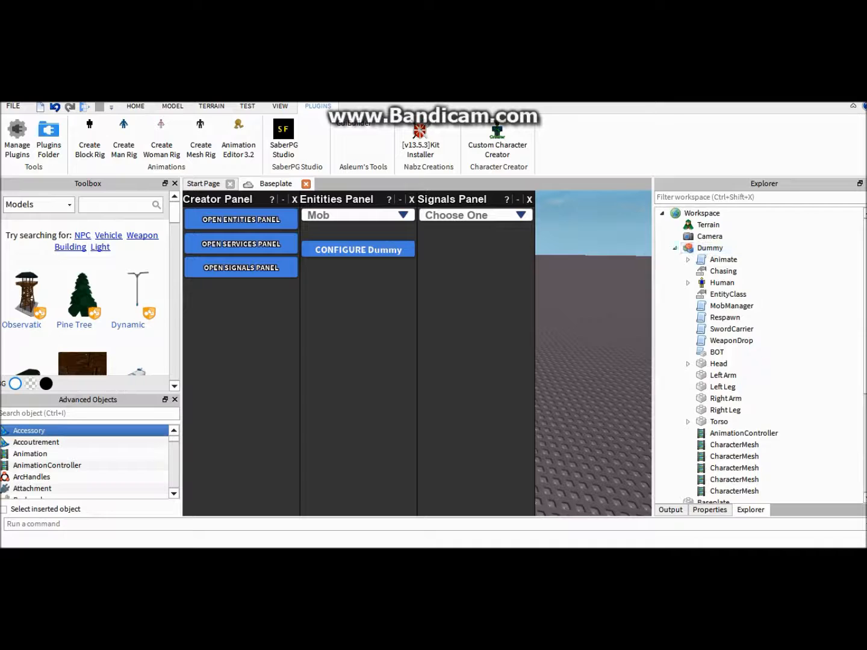
left_click(675, 247)
left_click(328, 212)
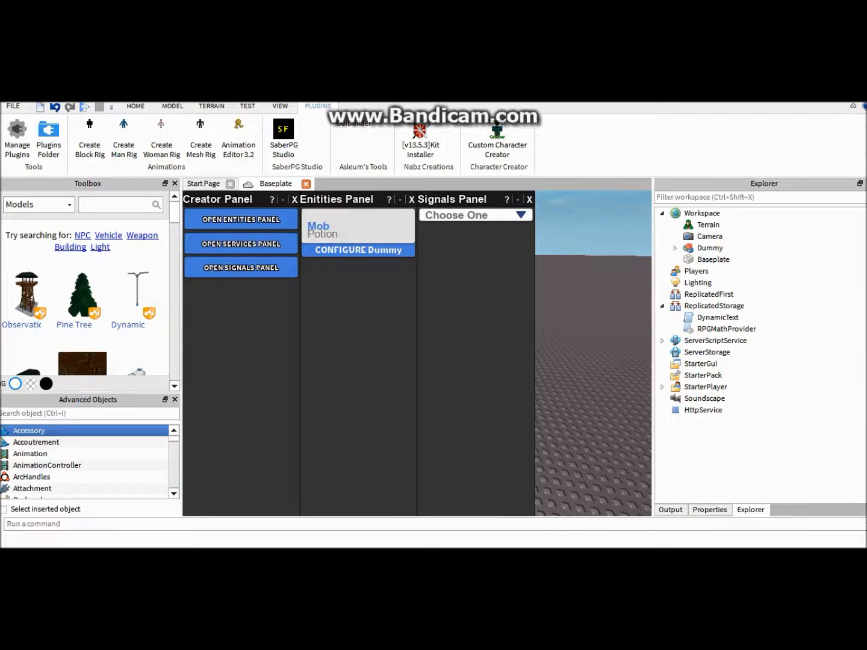
left_click(338, 233)
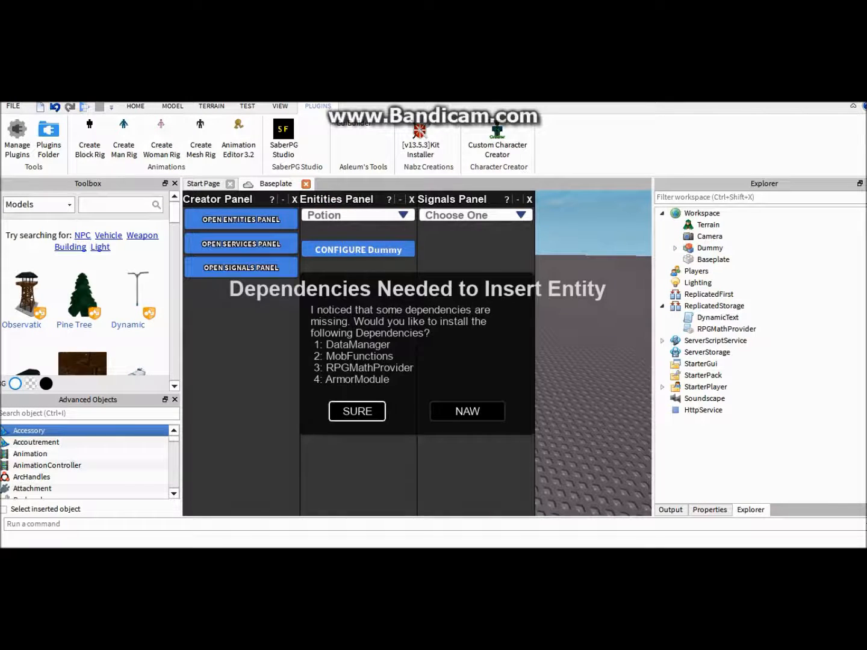
left_click(356, 411)
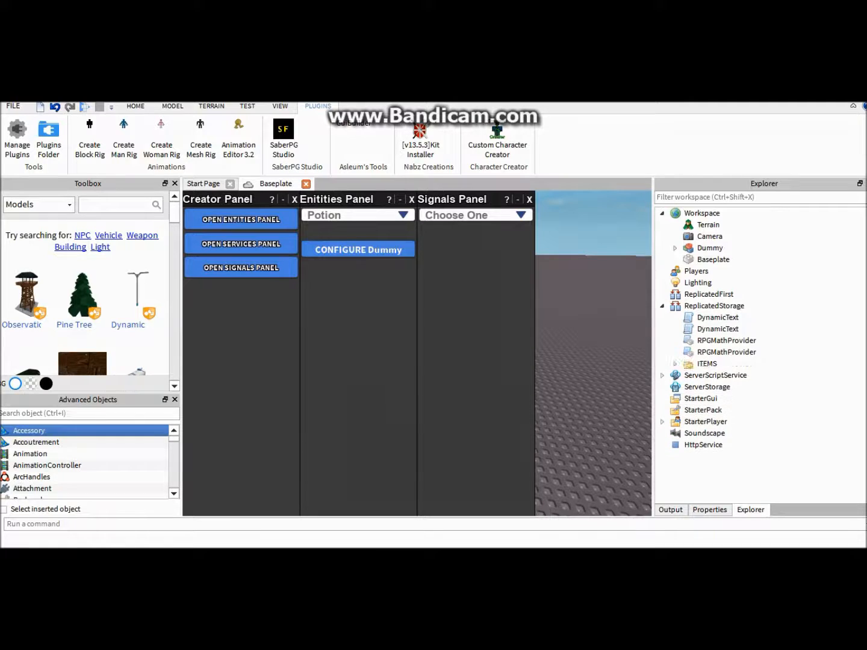
Remove the extra DynamicText and RPGMathProvider that came with the Potion from ReplicatedStorage and close the Entities Panel
left_click(726, 351)
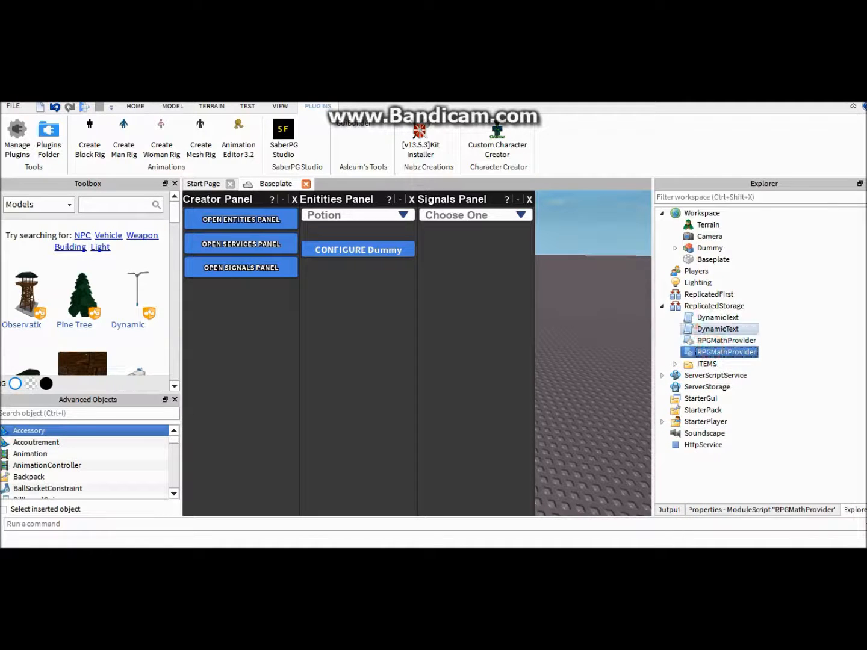
left_click(710, 328, "ctrl")
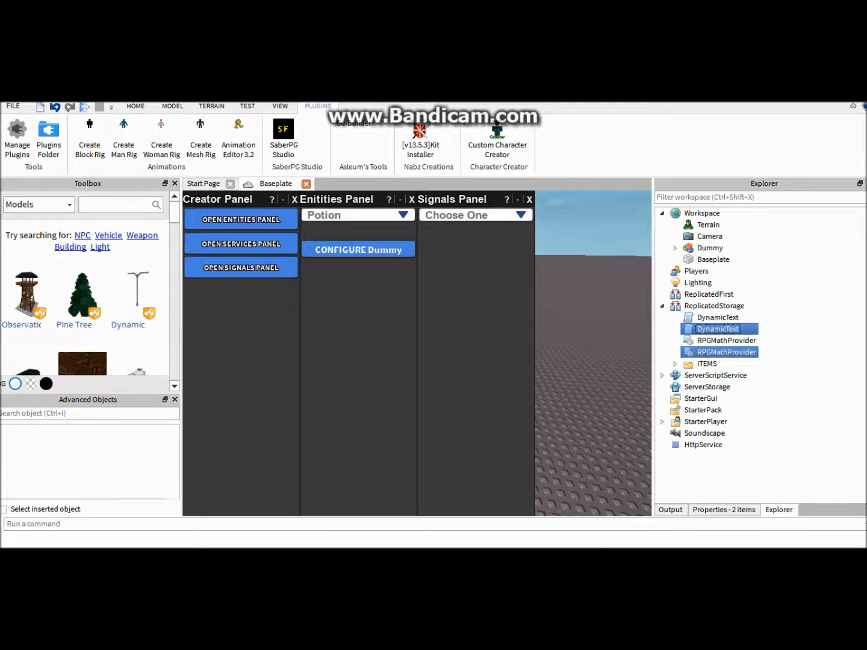
key("Delete")
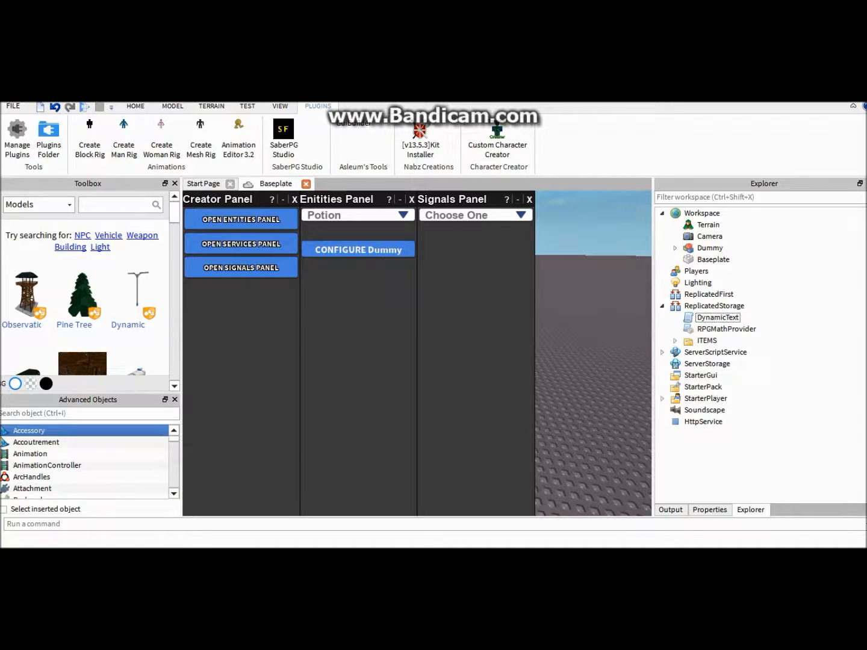
left_click(412, 199)
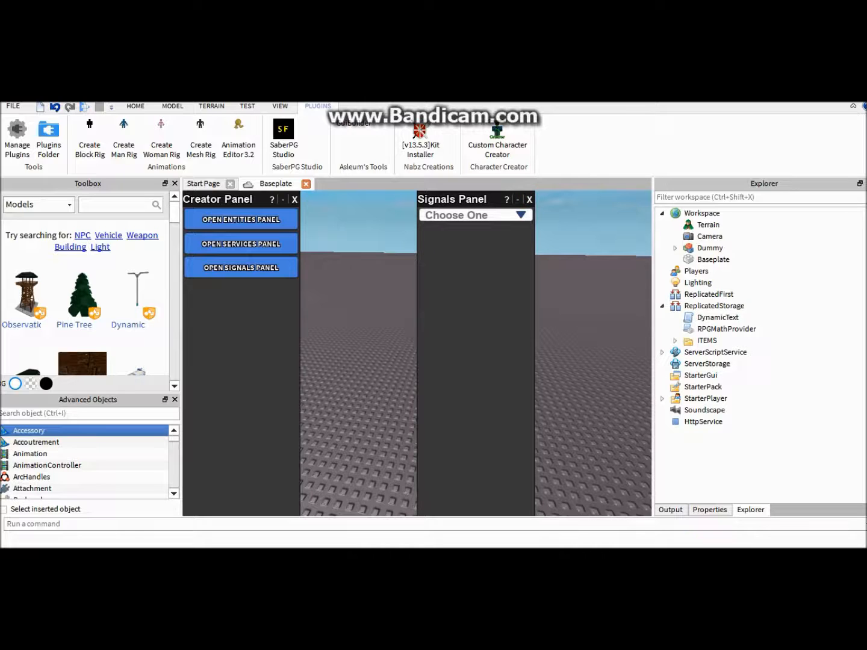
Reopen the Entities Panel for the Dummy model and open its BOT configuration script
left_click(699, 248)
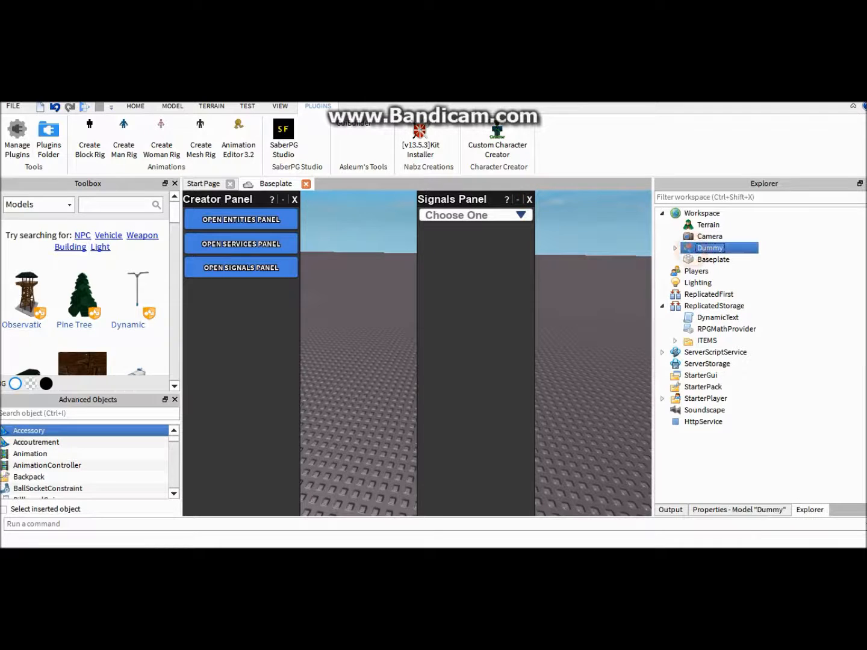
left_click(199, 215)
left_click(712, 257)
left_click(710, 246)
left_click(378, 234)
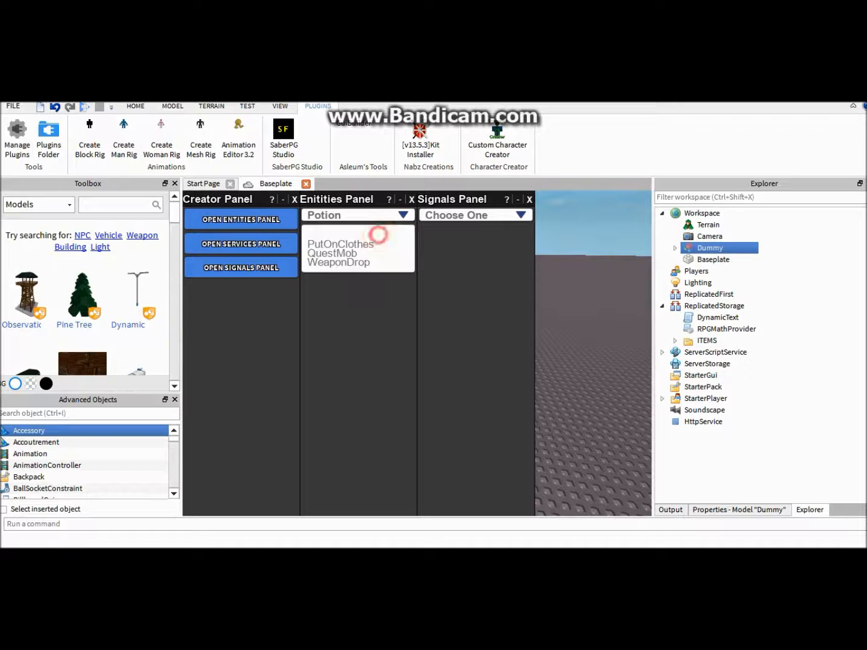
left_click(370, 323)
left_click(348, 251)
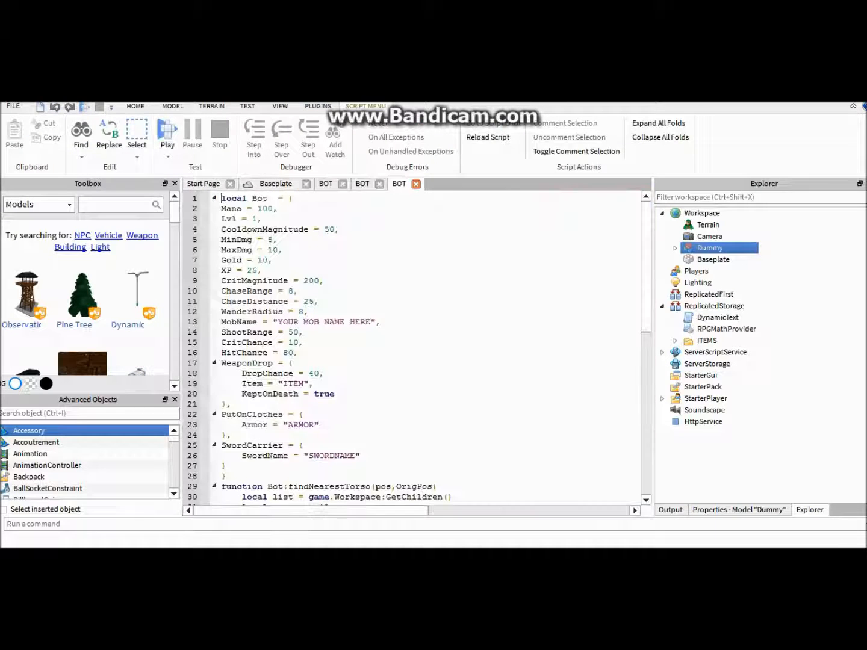
Set MobName to "Minotaur" in the BOT script
left_click_drag(371, 322, 278, 322)
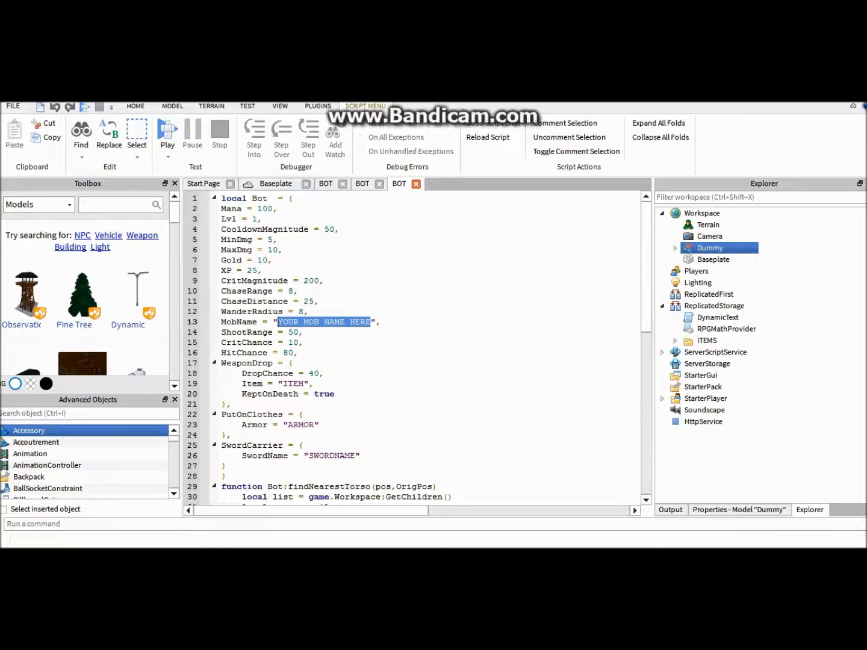
type("Man")
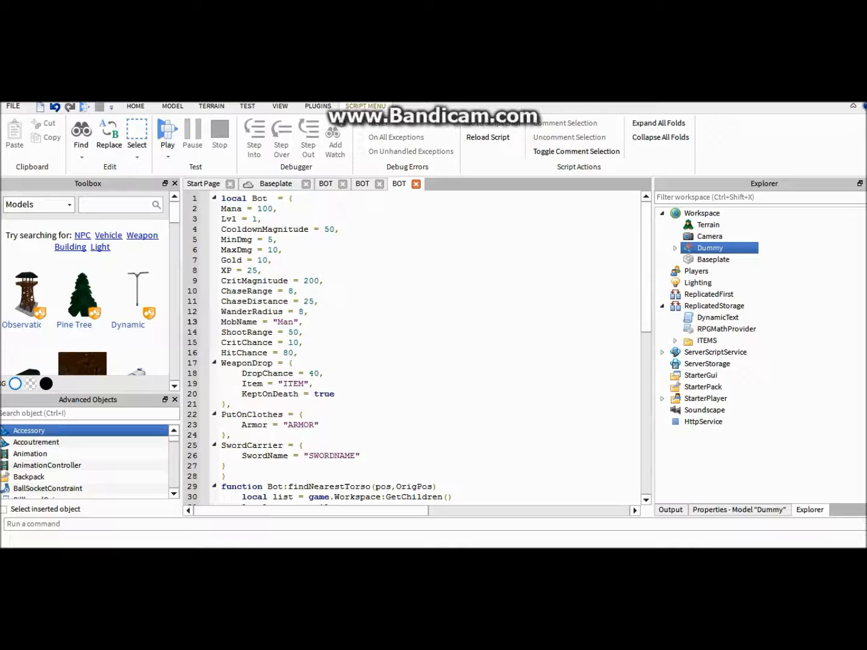
key("BackSpace")
key("BackSpace")
type("inotaur")
Set SwordName, Armor and the WeaponDrop Item to "None" in the BOT script
double_click(294, 383)
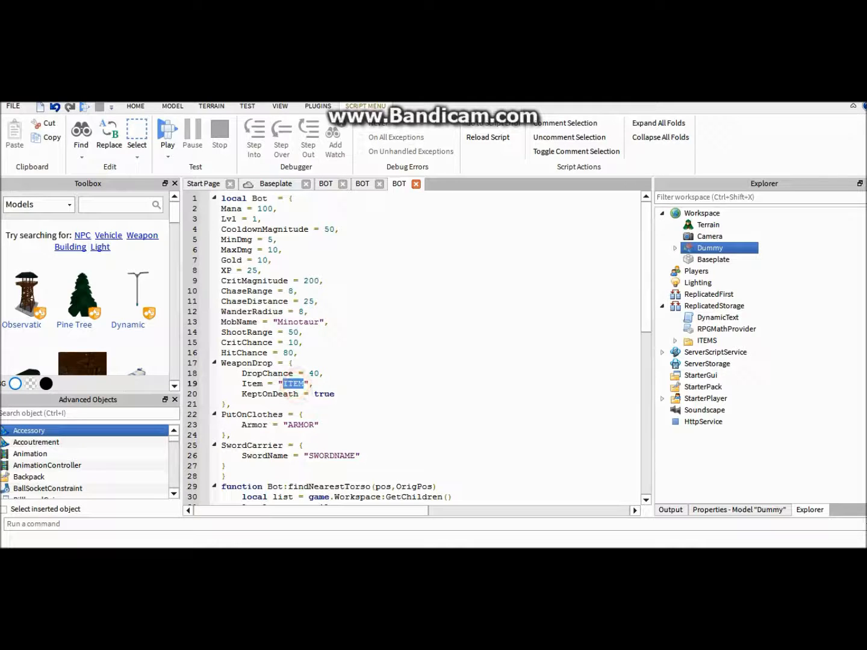
double_click(319, 454)
type("None")
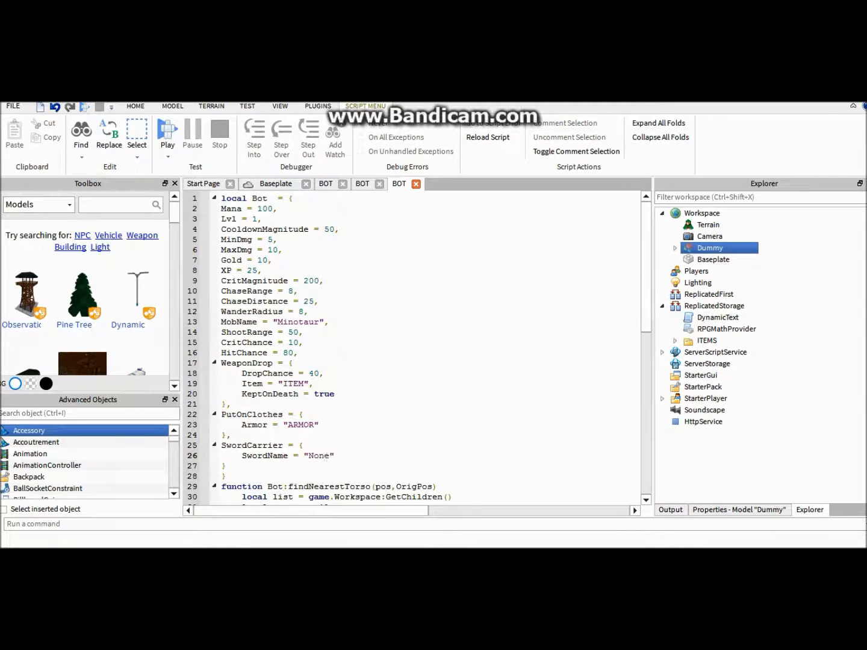
double_click(300, 425)
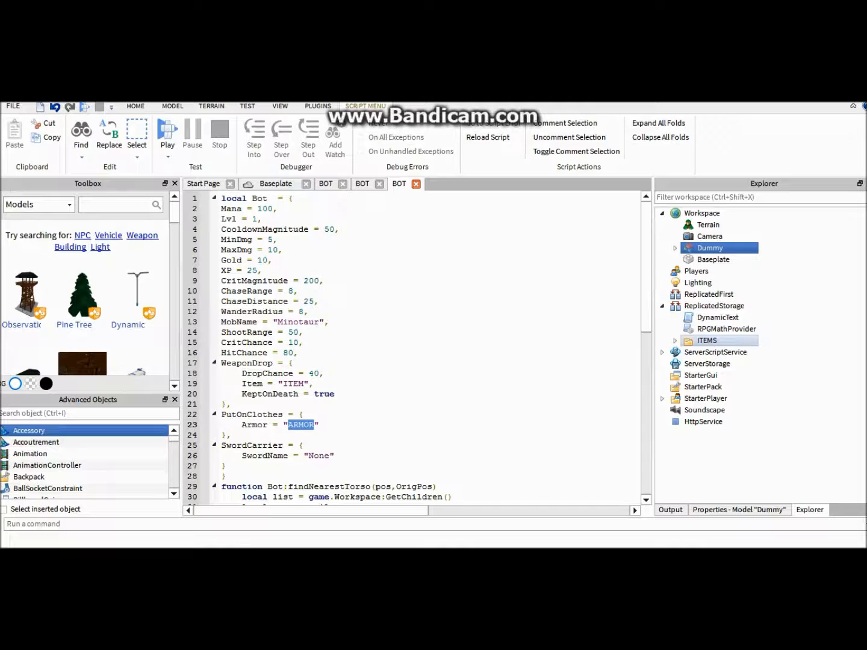
type("None")
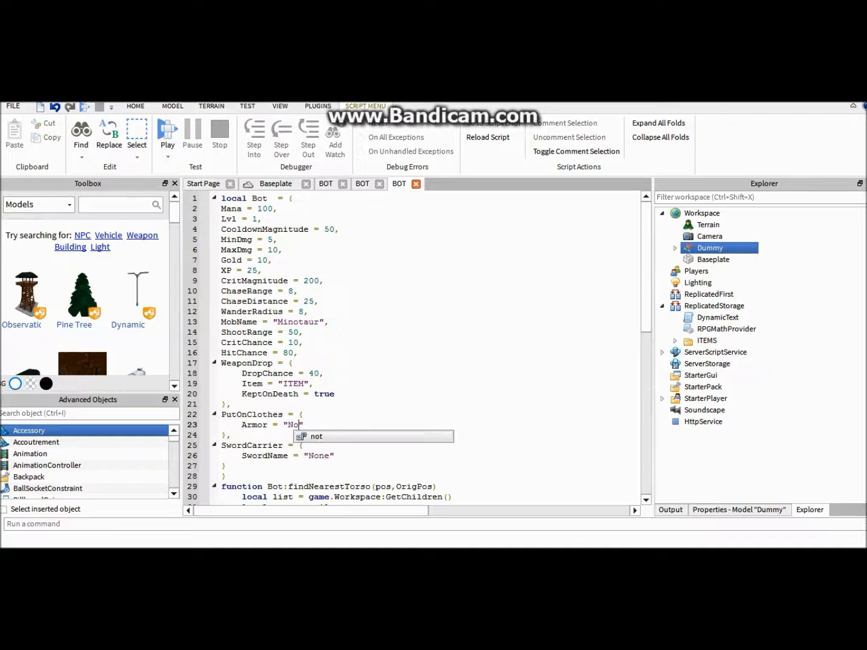
double_click(295, 383)
type("None")
Play-test the place with the configured Dummy, check the script output, and close the Entities Panel
key("F5")
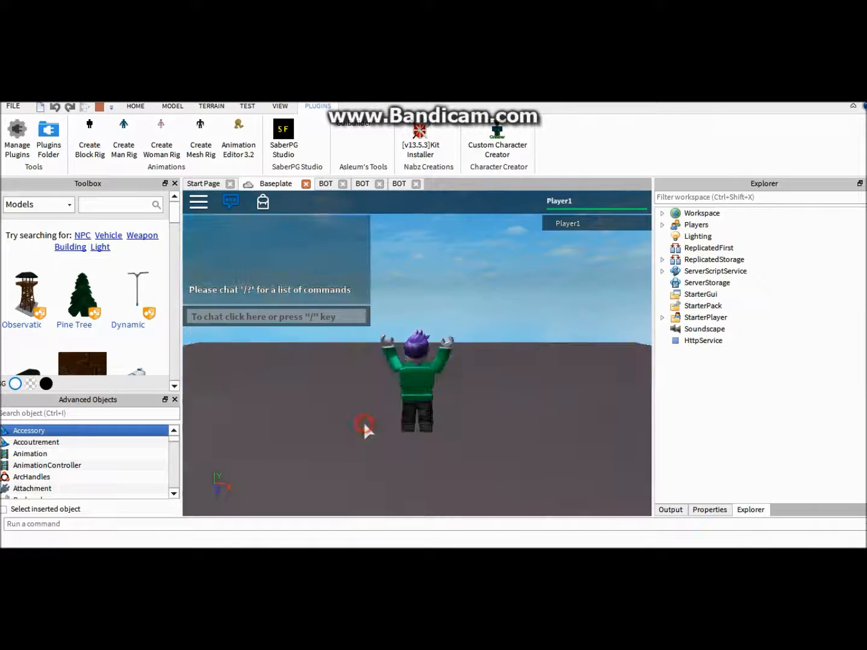
left_click(687, 510)
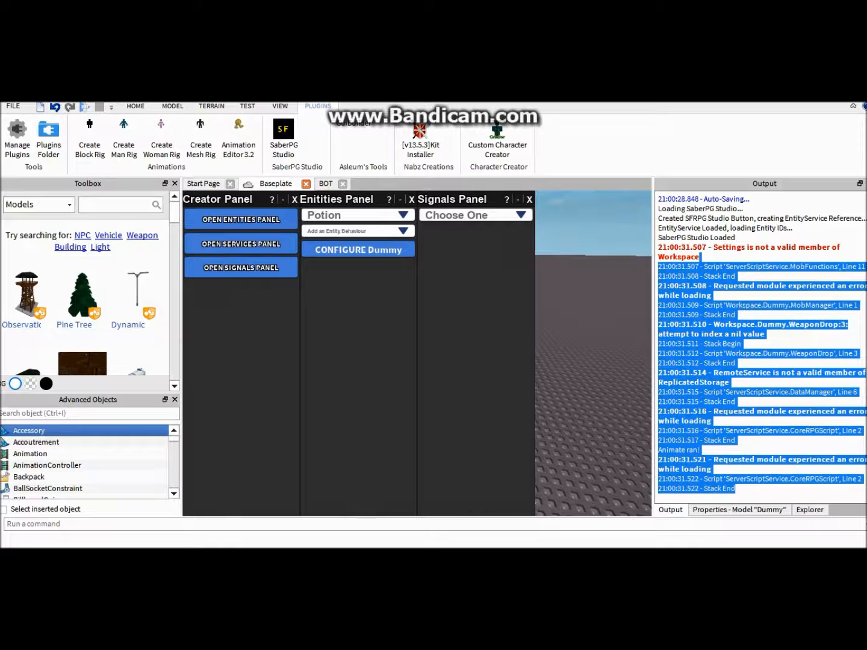
left_click(412, 199)
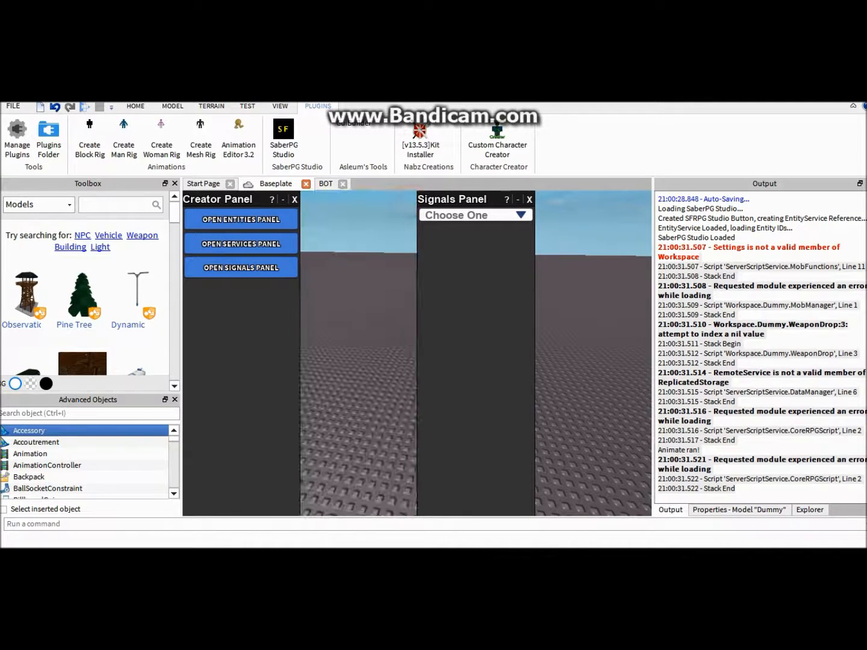
Set up the Settings module with the SaberPG Studio plugin and close its window
left_click(284, 137)
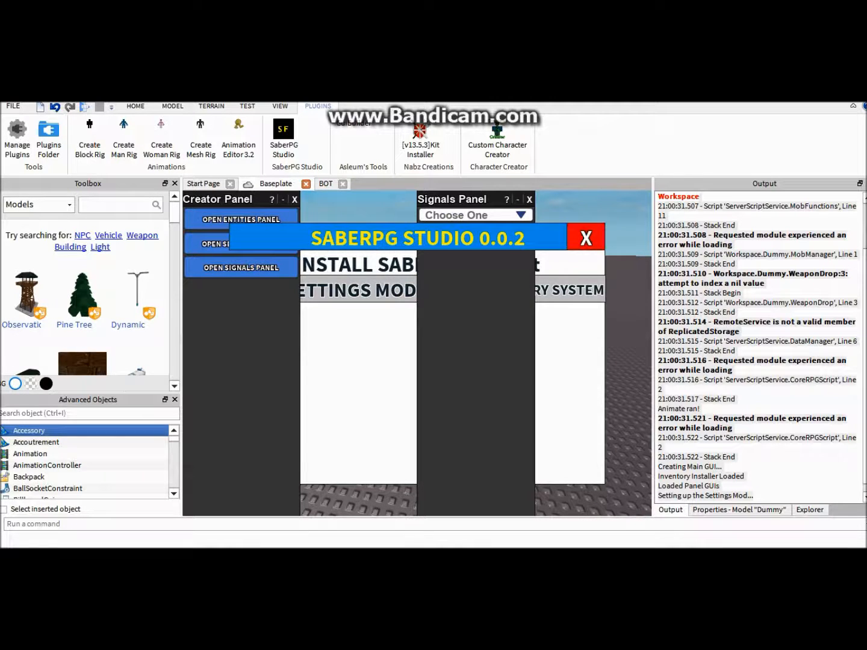
left_click(578, 233)
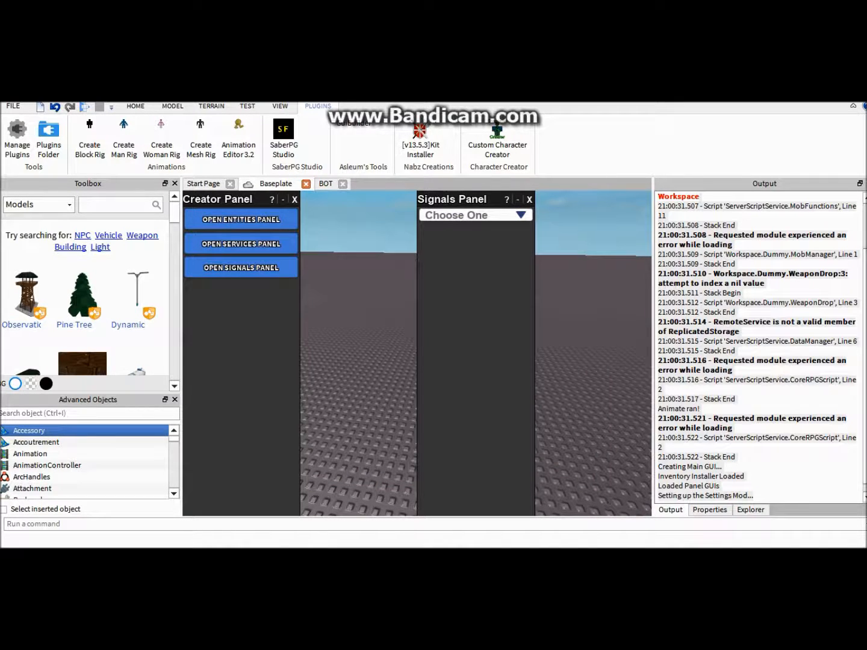
Play-test the place by walking the character around the mob to examine how it chases and collides, then stop the test
key("F5")
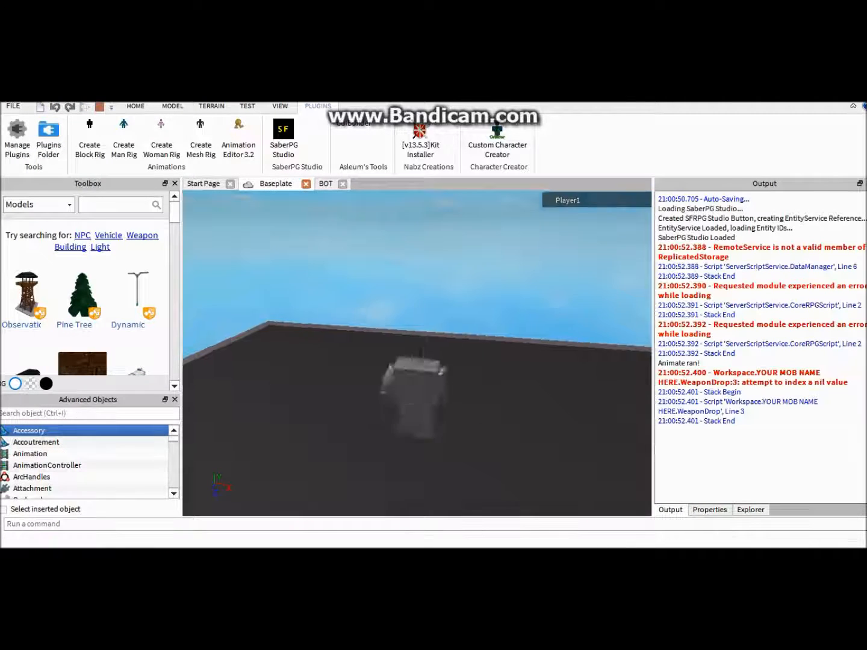
key("s")
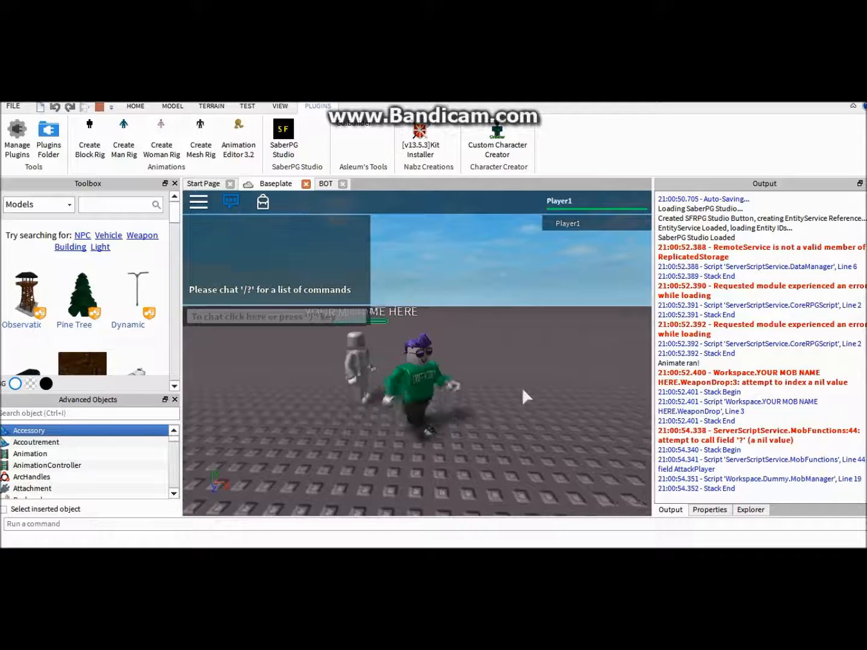
key("a")
key("s")
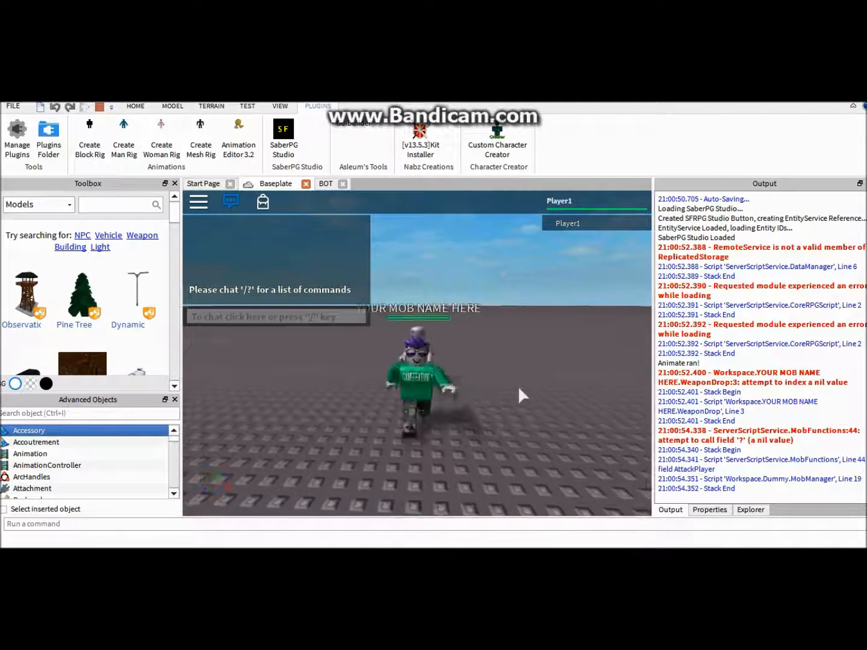
key("w")
key("w")
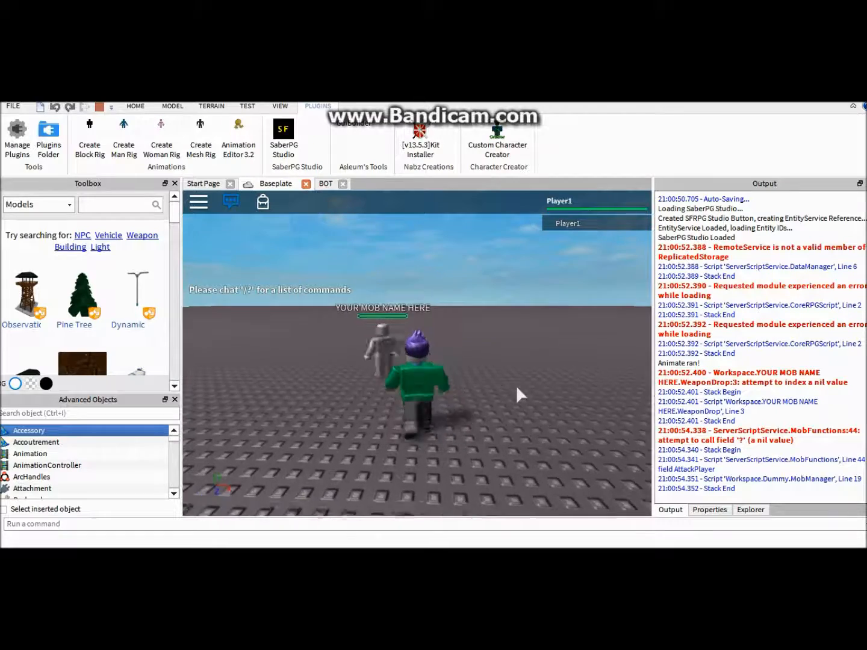
key("w")
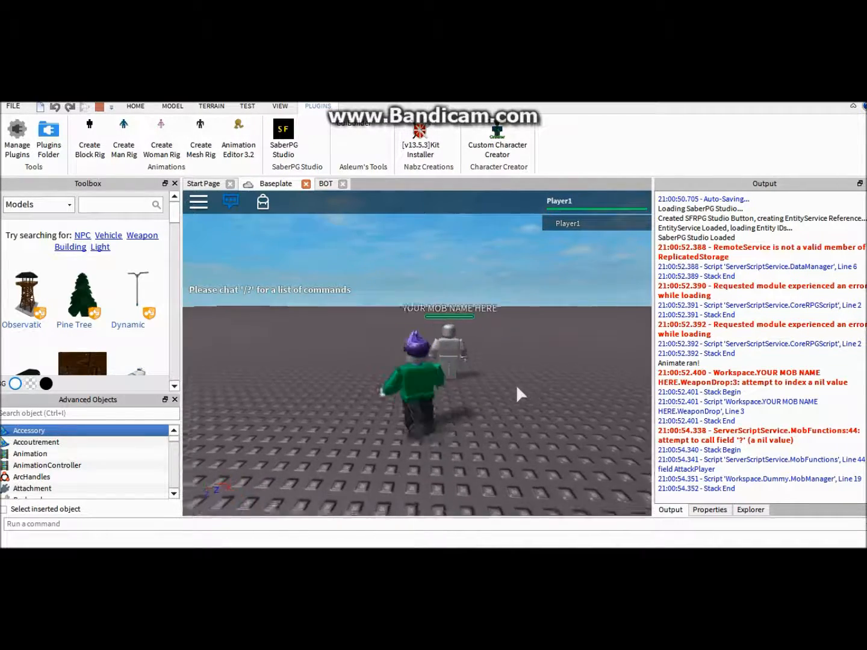
right_click_drag(518, 386, 518, 385)
scroll(516, 384, "down", 3)
key("s")
key("d")
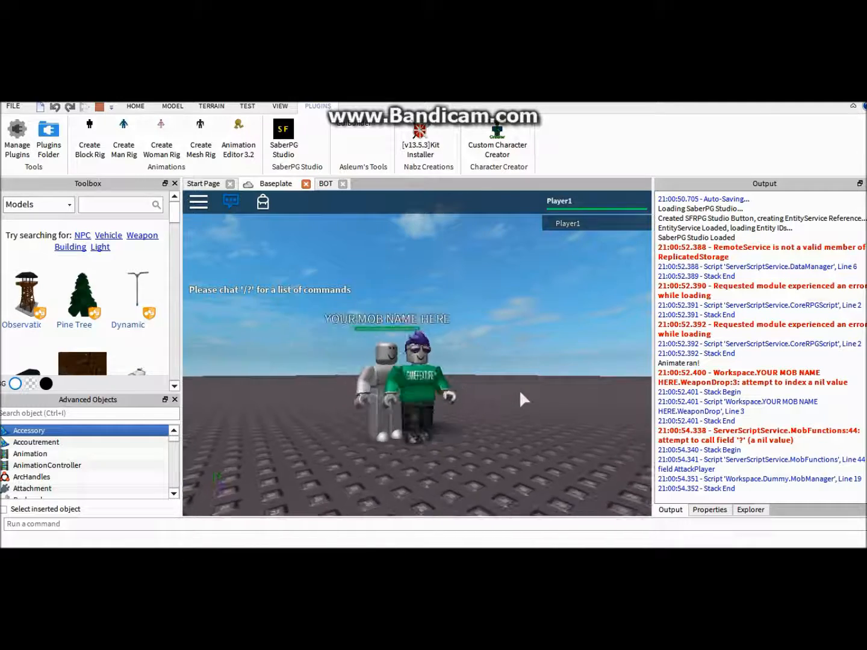
key("s")
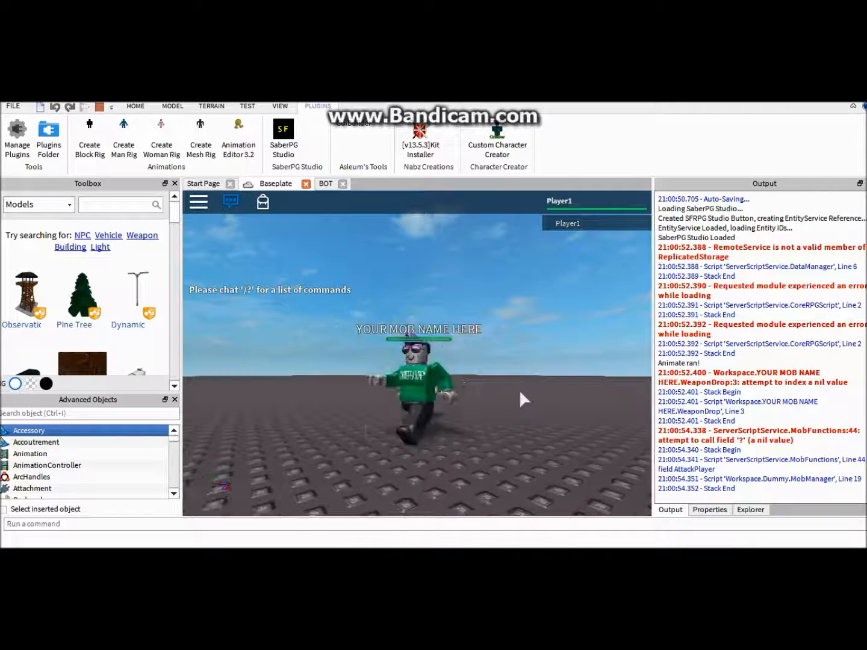
key("w")
key("a")
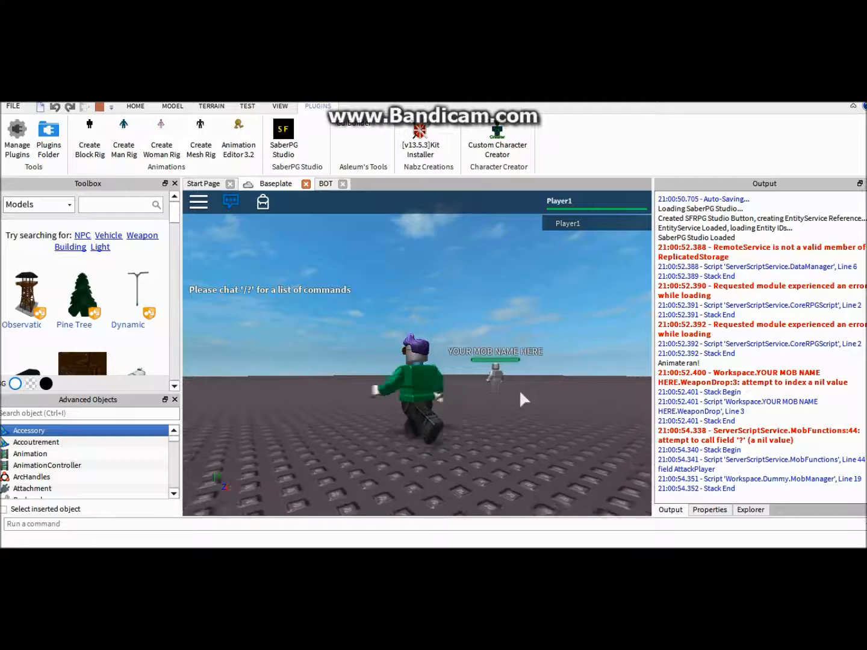
right_click_drag(519, 389, 521, 389)
key("w")
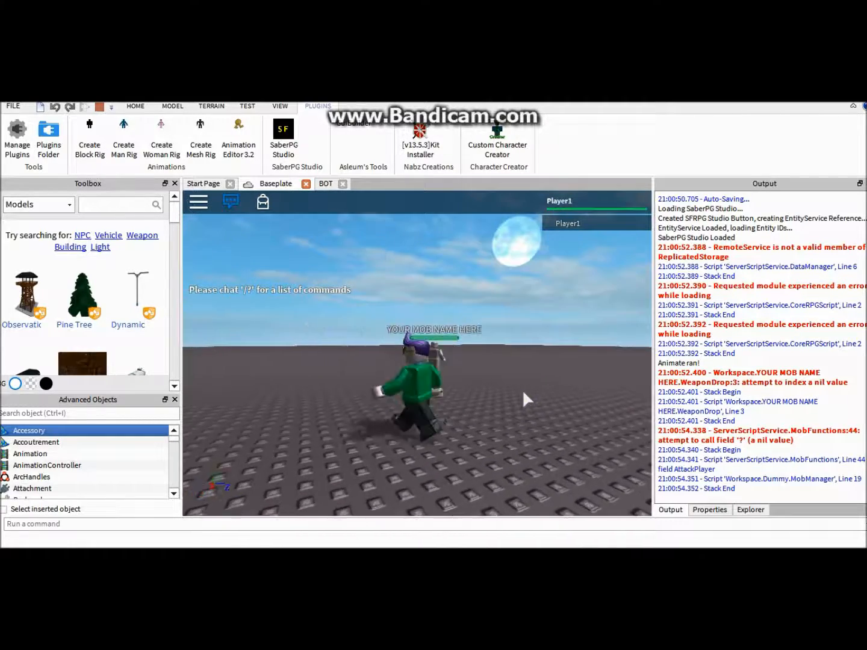
key("d")
key("s")
key("a")
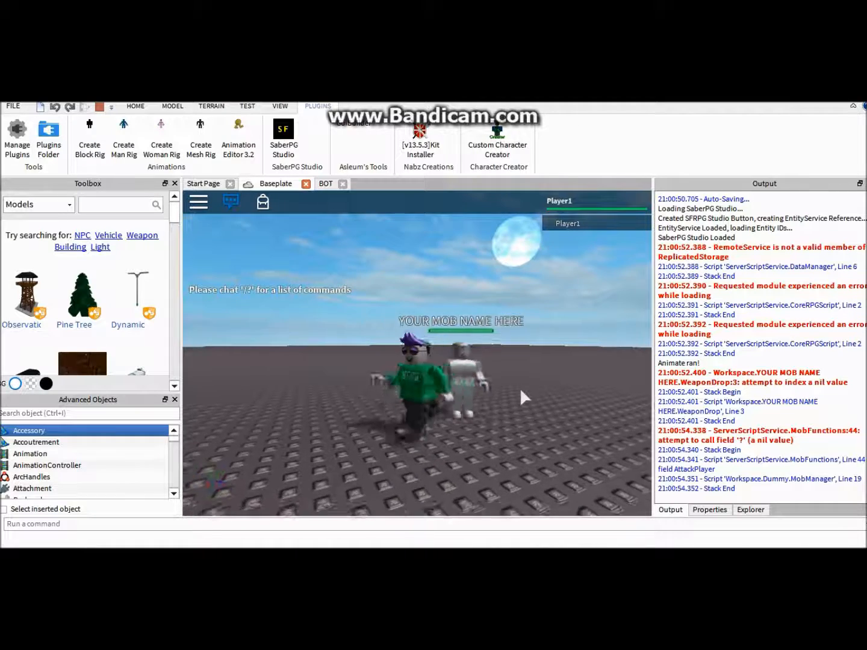
key("d")
left_click(99, 106)
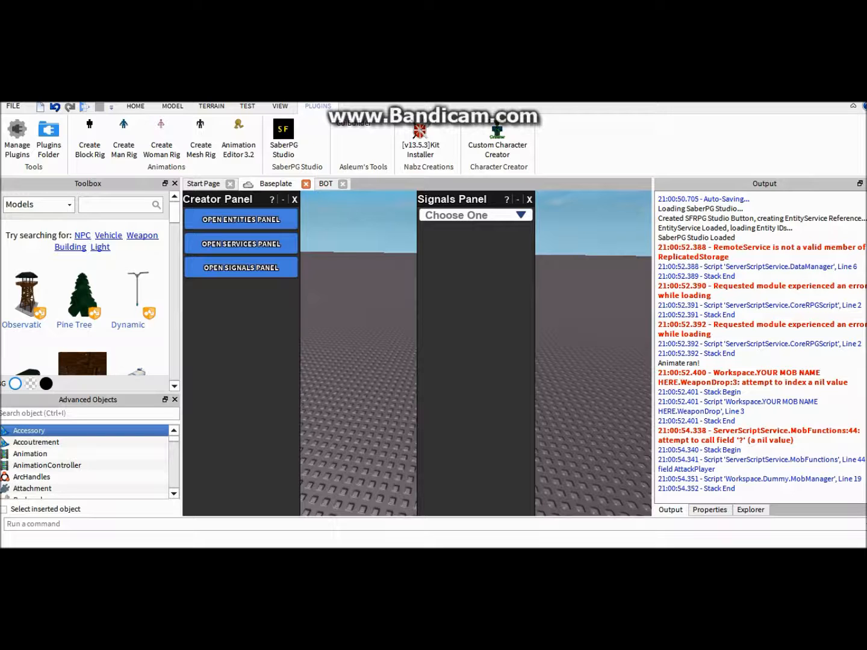
Enable CanCollide on the Dummy's Left Leg and Left Arm parts
left_click(751, 509)
left_click(675, 247)
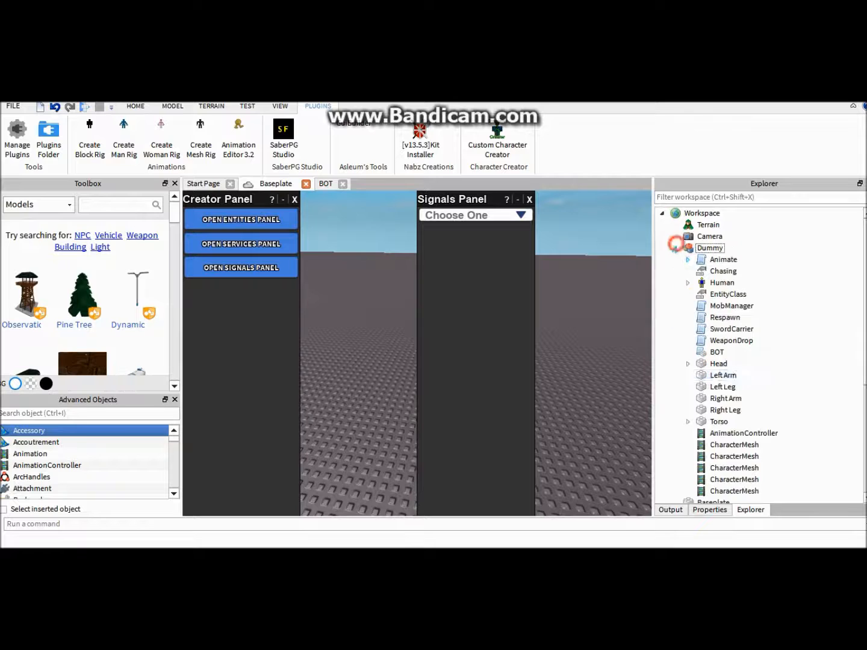
left_click(725, 410)
left_click(725, 399)
left_click(713, 387)
left_click(723, 511)
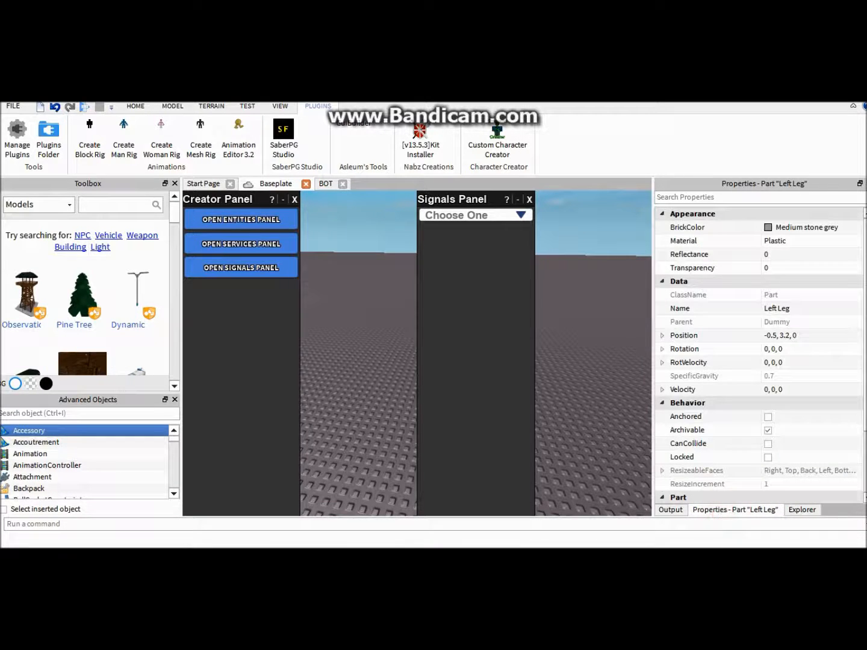
left_click(768, 443)
left_click(802, 510)
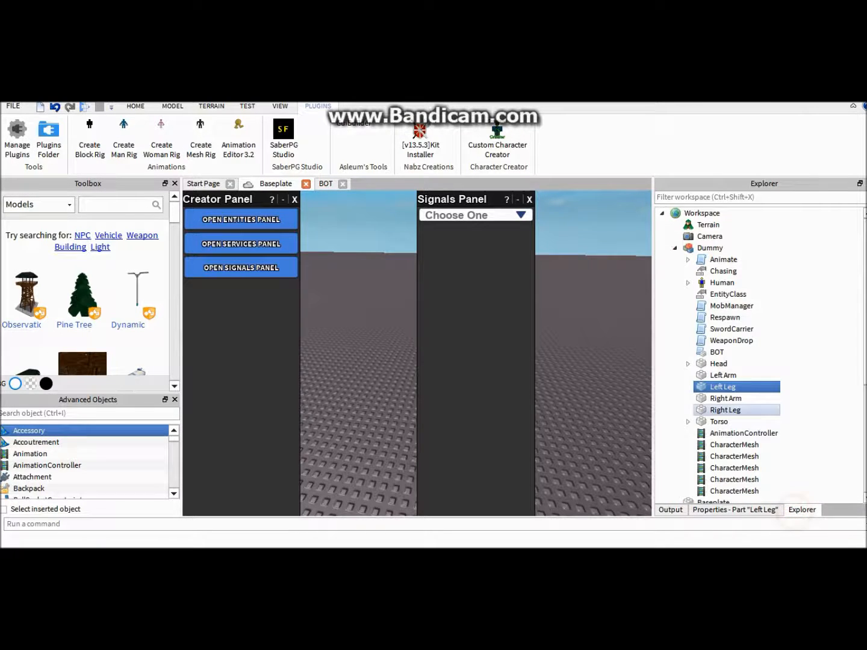
left_click(723, 376)
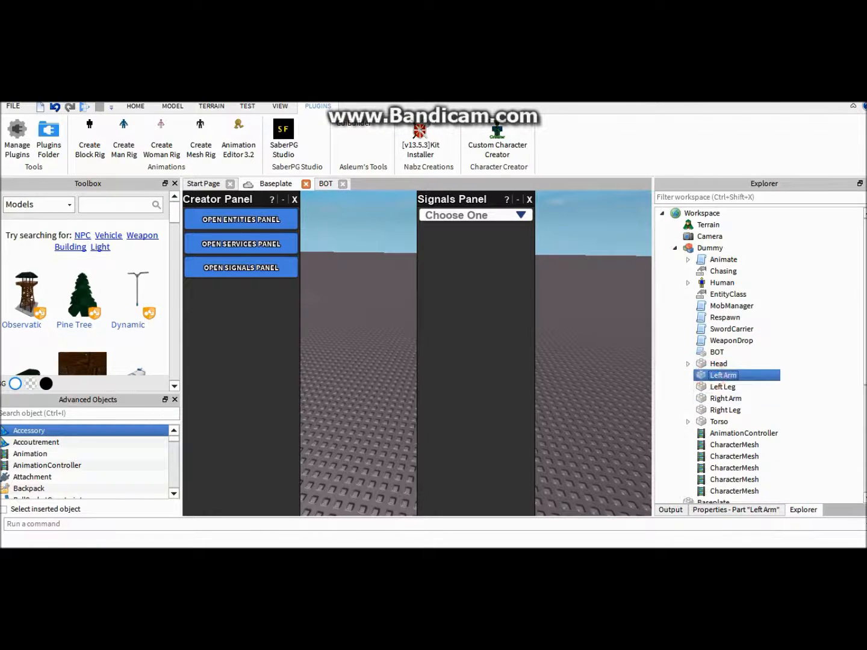
left_click(735, 510)
left_click(766, 443)
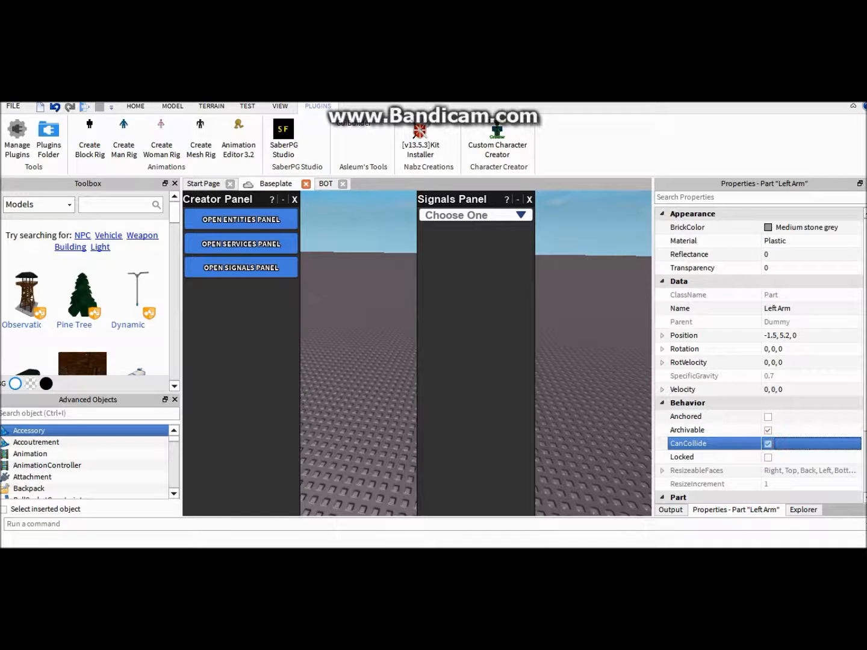
Enable CanCollide on the Dummy's Right Arm and Right Leg parts
left_click(803, 510)
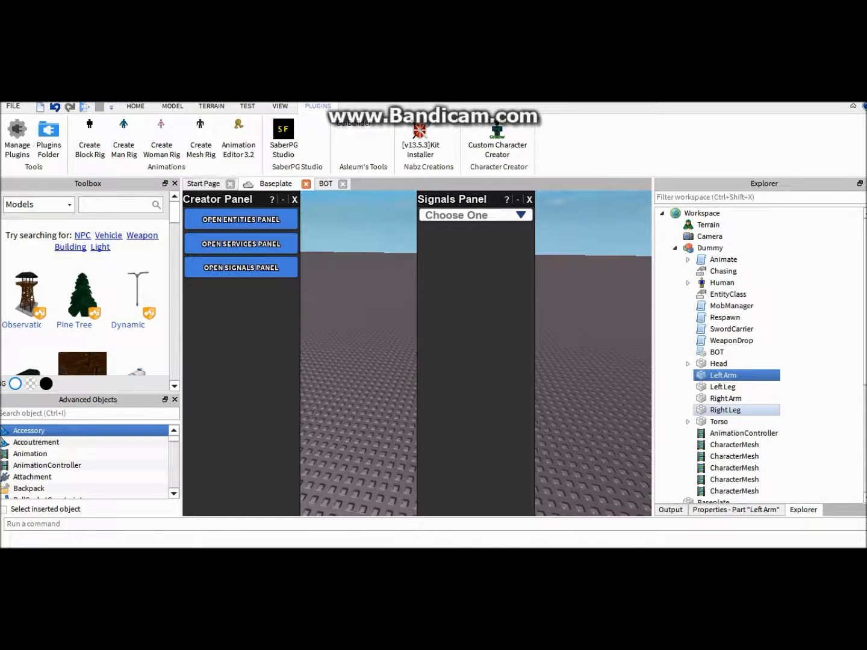
left_click(725, 410)
left_click(726, 398)
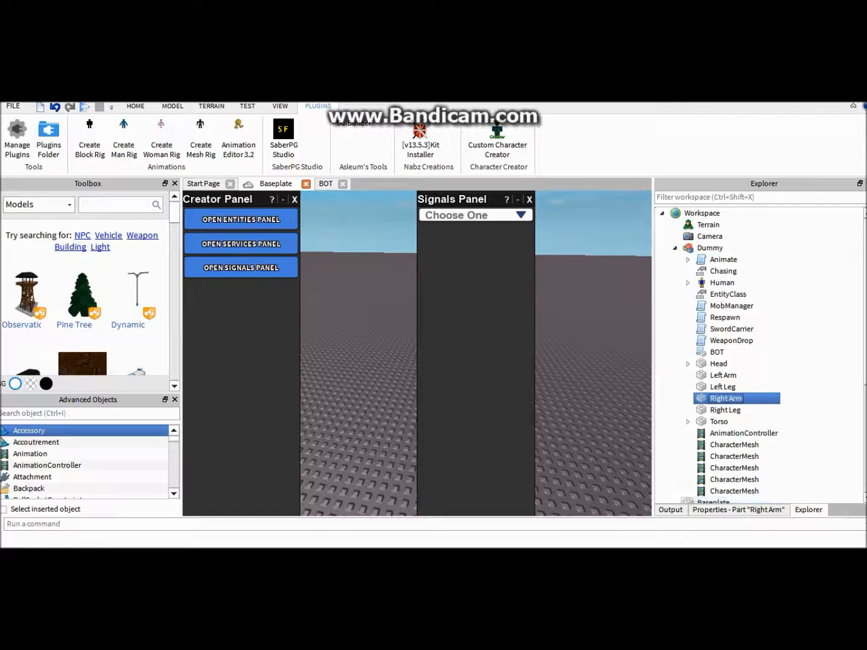
left_click(767, 510)
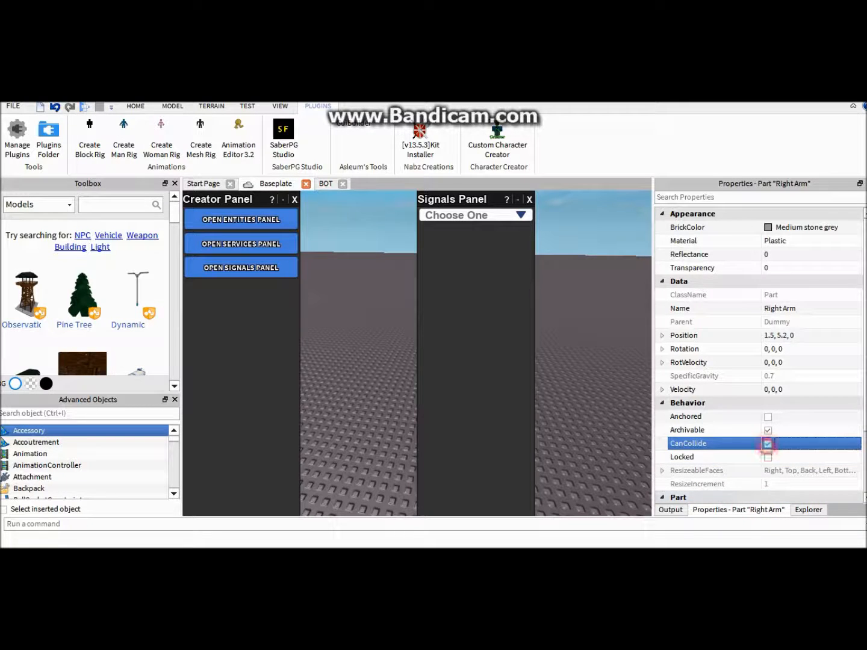
left_click(809, 510)
left_click(726, 409)
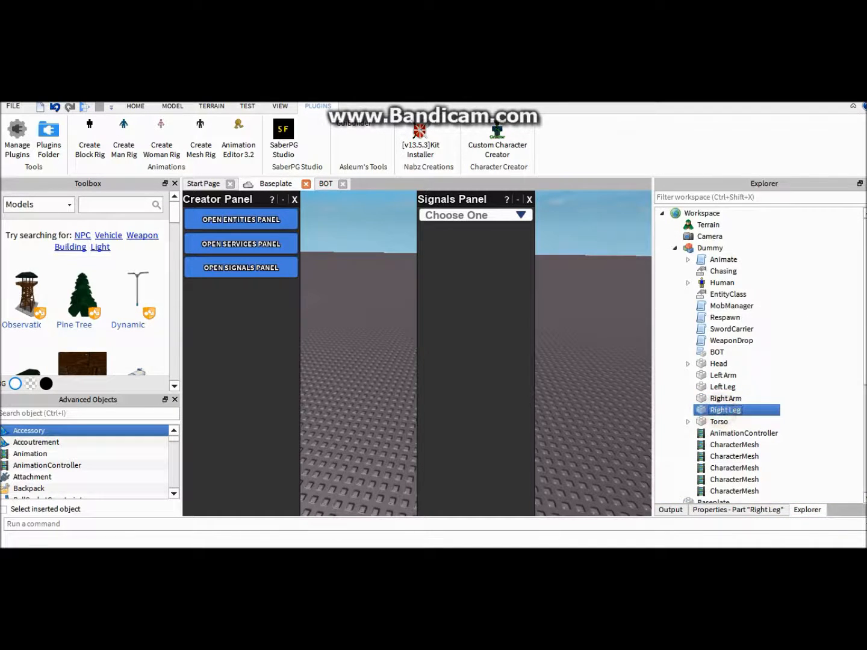
left_click(743, 510)
left_click(766, 445)
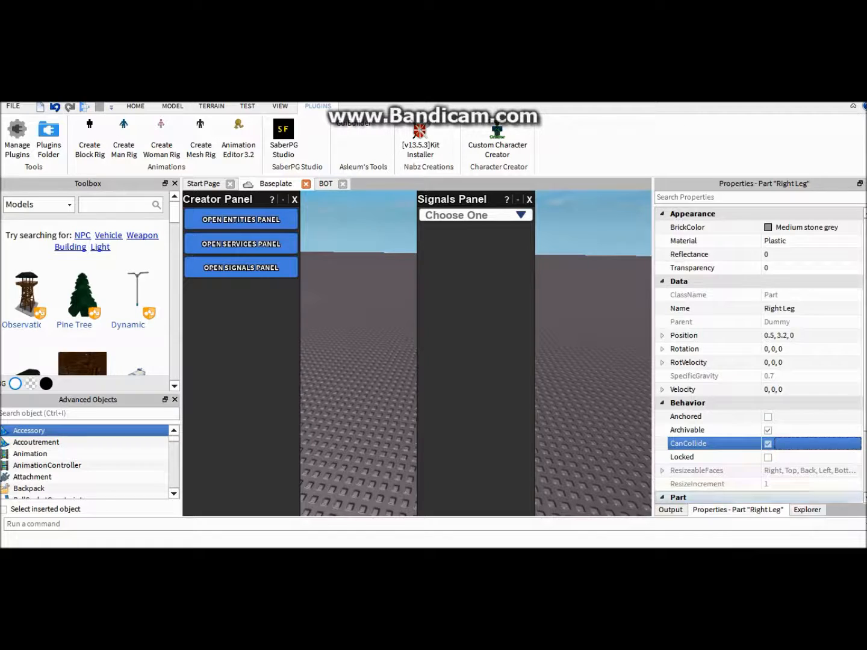
Enable CanCollide on the Dummy's Torso and Head parts
left_click(808, 511)
left_click(716, 420)
left_click(748, 510)
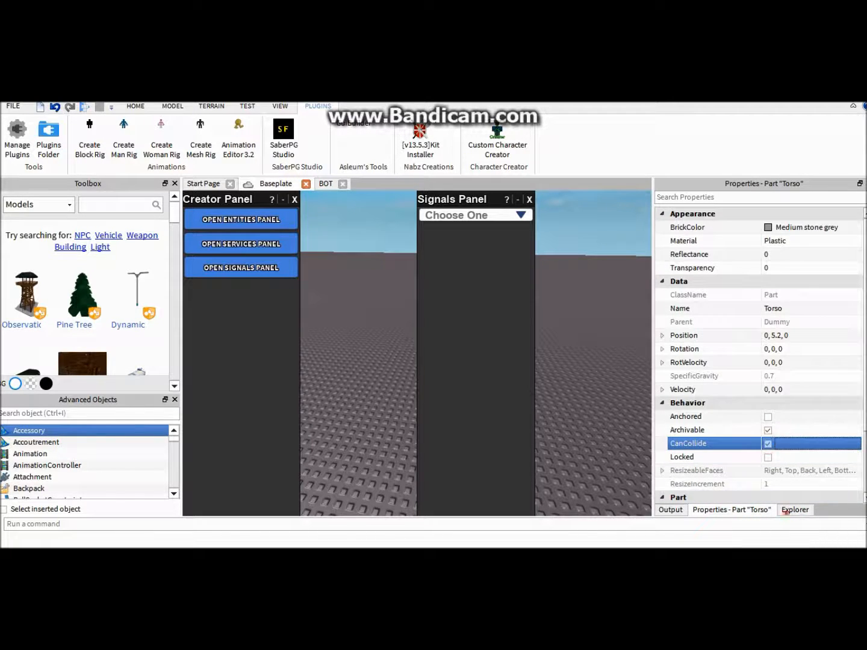
left_click(794, 510)
left_click(719, 363)
left_click(733, 510)
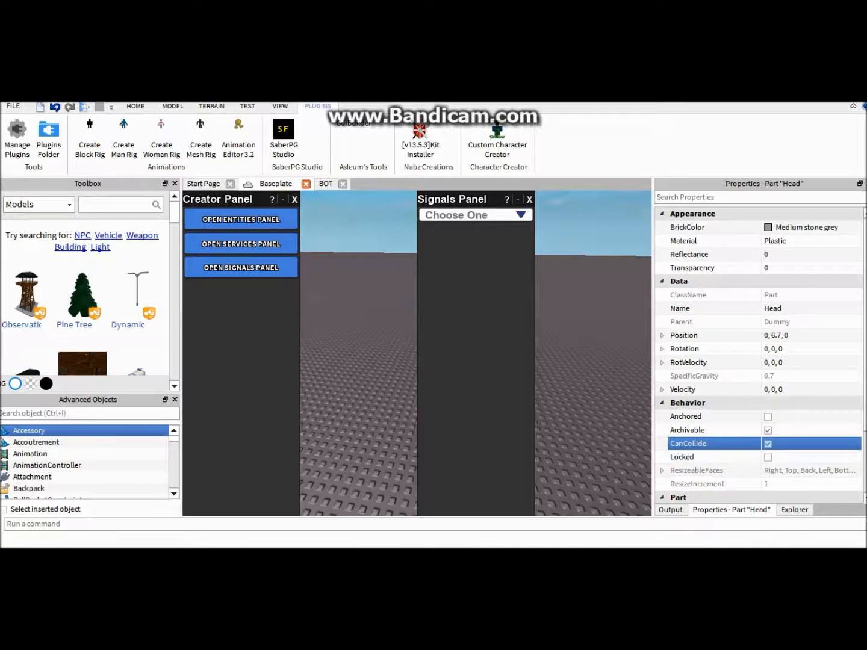
Play-test the place again, moving the character around the mob to check its movement with collidable body parts
key("F5")
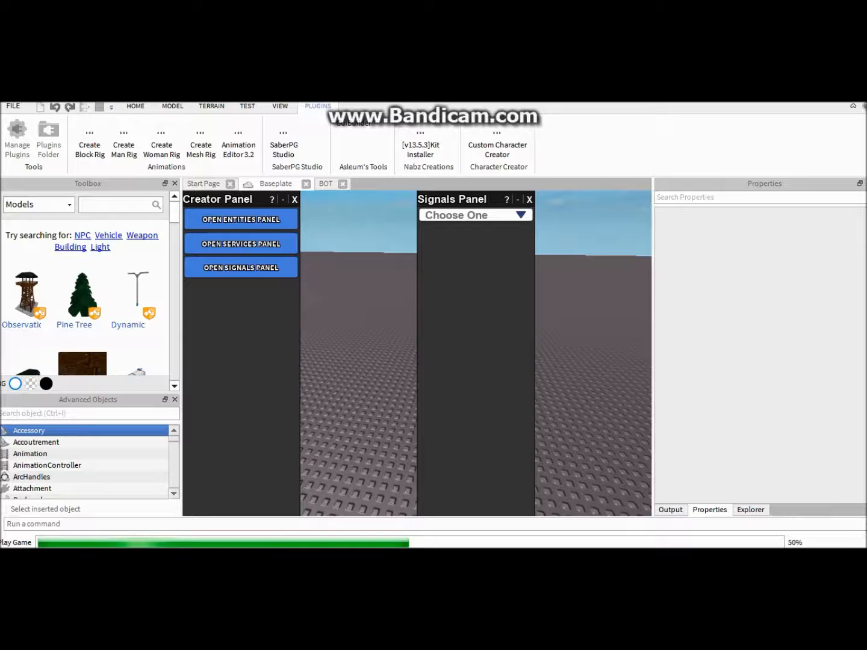
key("s")
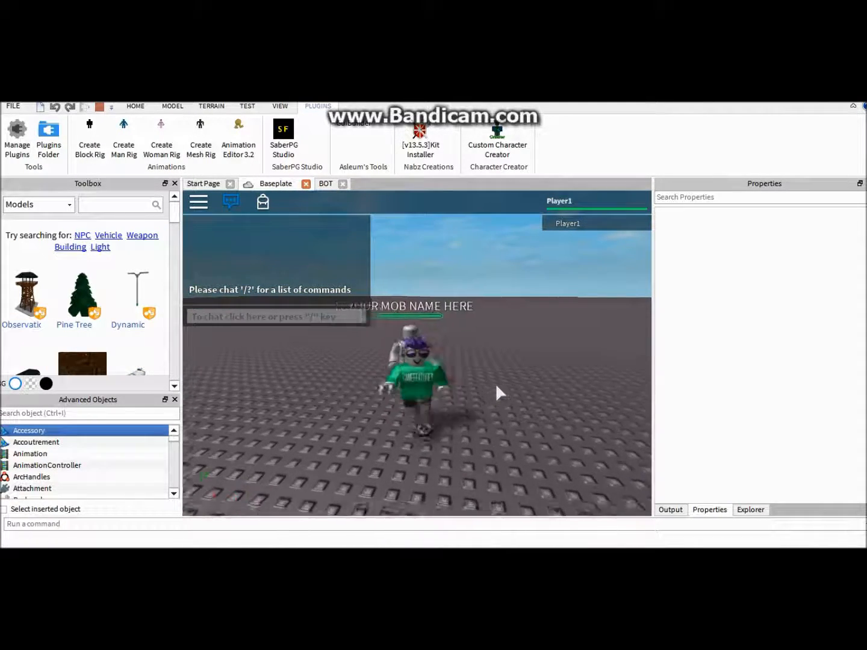
key("w")
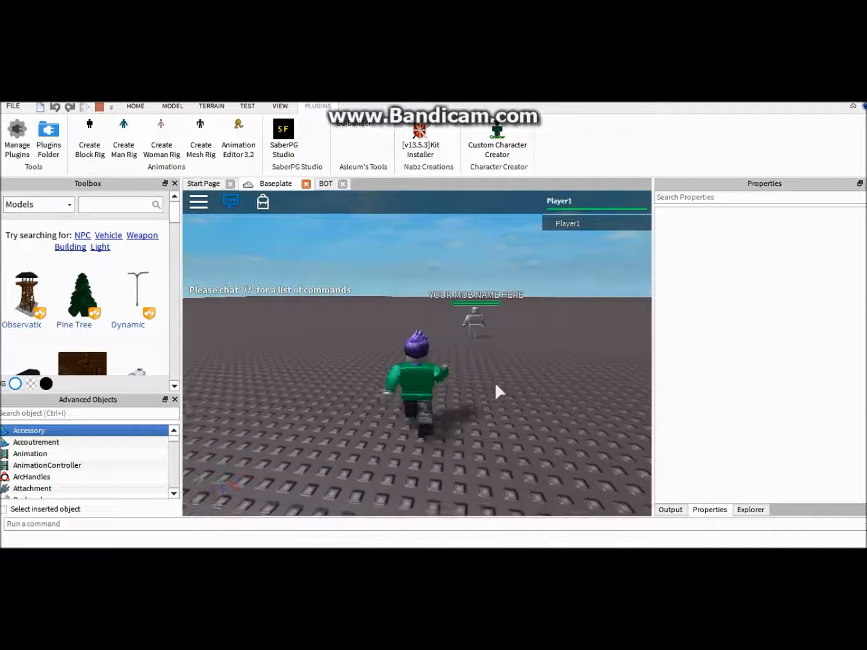
key("s")
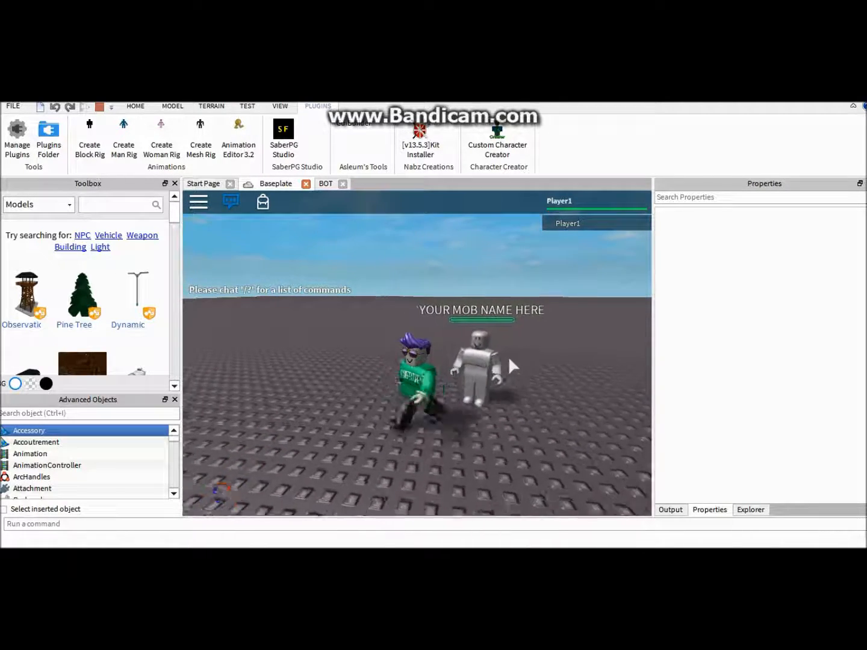
key("w")
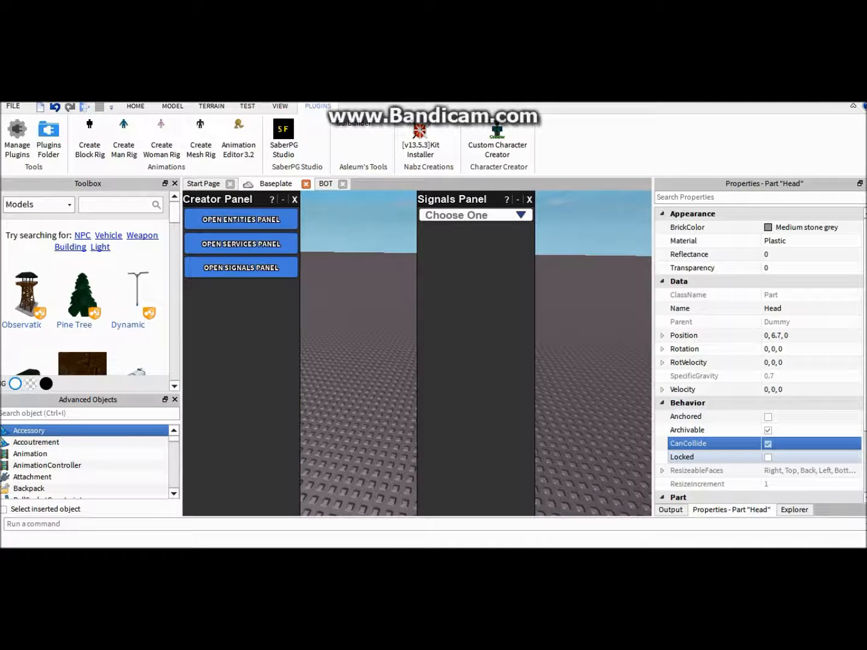
Create a new Man Rig and place it on the baseplate a short distance from the existing Dummy
left_click(795, 509)
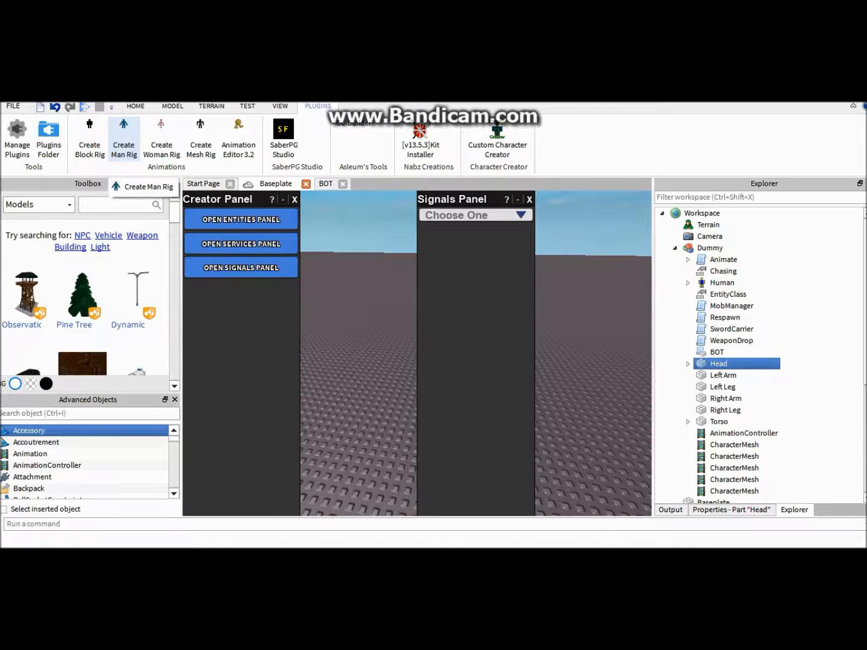
left_click(123, 136)
right_click_drag(389, 328, 415, 332)
left_click_drag(552, 329, 605, 347)
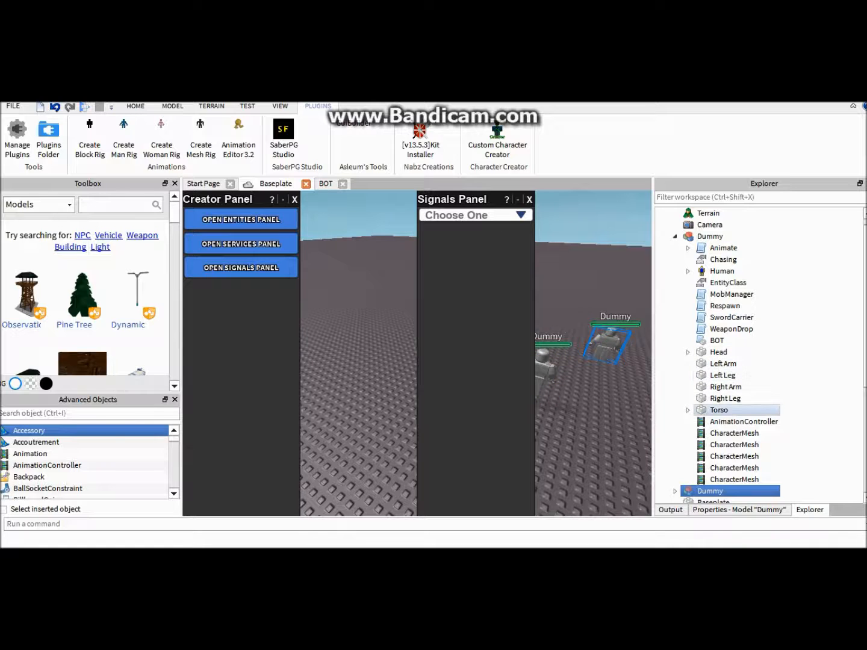
Copy Animate, Chasing, EntityClass, MobManager, Respawn, SwordCarrier, WeaponDrop, BOT and AnimationController from the original Dummy into the new Dummy
left_click(738, 424)
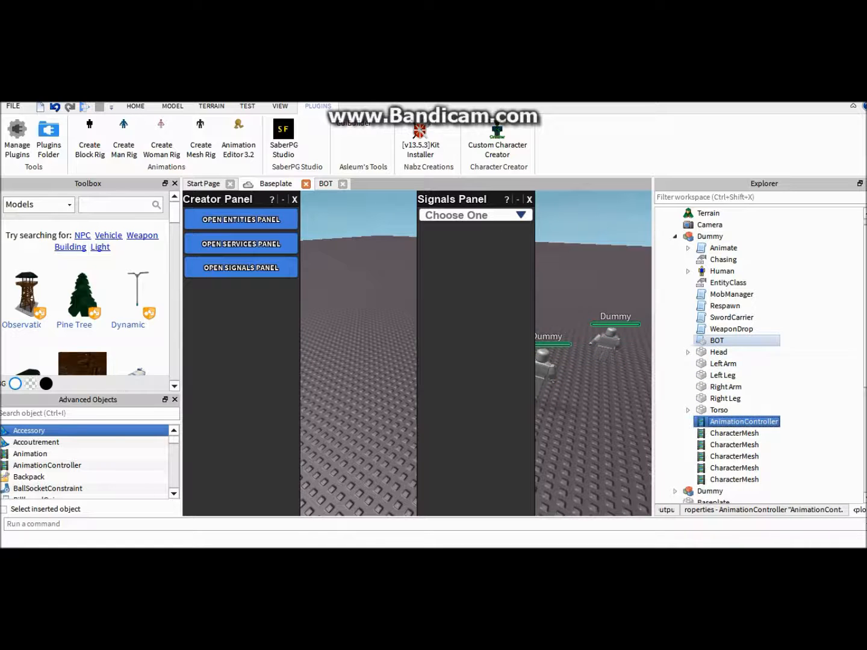
left_click(717, 340, "ctrl")
left_click(730, 329, "ctrl")
left_click(723, 307, "ctrl")
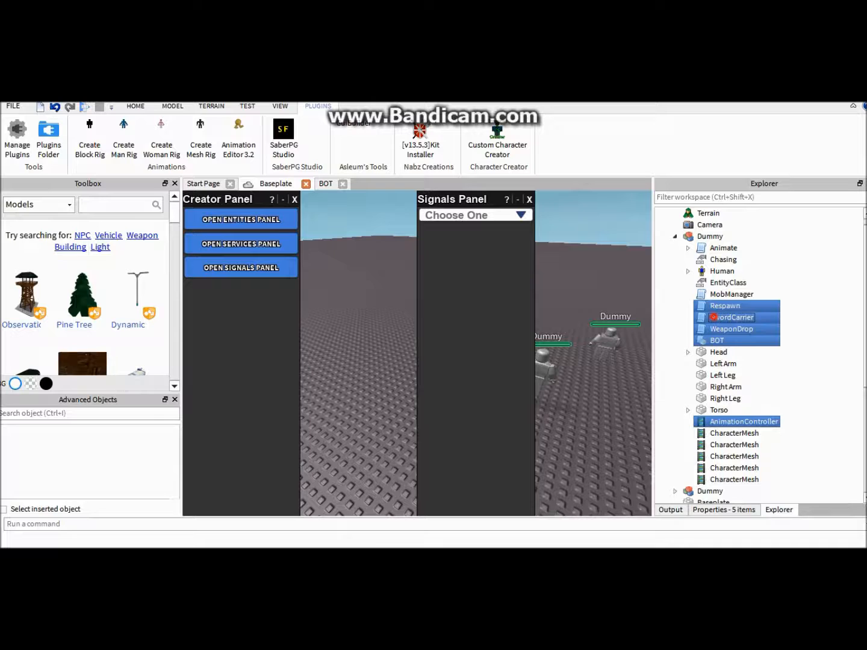
left_click(706, 295, "ctrl")
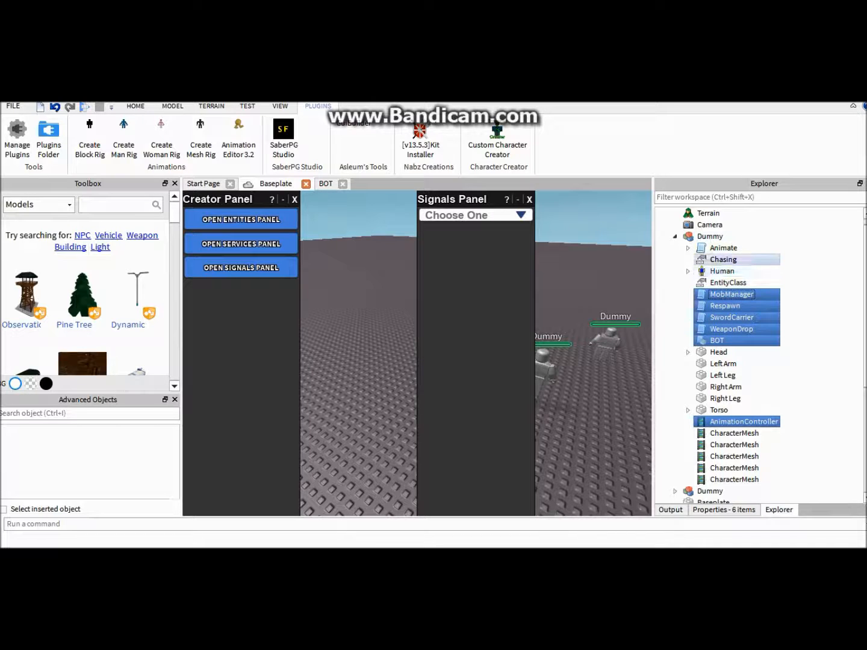
left_click(715, 283, "ctrl")
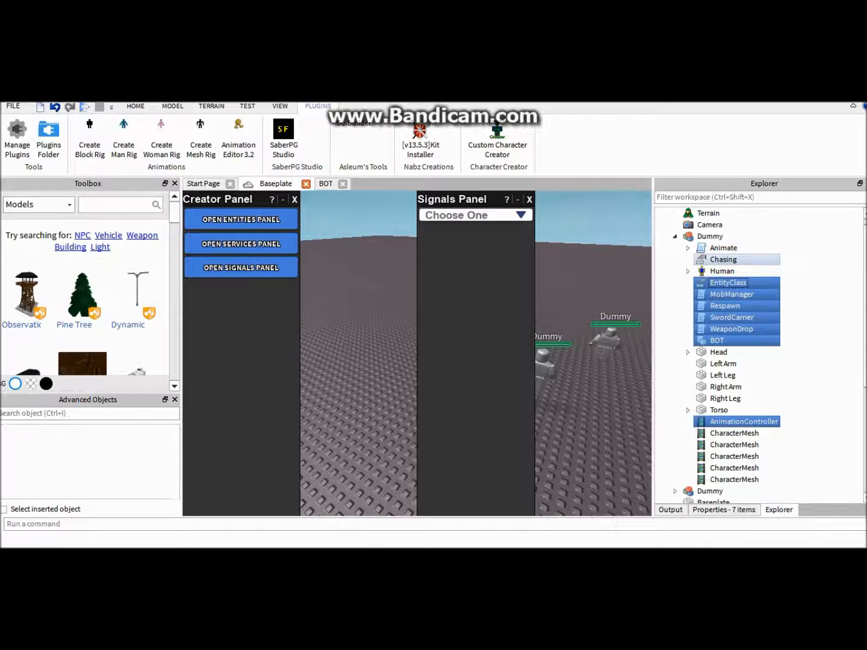
left_click(721, 270, "ctrl")
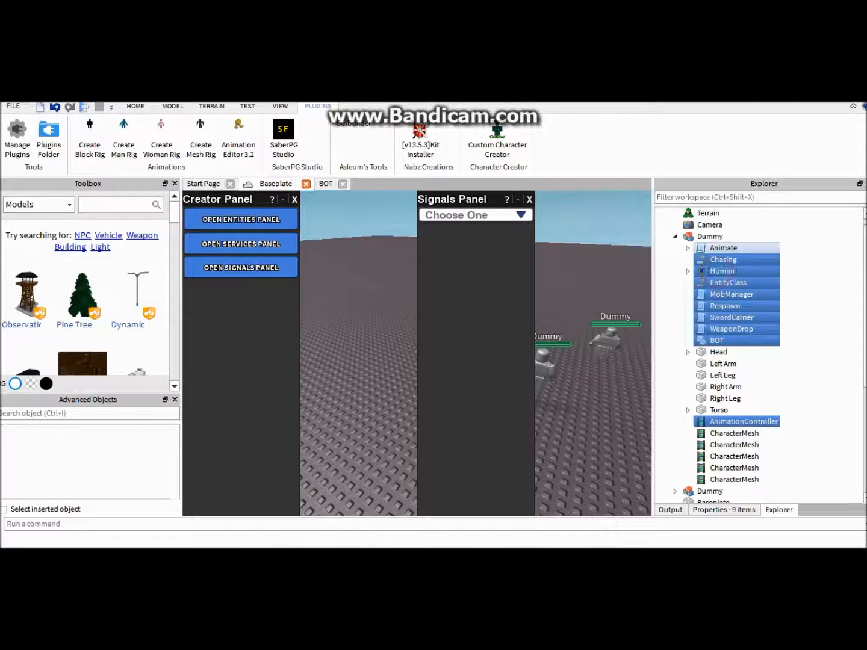
left_click(716, 274, "ctrl")
left_click(715, 262, "ctrl")
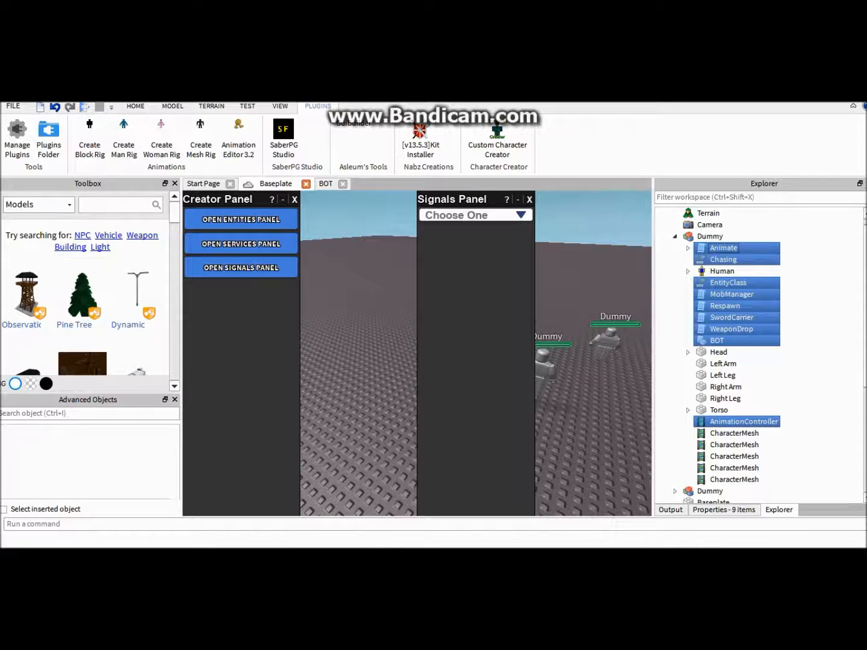
left_click(862, 360)
left_click_drag(864, 354, 865, 408)
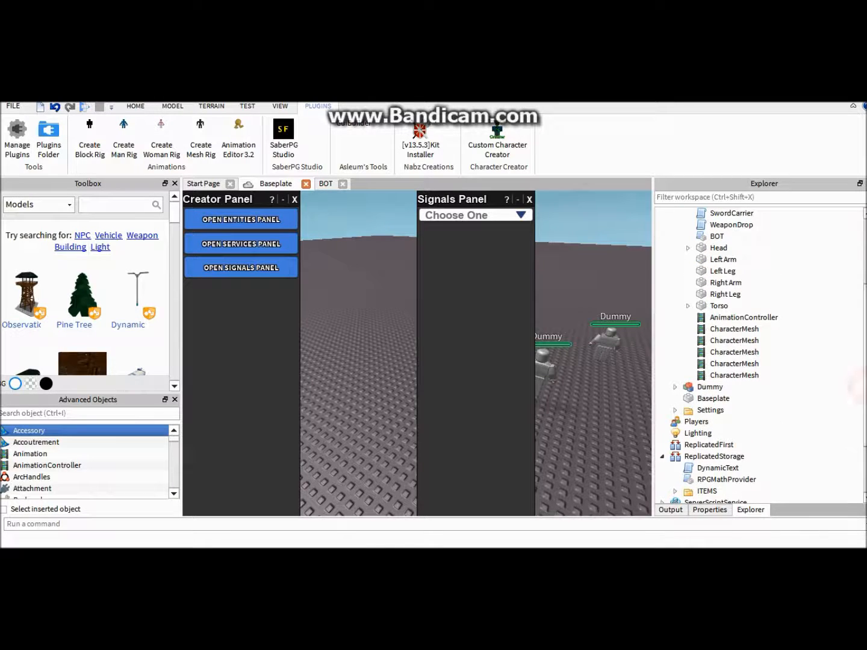
left_click(675, 387)
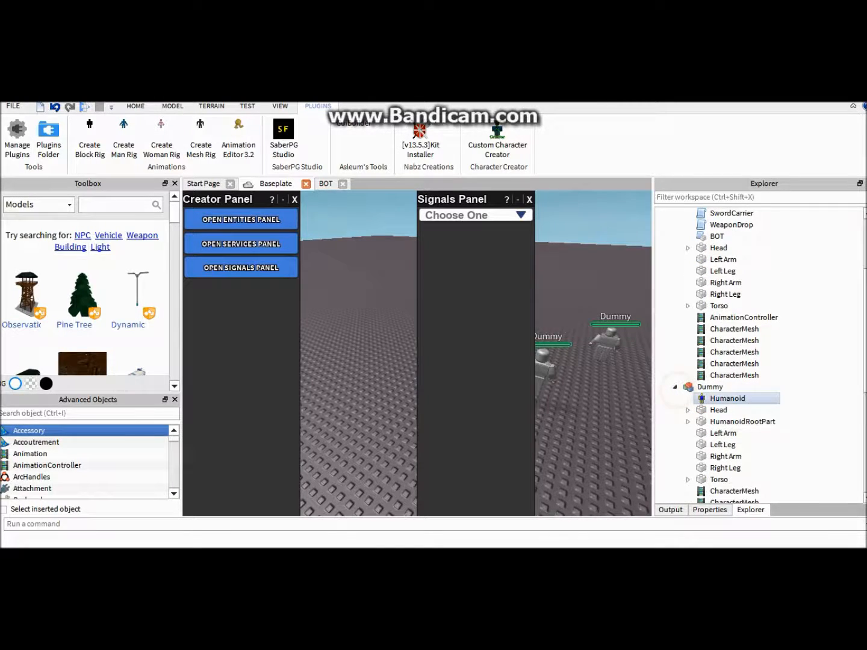
left_click(710, 399)
left_click(709, 388)
key("ctrl+shift+v")
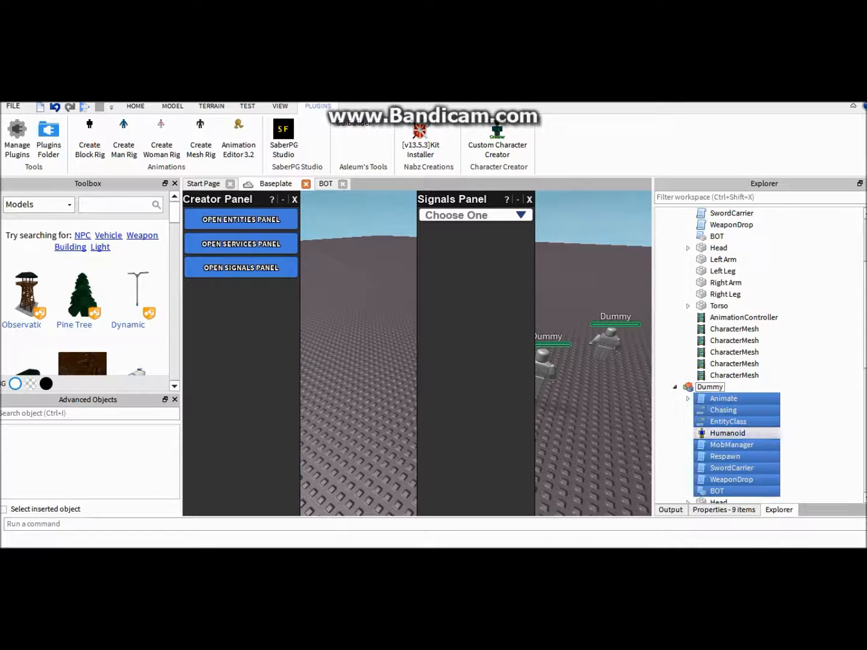
Rename the new Dummy's Humanoid object to Human
left_click(717, 434)
left_click(712, 510)
left_click(793, 295)
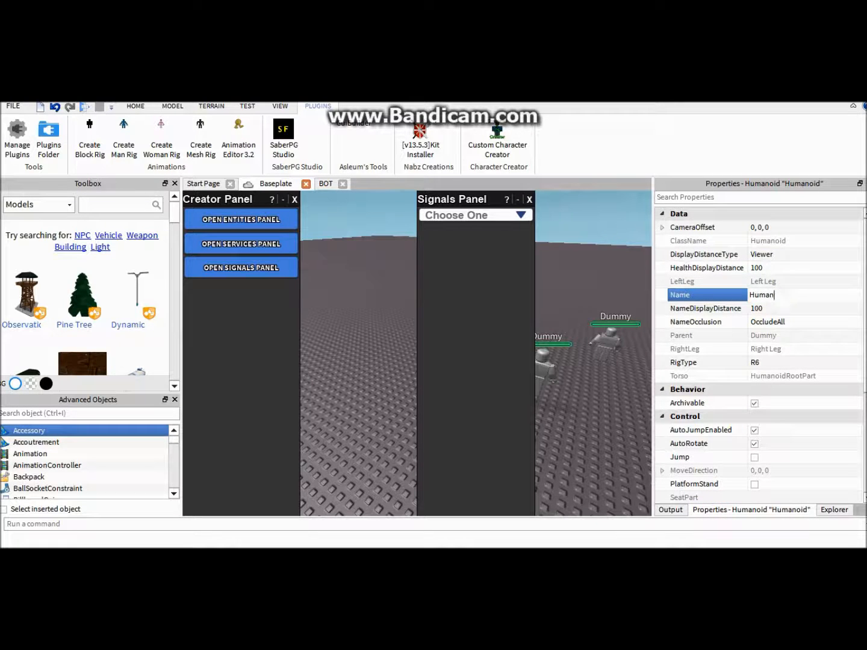
key("BackSpace")
key("Return")
left_click(834, 510)
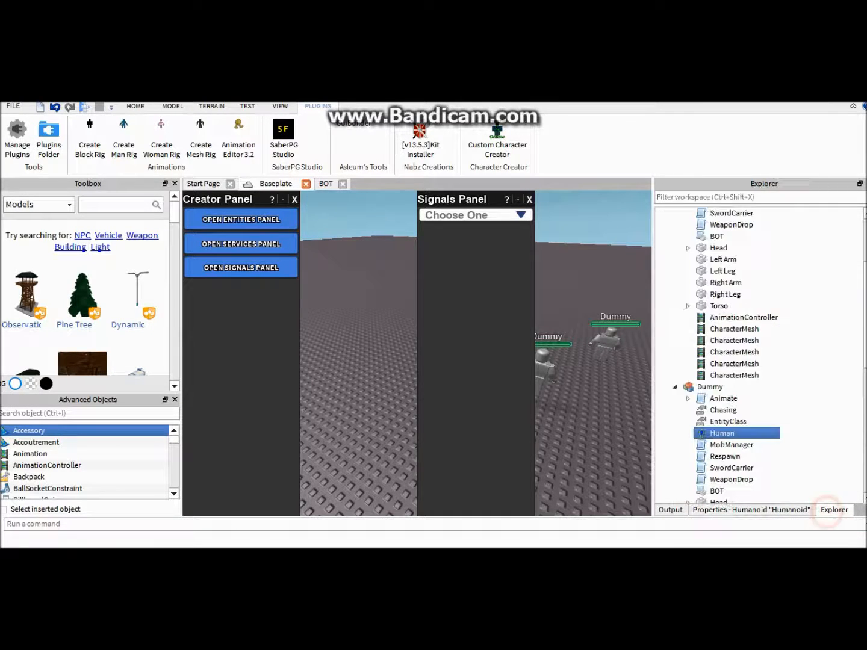
Move the Mana value from the original Dummy's Human into the new Dummy's Human
scroll(741, 362, "up", 2)
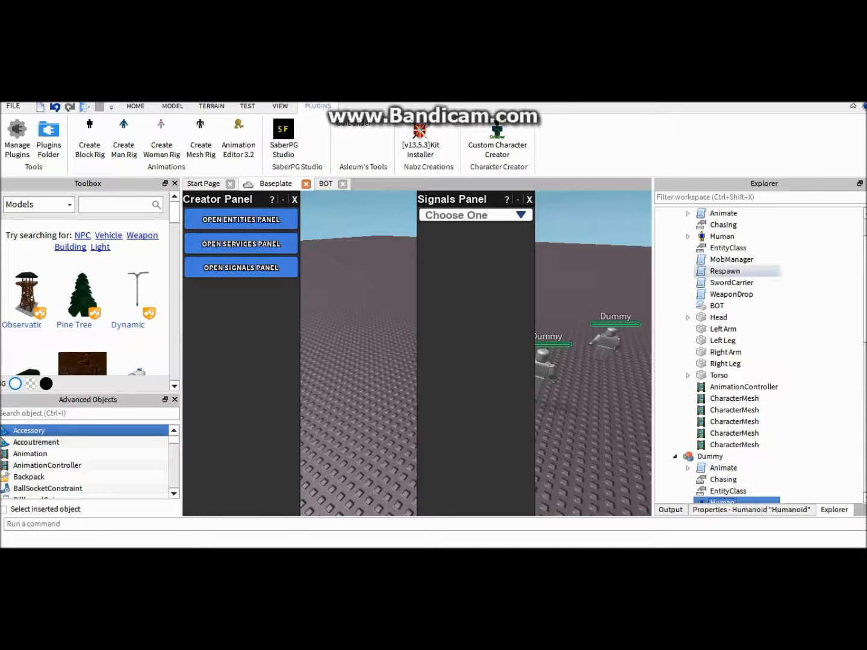
left_click(687, 236)
left_click(711, 248)
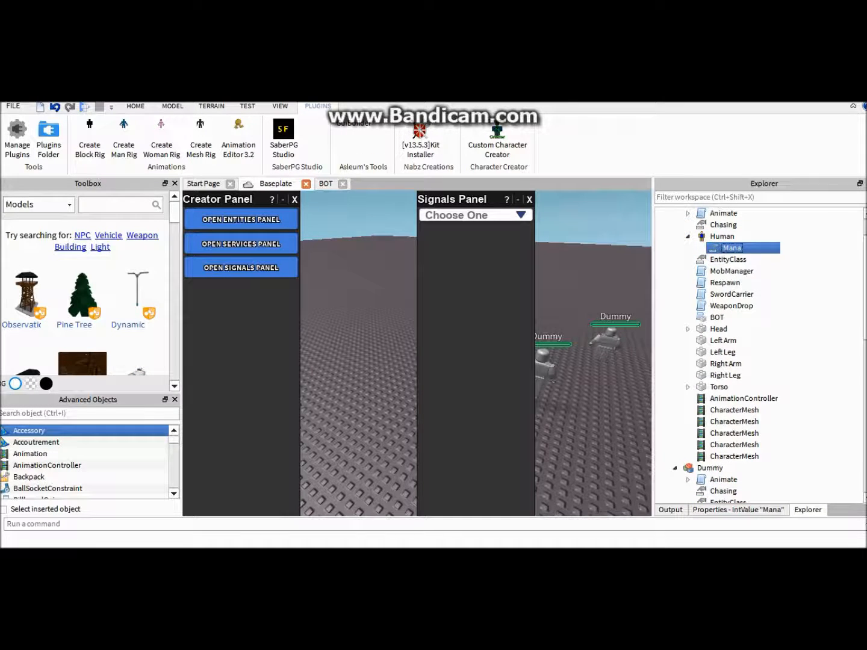
key("Delete")
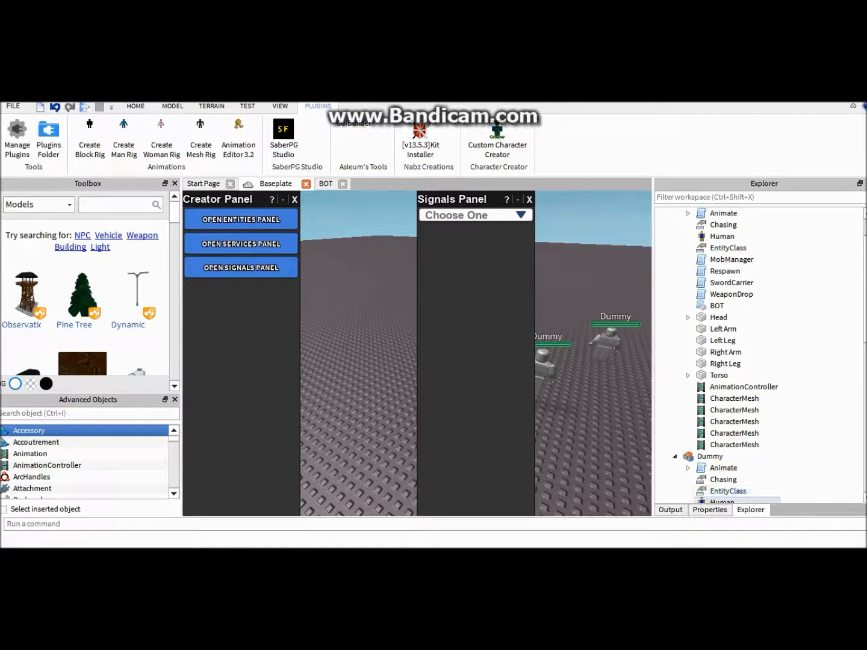
left_click(729, 501)
key("ctrl+shift+v")
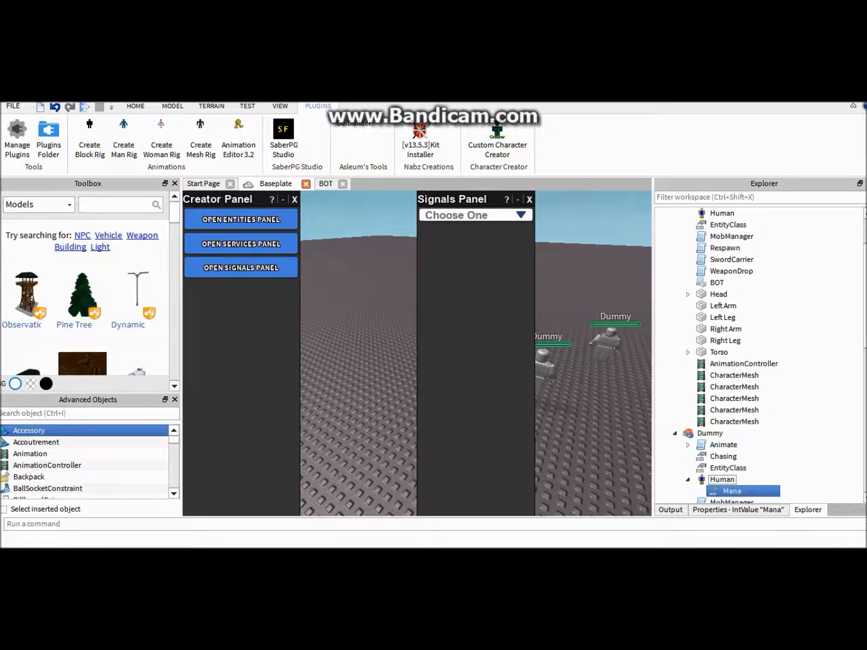
Delete the original Dummy from the Workspace, keeping only the new rig
scroll(740, 361, "up", 6)
left_click(707, 236)
left_click(710, 246)
key("Delete")
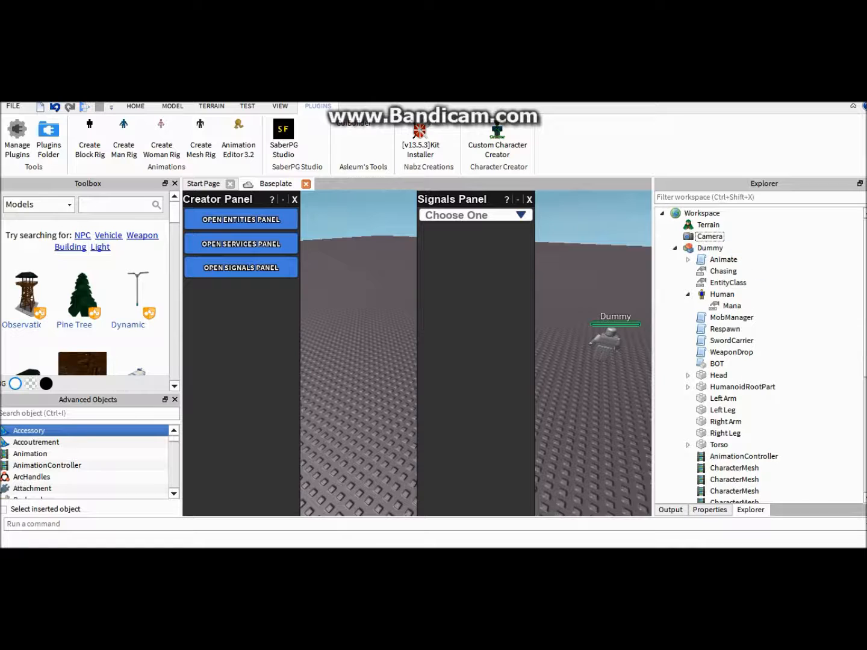
Play-test the place, walk the character up to the new mob, and stop the test
left_click_drag(864, 307, 864, 320)
key("F5")
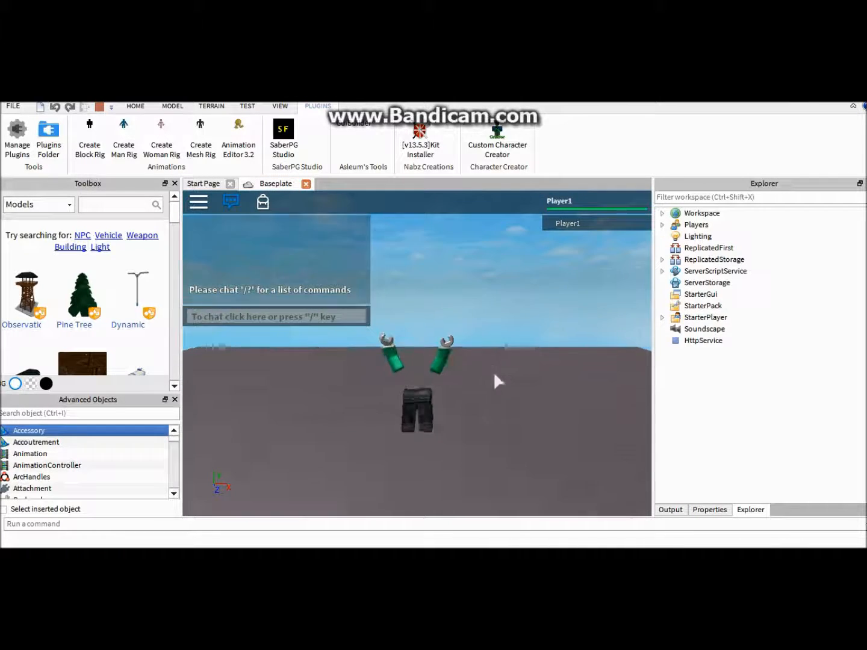
key("a")
right_click_drag(487, 373, 487, 373)
key("w")
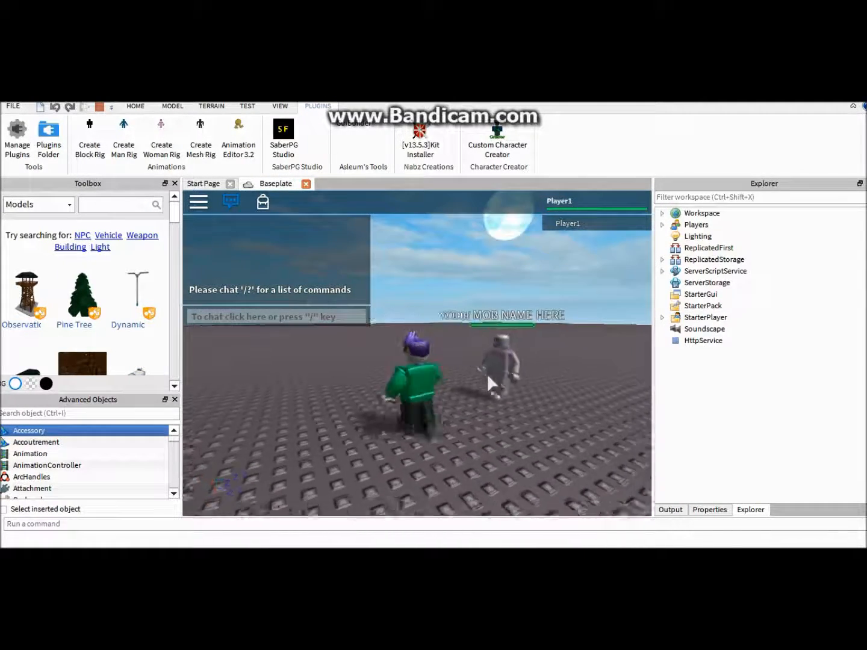
key("shift+F5")
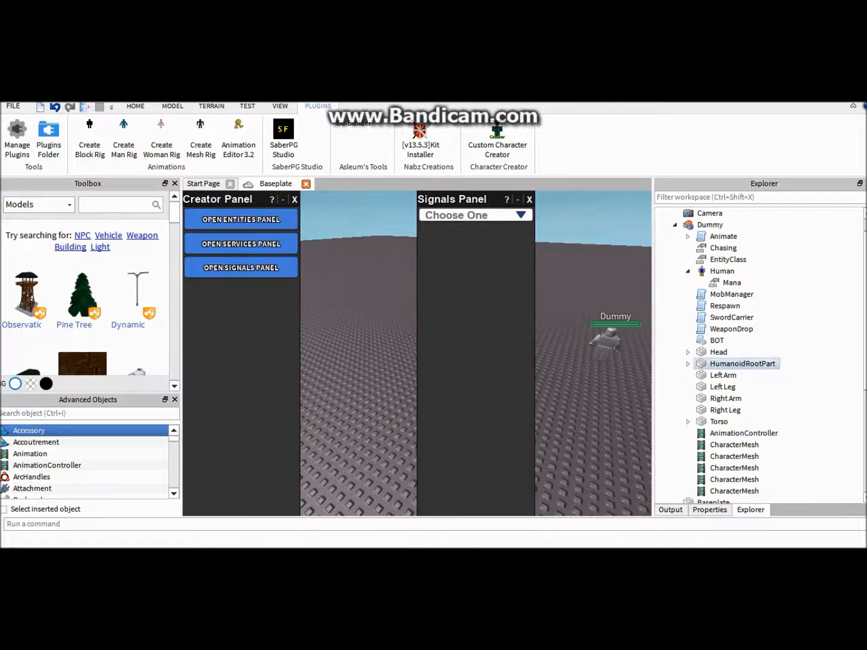
Enable CanCollide on the new Dummy's Head, Torso, arms and legs together, leaving out the HumanoidRootPart
left_click(713, 354)
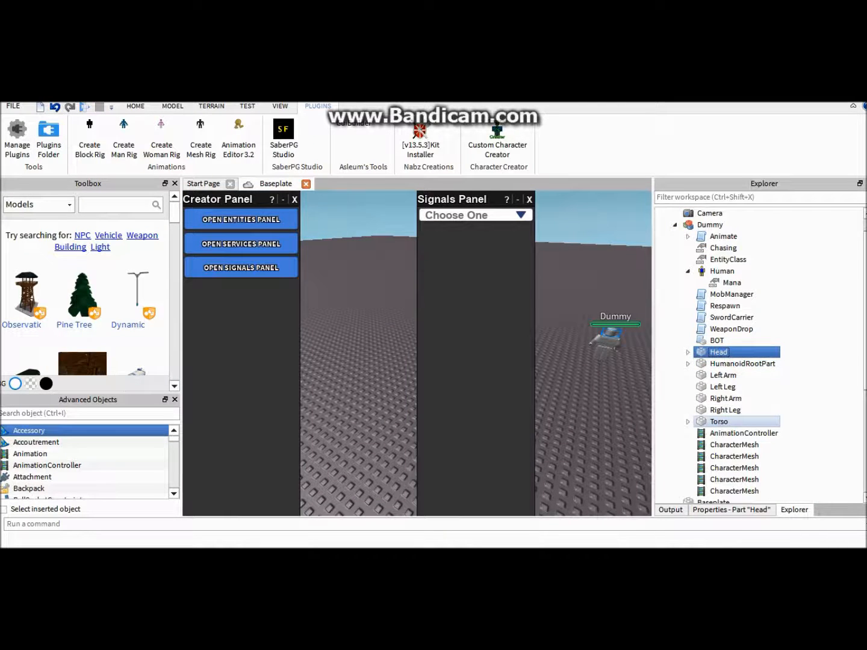
left_click(719, 421, "shift")
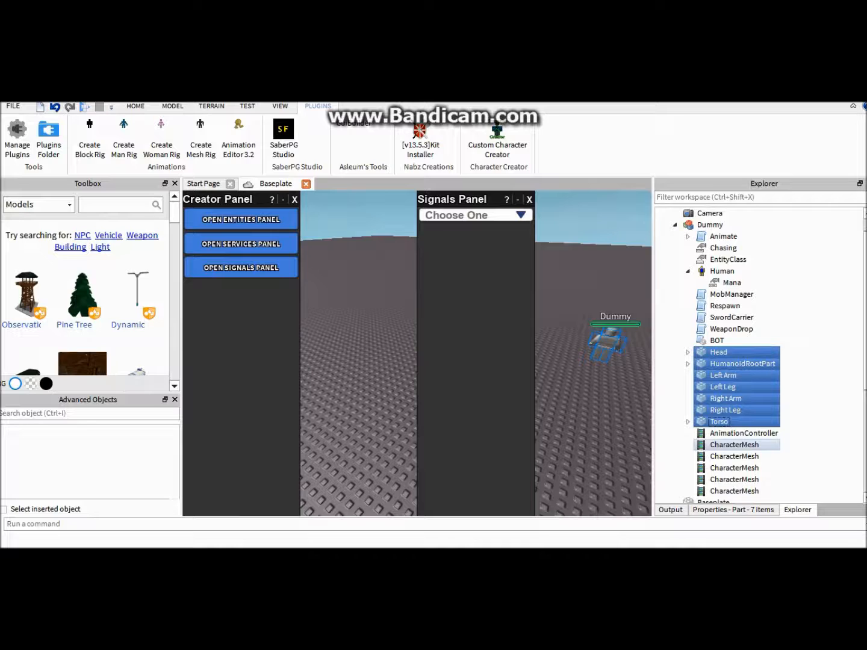
left_click(711, 374, "ctrl")
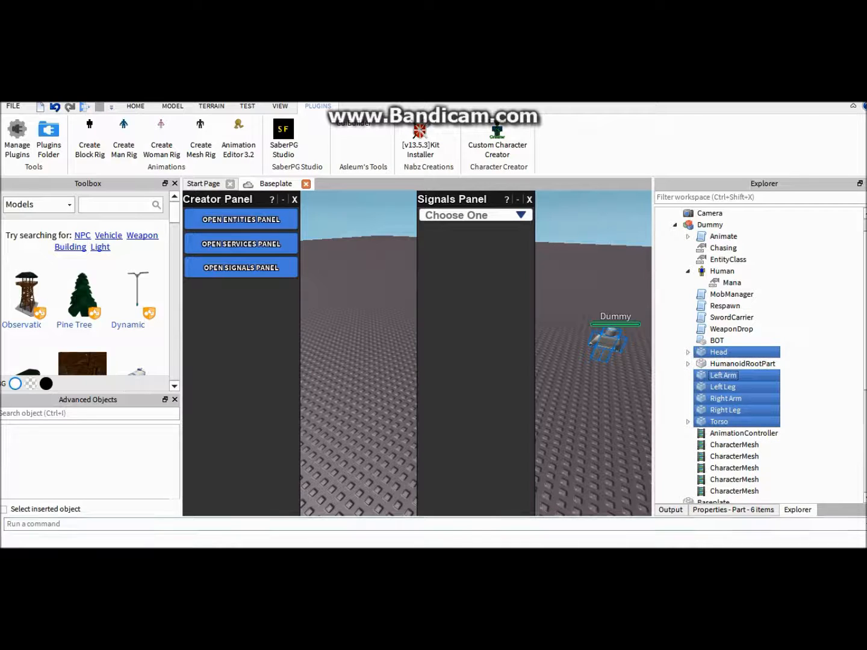
left_click(733, 509)
left_click(768, 443)
left_click(768, 444)
Play-test the place with collidable body parts, moving the character around the mob to check its behaviour
key("F5")
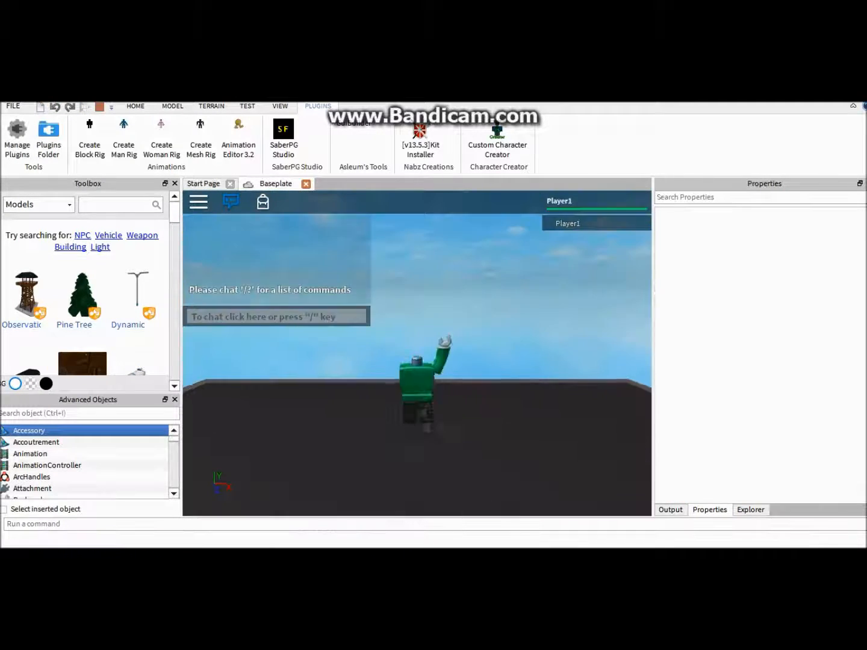
left_click(587, 392)
key("a")
key("w")
key("w")
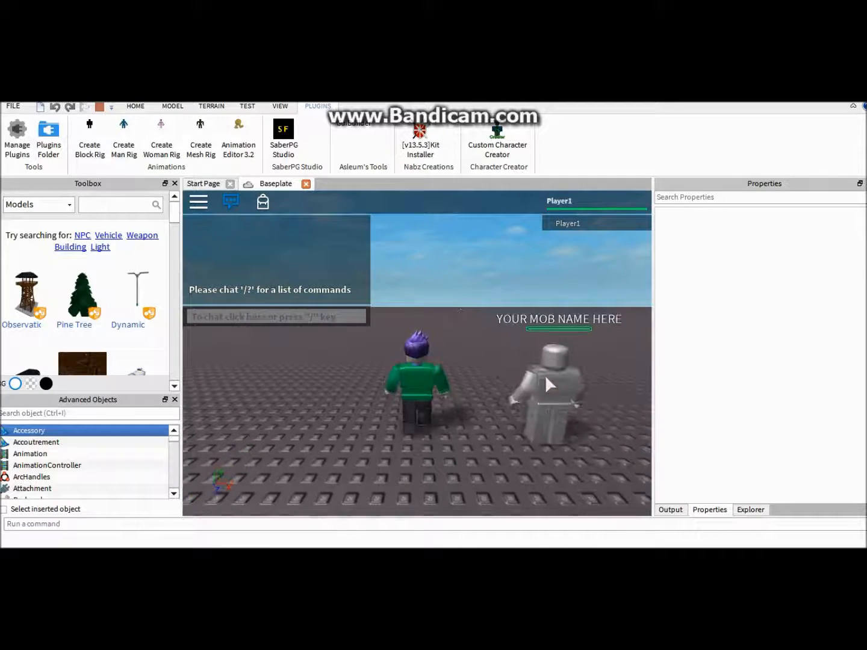
key("d")
key("w")
right_click_drag(546, 377, 547, 377)
key("s")
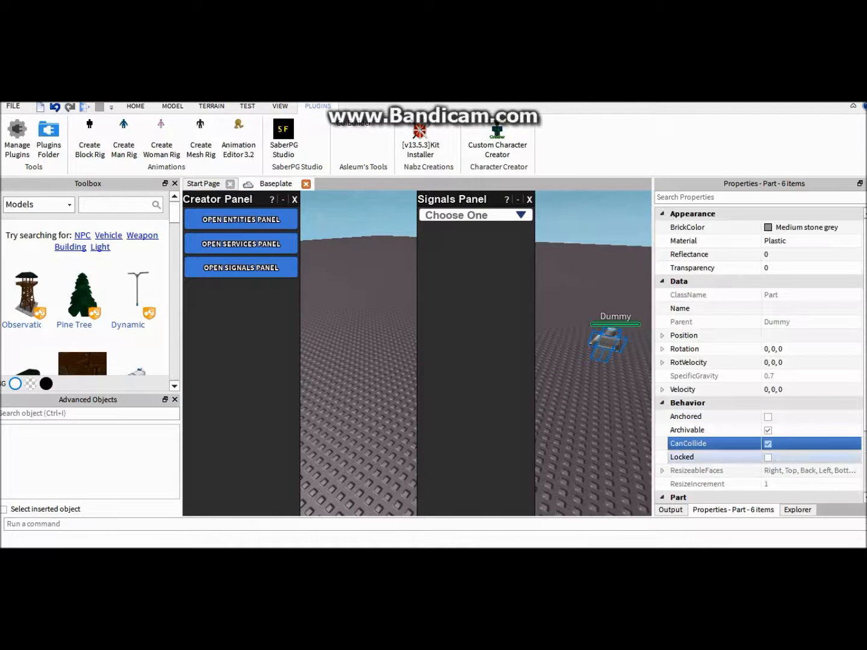
Turn off Anchored on the new Dummy's HumanoidRootPart
left_click(794, 510)
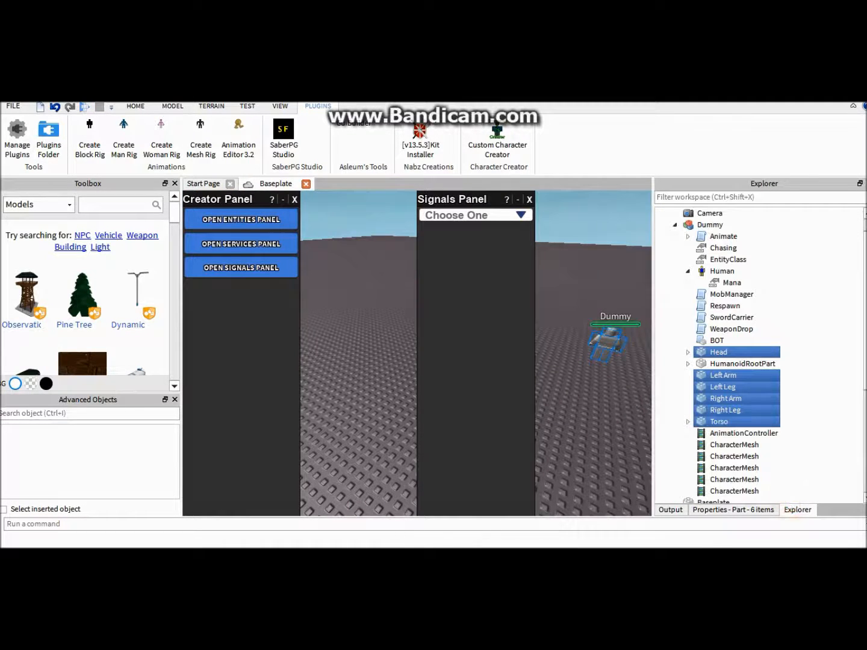
left_click(726, 353)
left_click(734, 363)
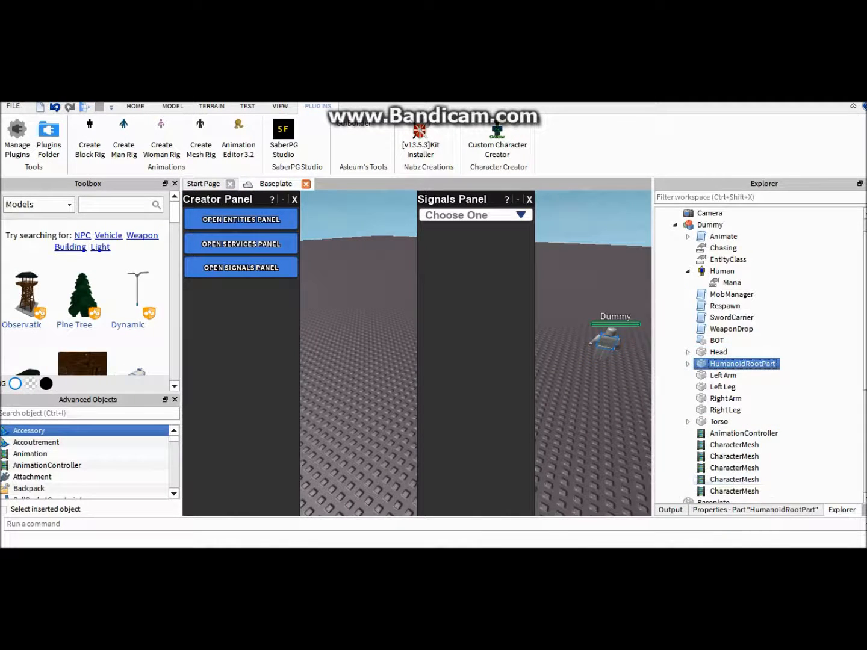
left_click(759, 507)
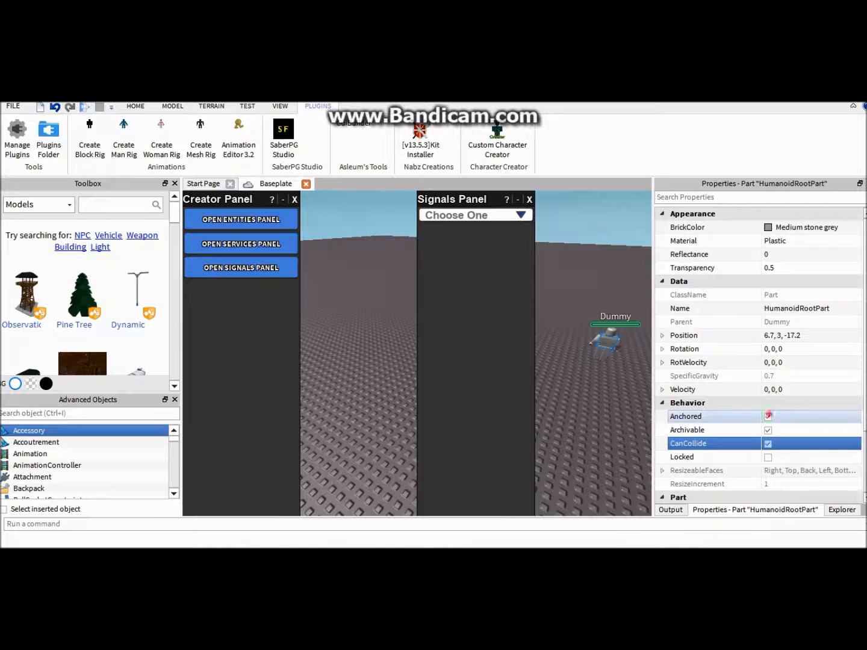
left_click(767, 416)
Play-test the place with the unanchored mob, moving the character around it and dismissing the recorder's registration dialog
key("F5")
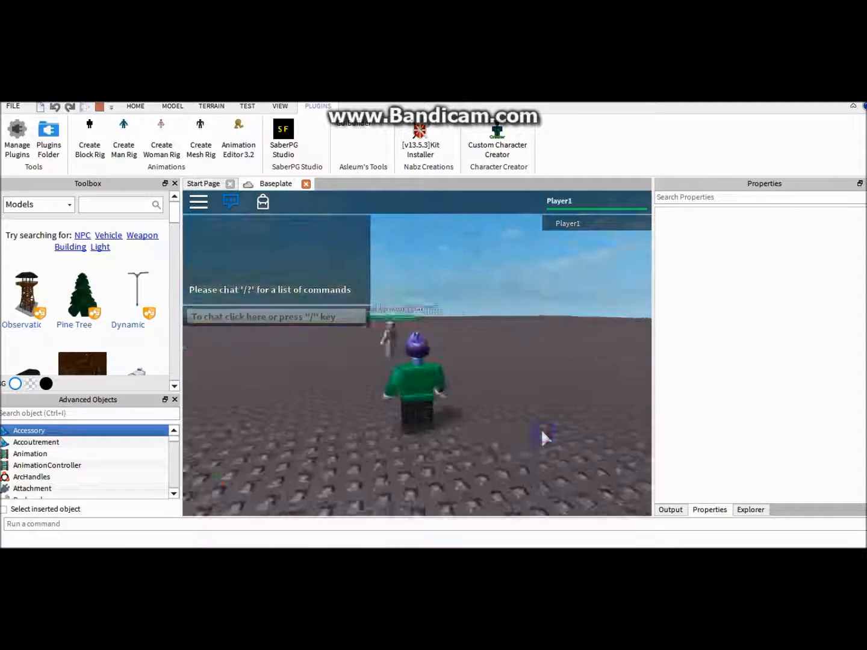
key("s")
key("d")
key("d")
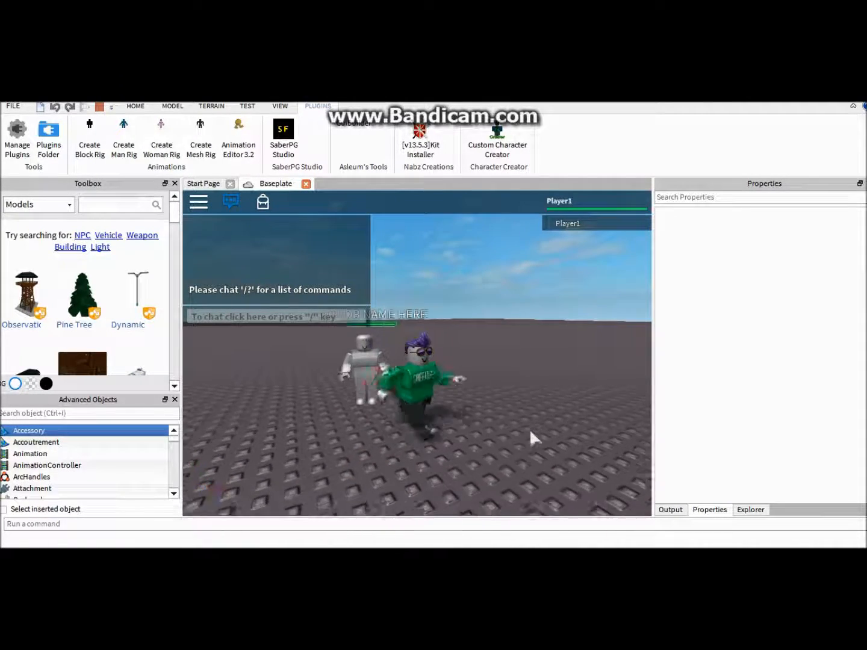
left_click(497, 362)
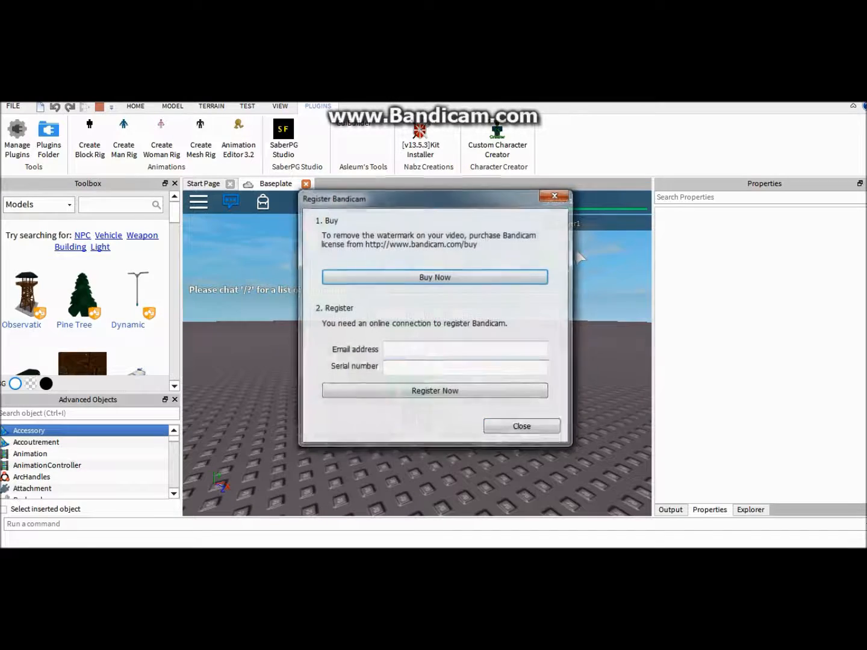
left_click(519, 431)
key("a")
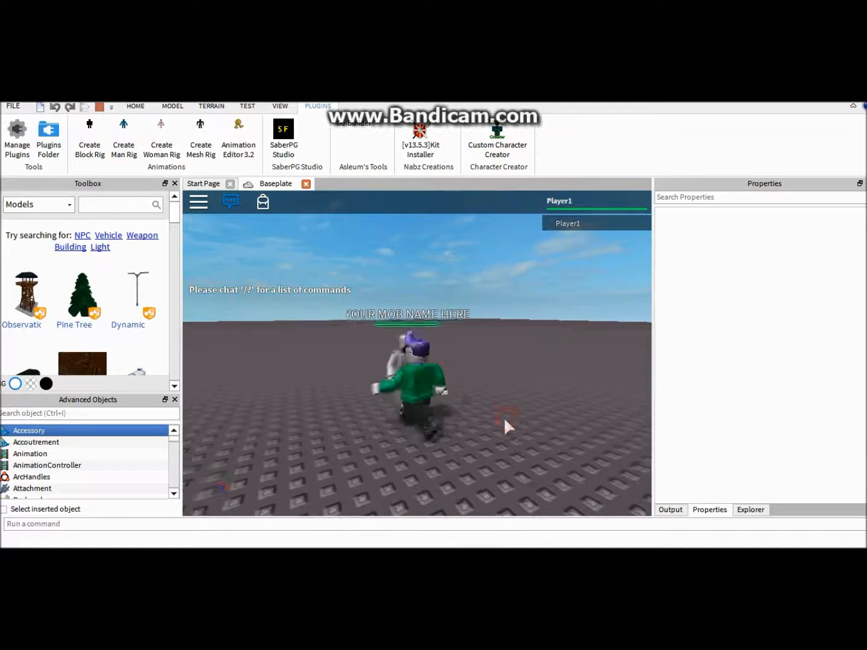
key("s")
key("d")
key("w")
key("s")
key("w")
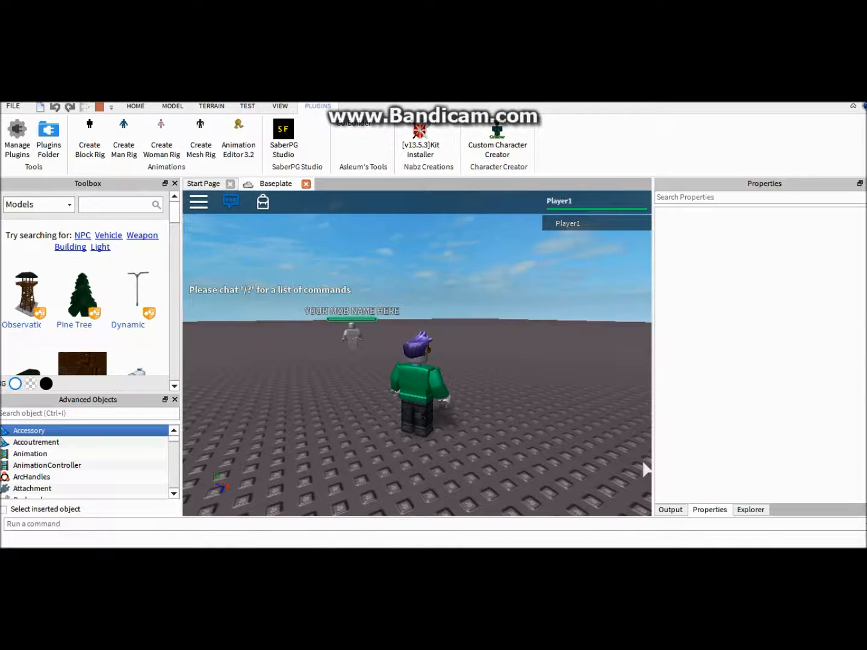
Expand the running mob's model in the Workspace to examine its components during the play test
left_click(750, 510)
left_click(663, 214)
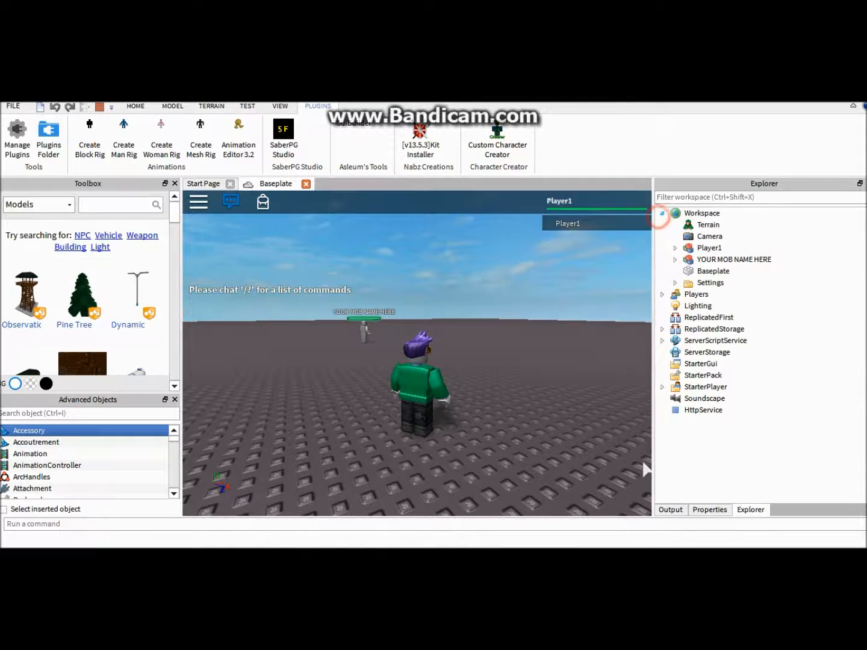
left_click(675, 260)
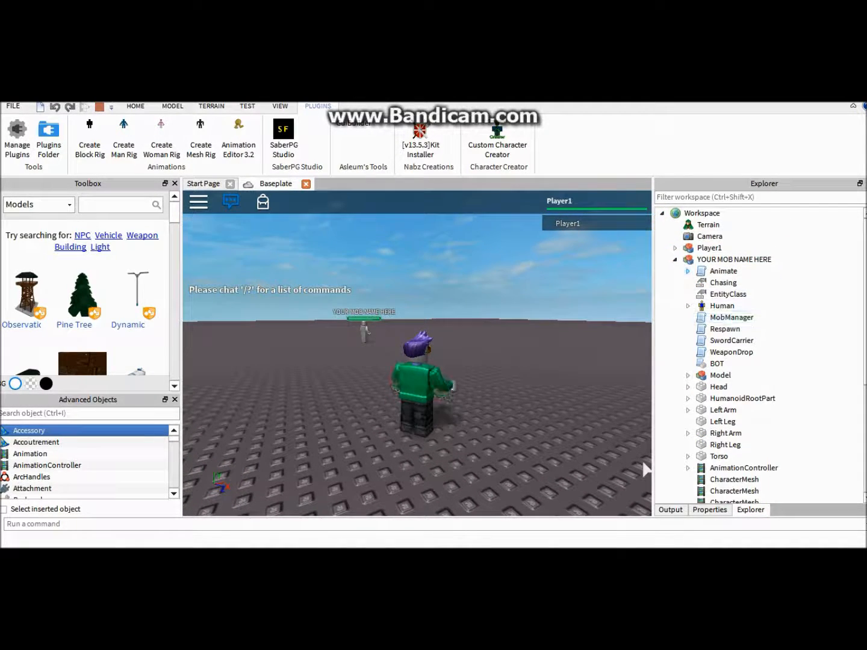
Expand the running mob's Animate script, and review the play test's script errors in the output log
left_click(688, 271)
left_click(702, 272)
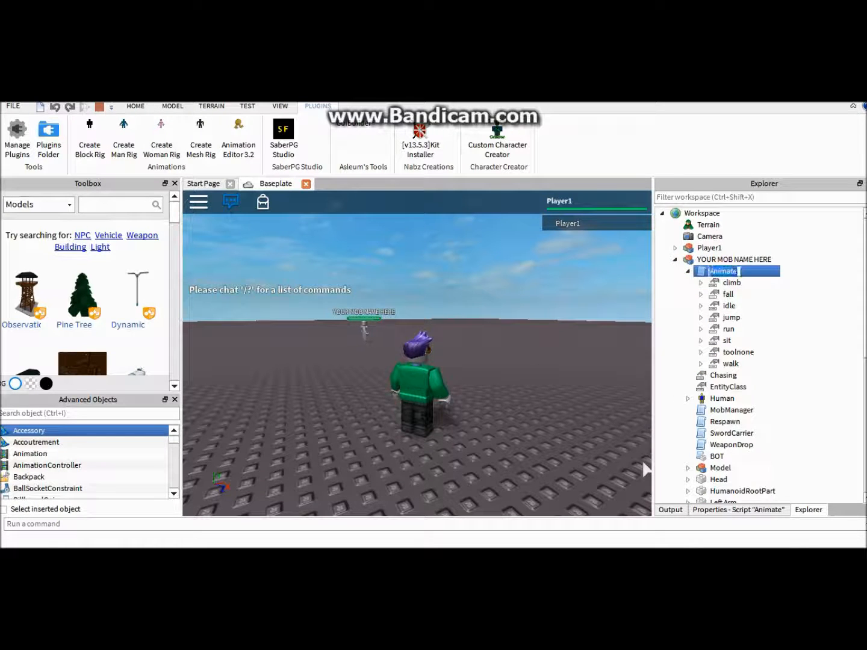
left_click(671, 510)
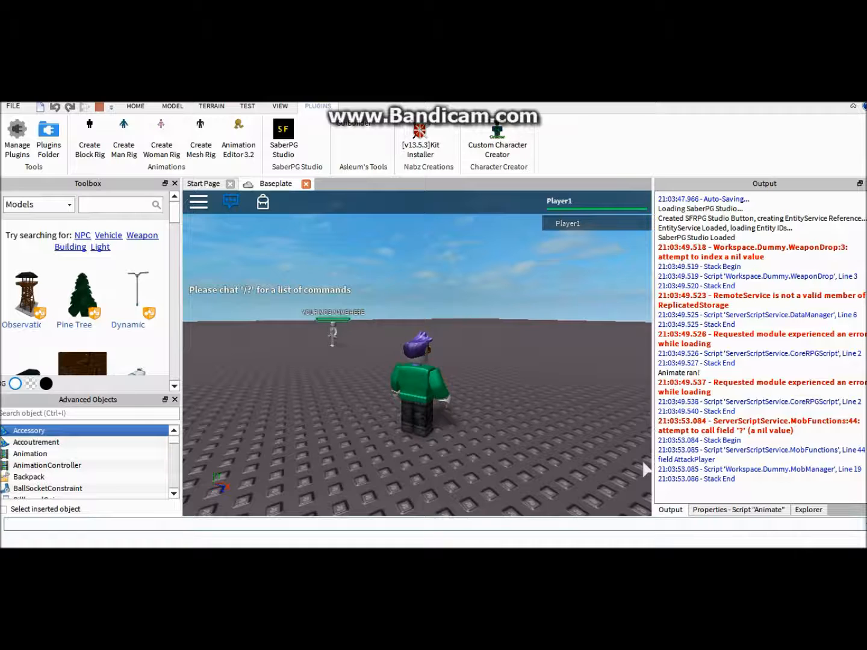
left_click(746, 315)
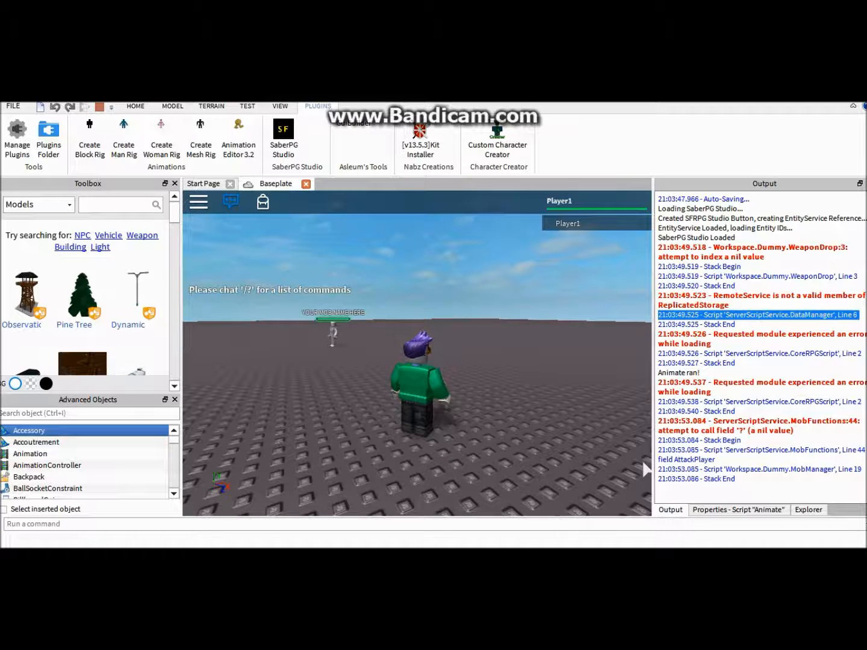
left_click(759, 468)
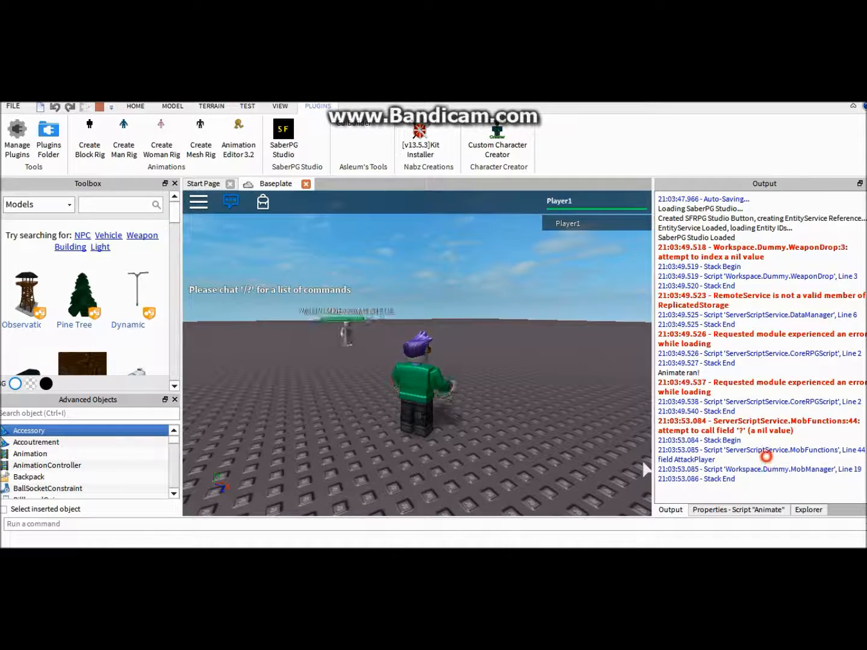
left_click(765, 455)
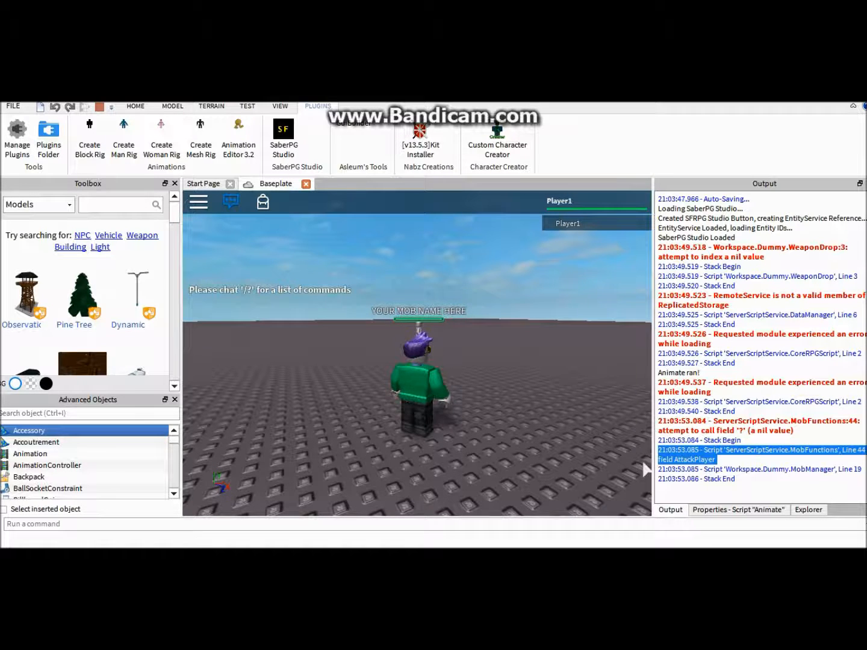
left_click(740, 275)
double_click(741, 276)
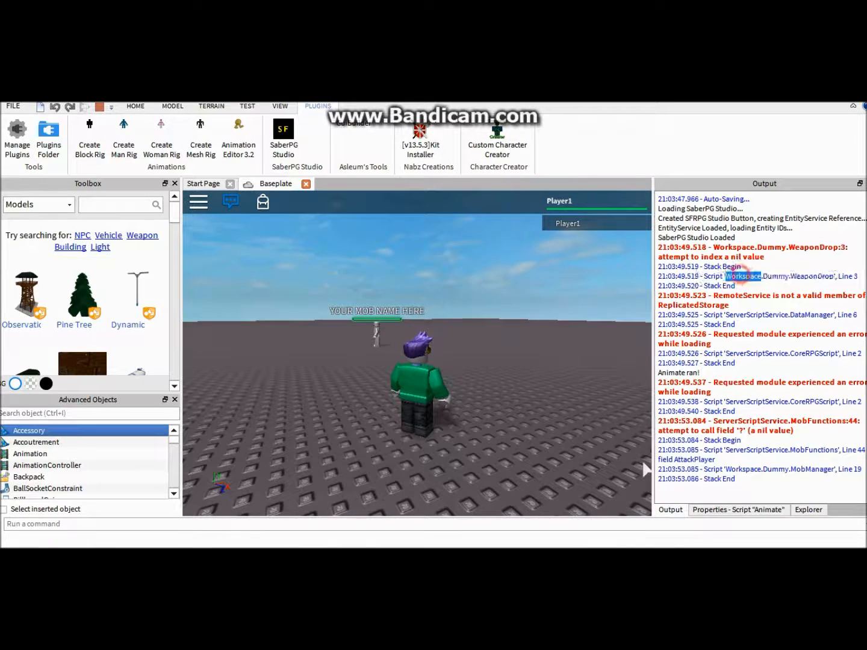
left_click(734, 324)
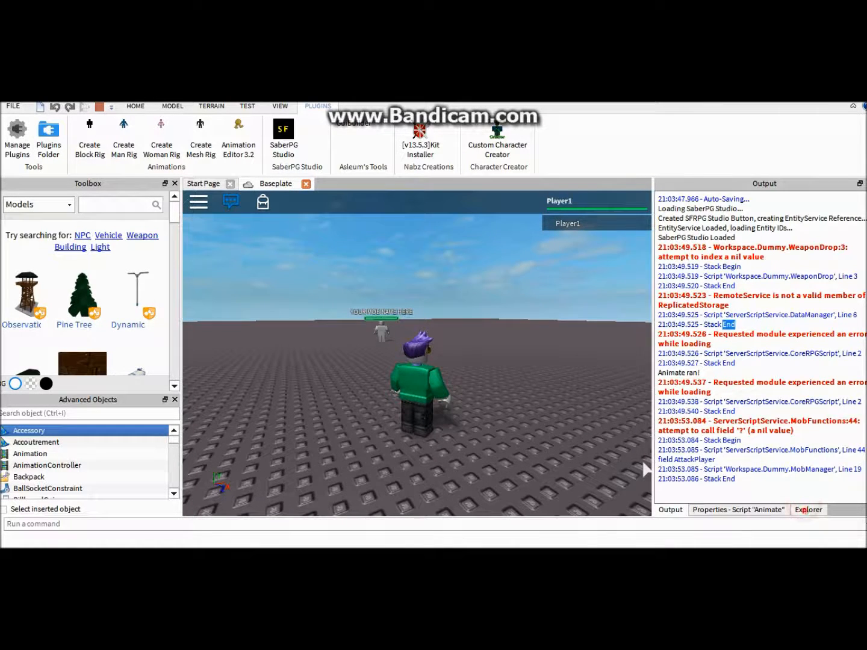
Inspect the idle animations inside the running mob's Animate script and end the play test
left_click(807, 510)
left_click(700, 306)
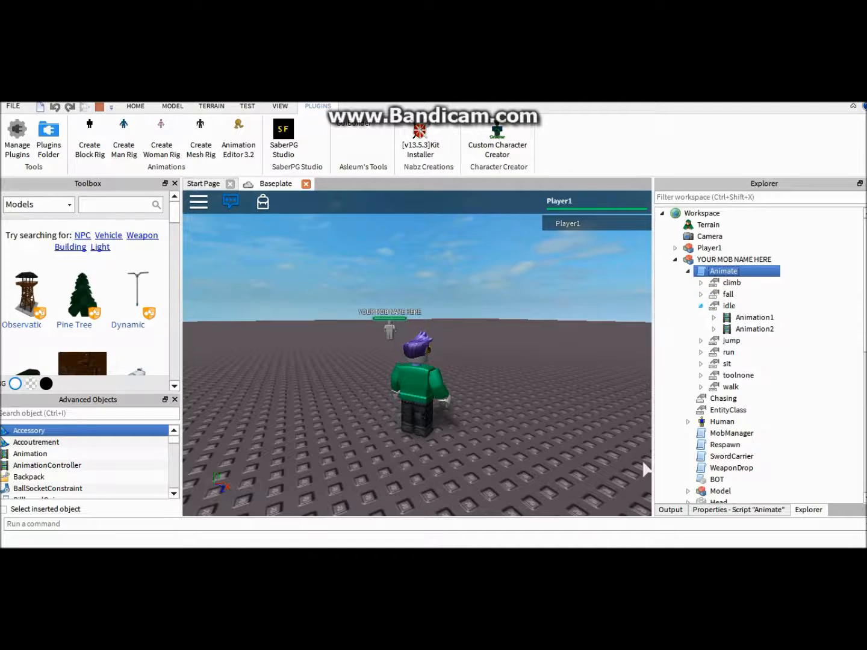
left_click(700, 307)
left_click(675, 259)
left_click(674, 261)
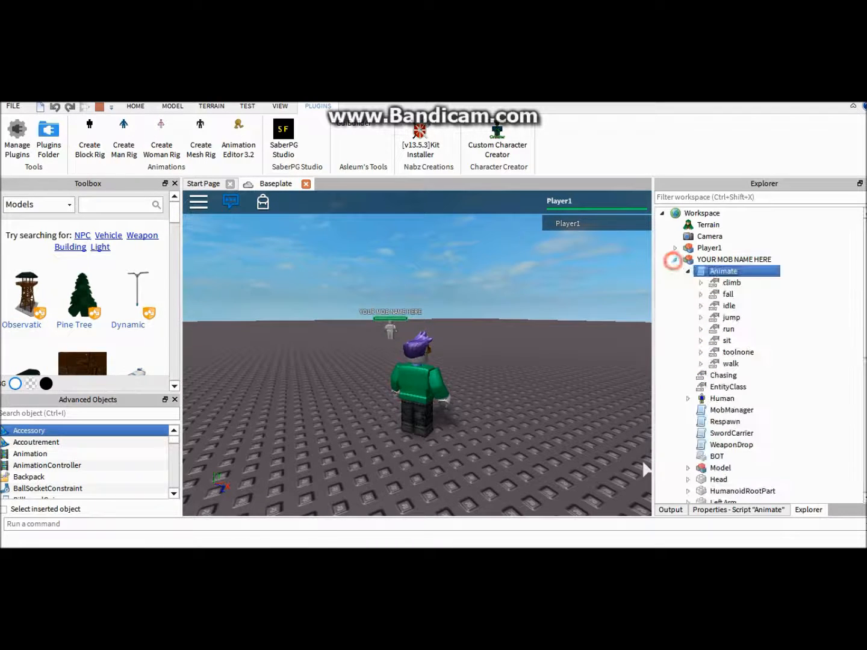
left_click(734, 259)
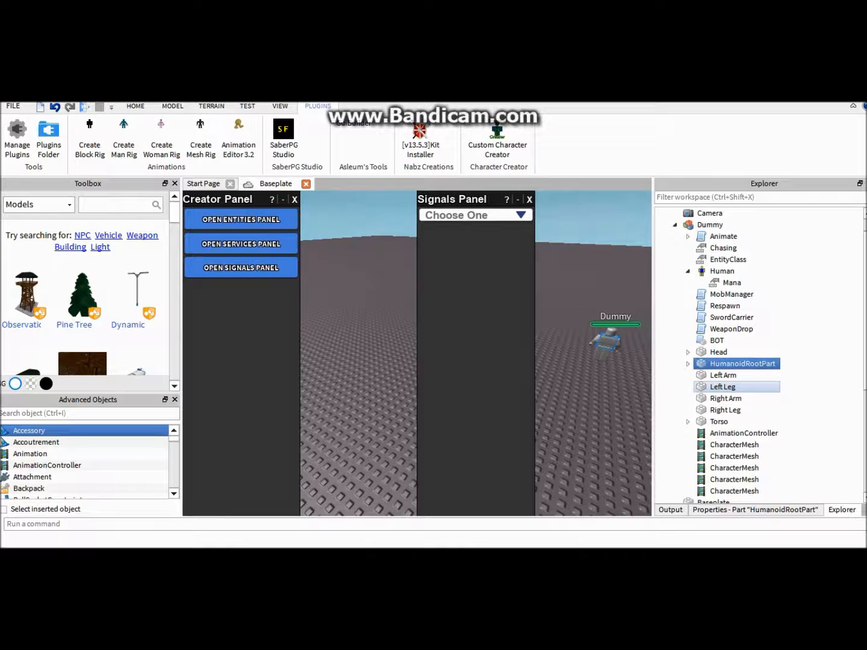
Examine the Dummy's Head, HumanoidRootPart and Torso contents and the properties of its fourth CharacterMesh
left_click(709, 225)
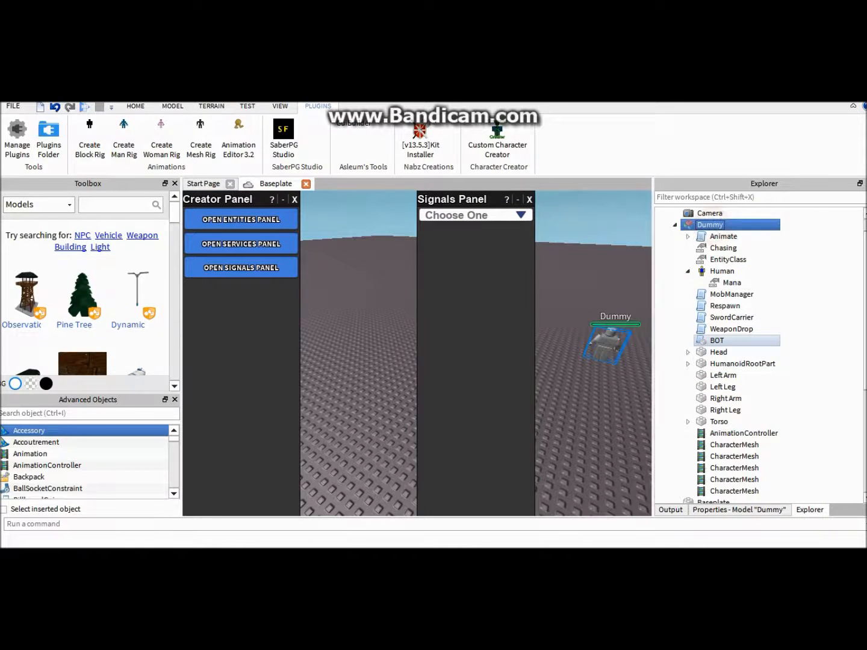
left_click(688, 353)
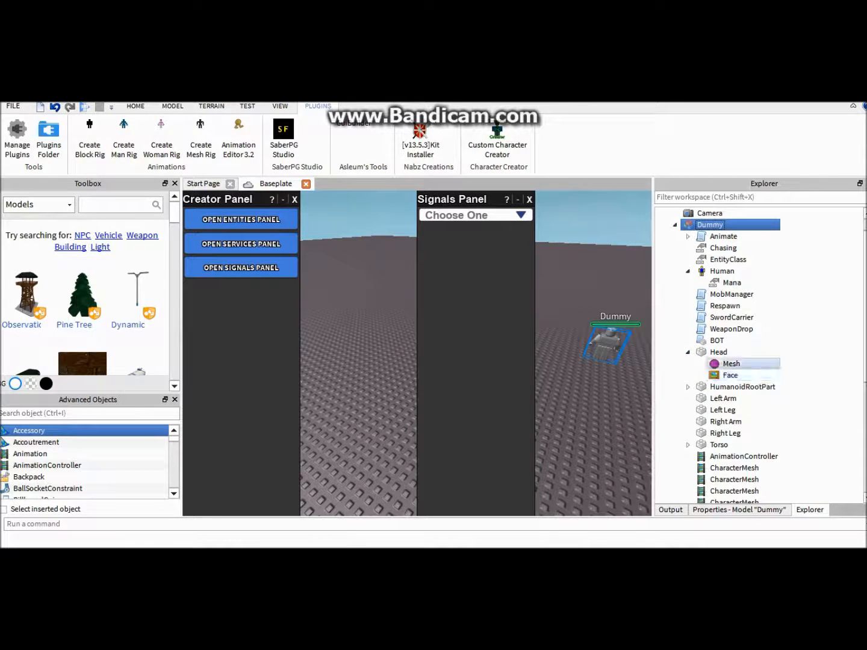
left_click(689, 387)
left_click(743, 387)
left_click(738, 398)
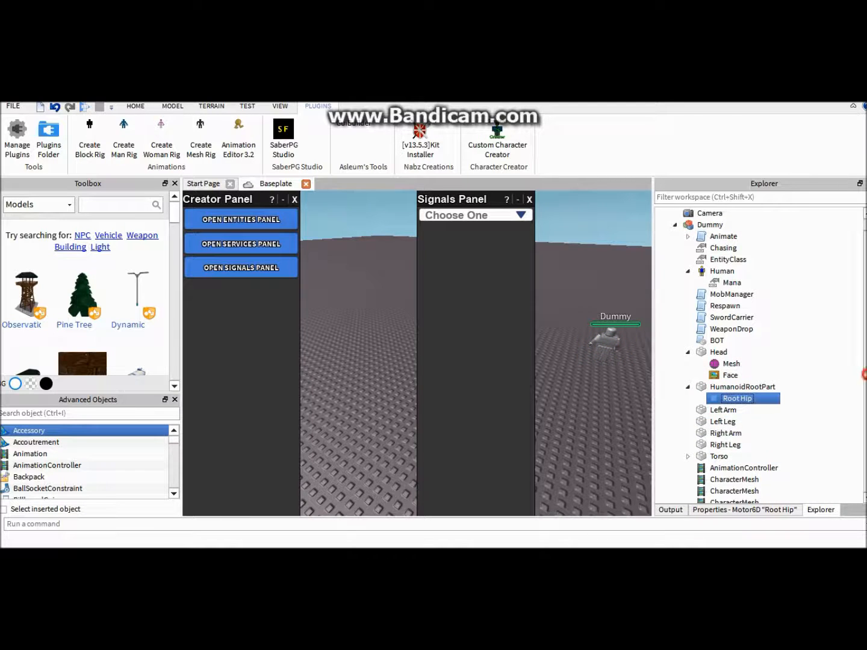
scroll(723, 391, "down", 3)
left_click(688, 399)
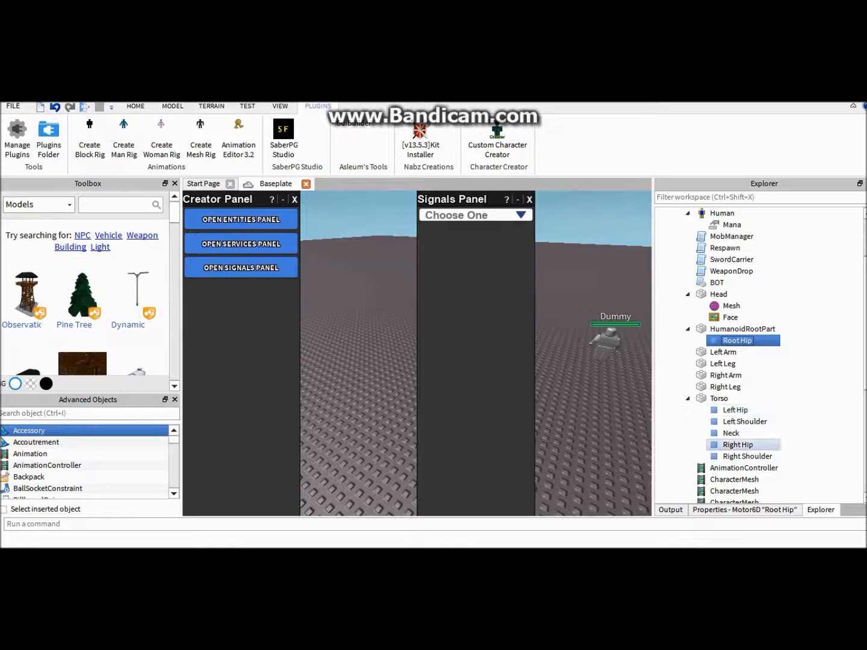
scroll(759, 355, "down", 4)
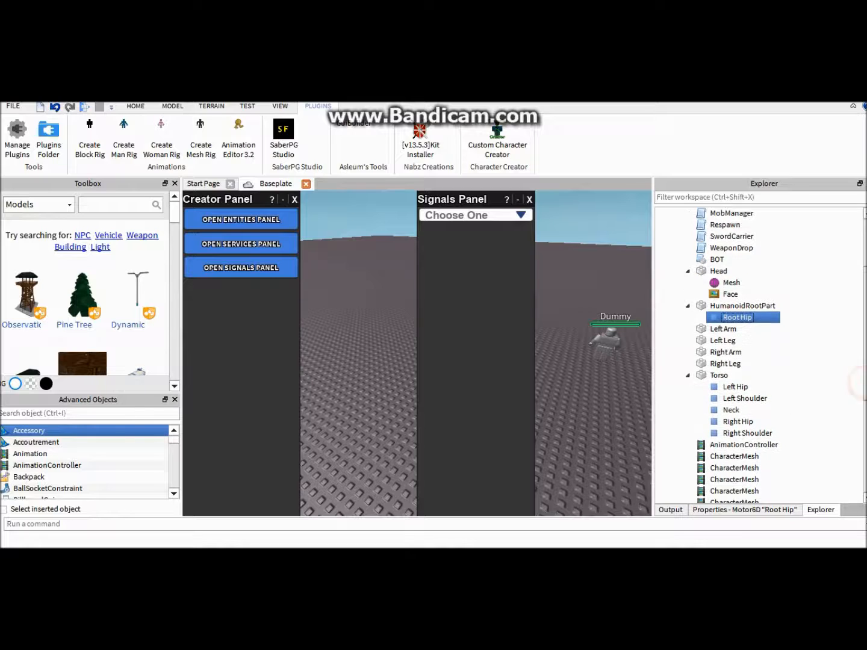
left_click(718, 396)
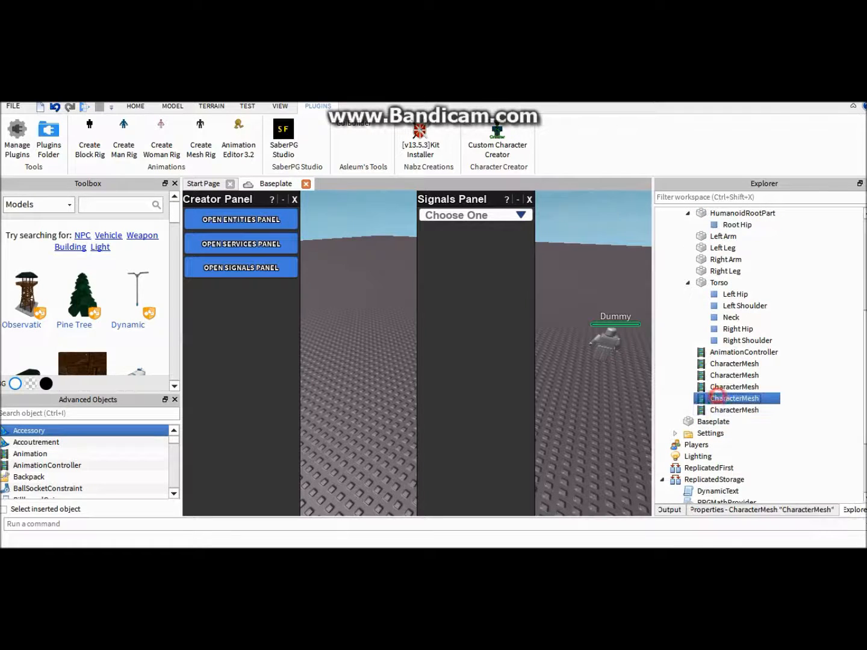
left_click(752, 511)
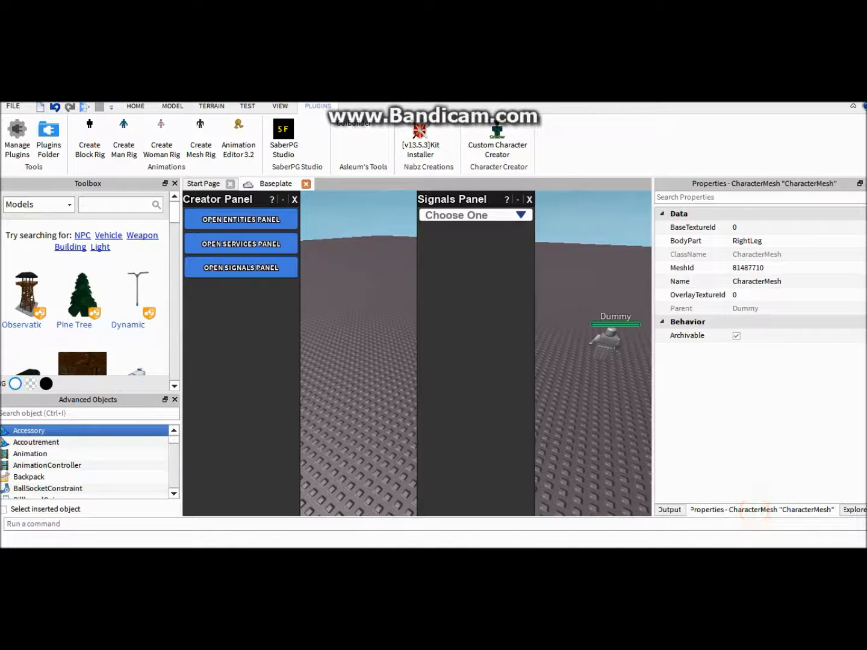
left_click(853, 509)
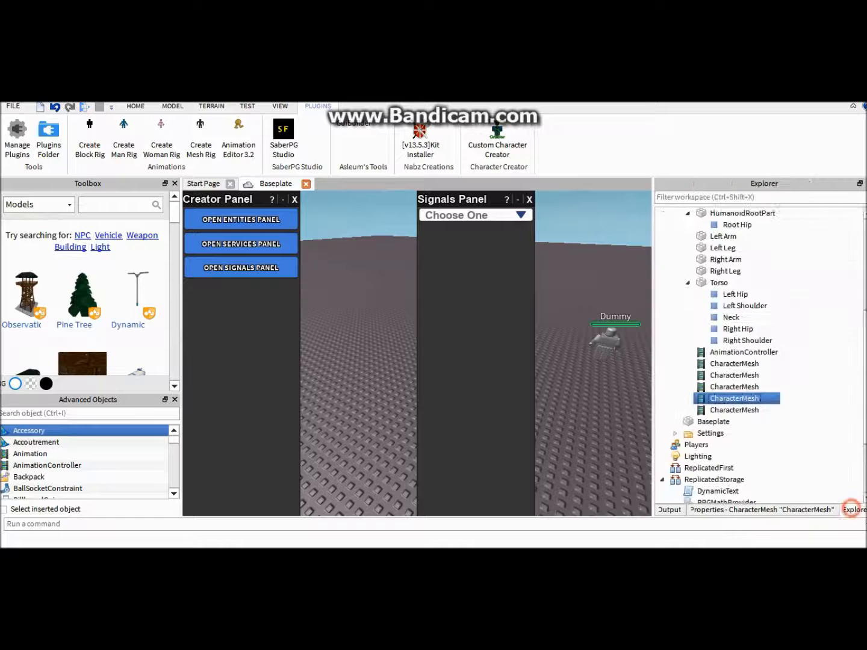
Delete the Dummy model from the Workspace
scroll(723, 301, "up", 6)
left_click(705, 247)
key("Delete")
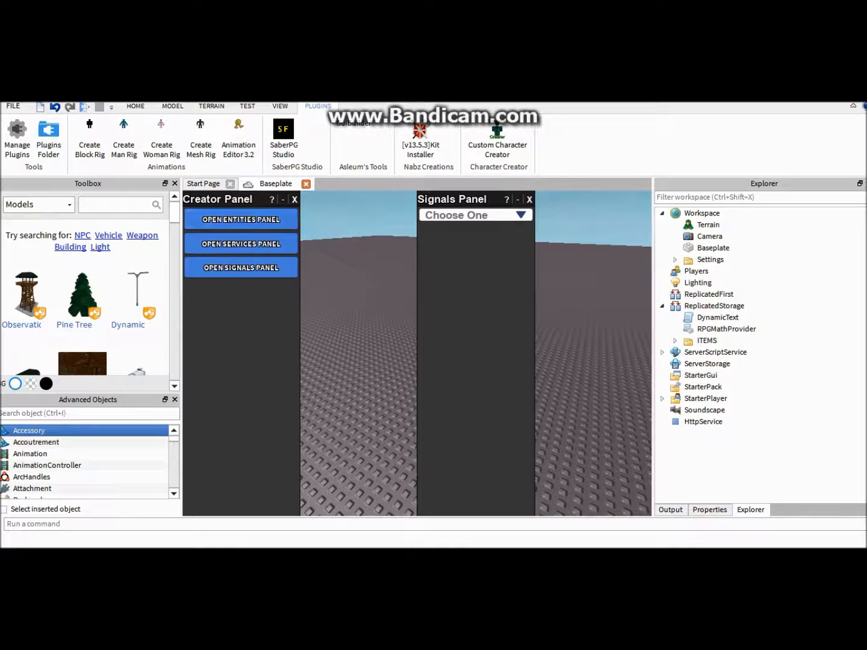
Insert a fresh Mob entity with the SaberPG Entities Panel and close that panel
left_click(267, 225)
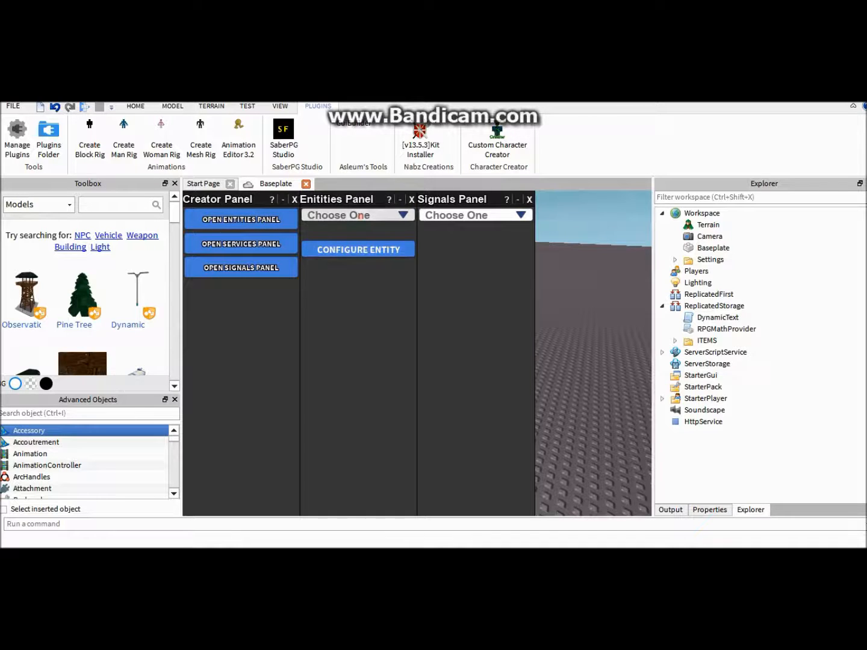
left_click(359, 215)
left_click(358, 227)
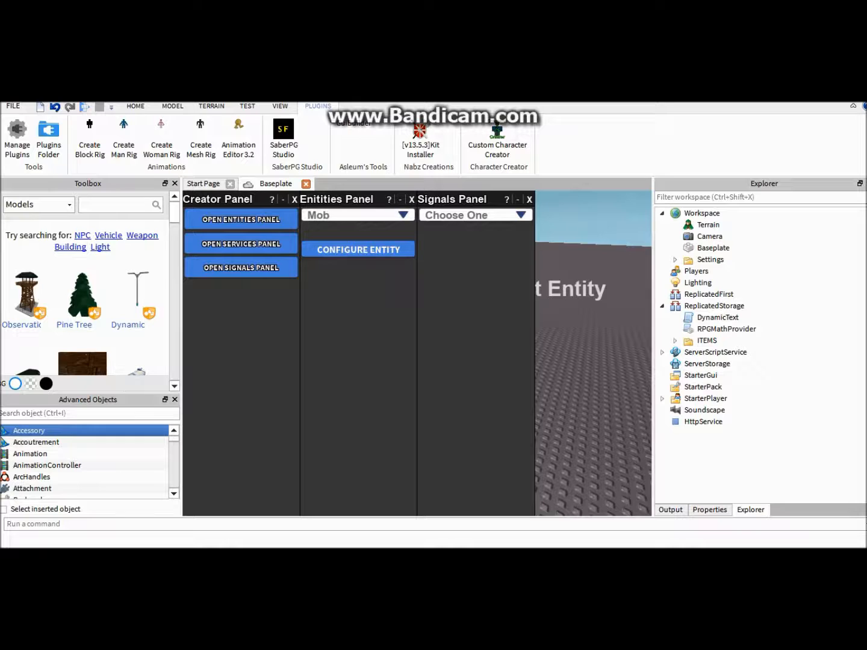
left_click(412, 199)
left_click(357, 411)
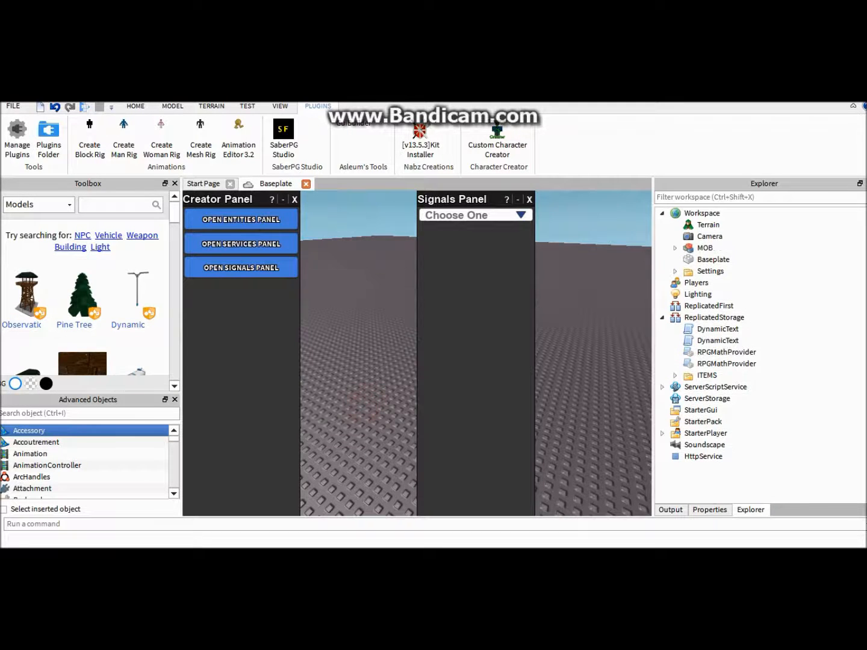
Move the Signals Panel aside and delete the duplicate DynamicText and RPGMathProvider from ReplicatedStorage
left_click_drag(469, 199, 654, 204)
left_click_drag(594, 206, 595, 204)
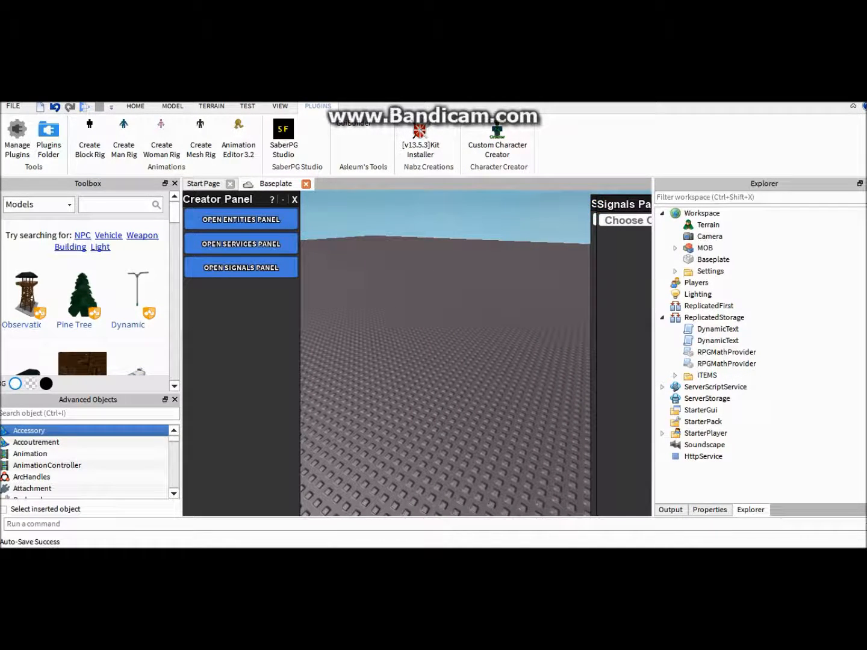
left_click(702, 363)
left_click(698, 341, "ctrl")
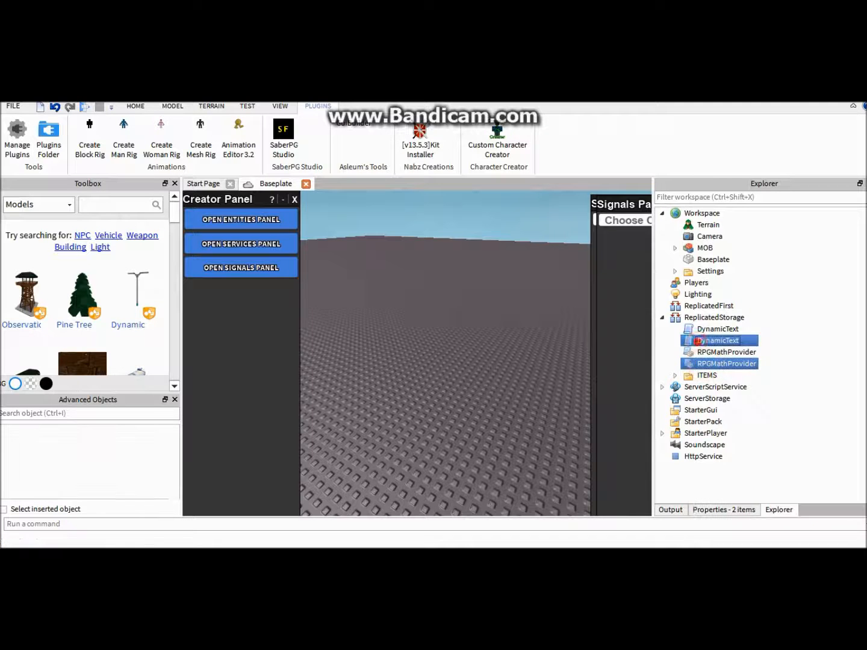
key("Delete")
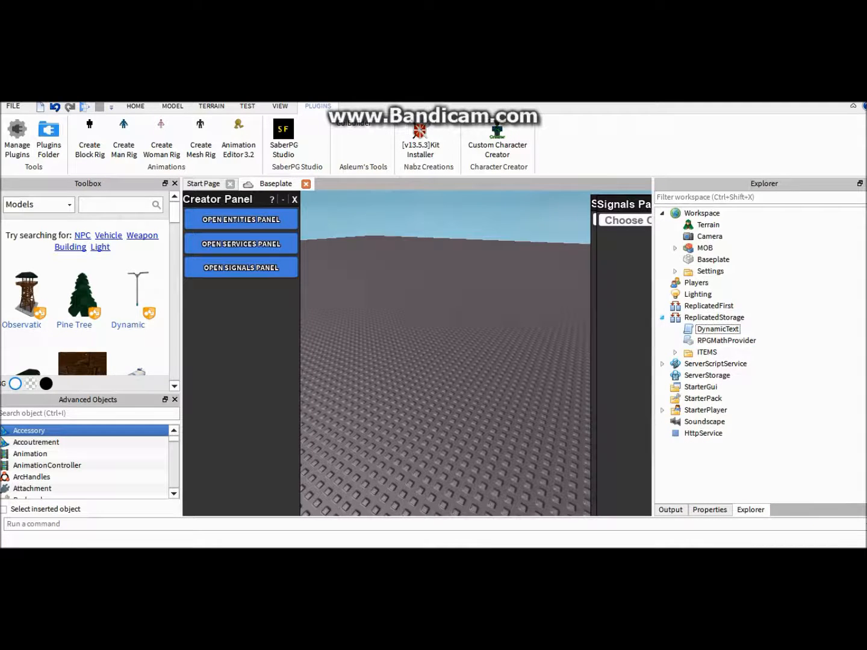
Delete the two extra CoreRPGScript copies from ServerScriptService
left_click(663, 363)
left_click(706, 387)
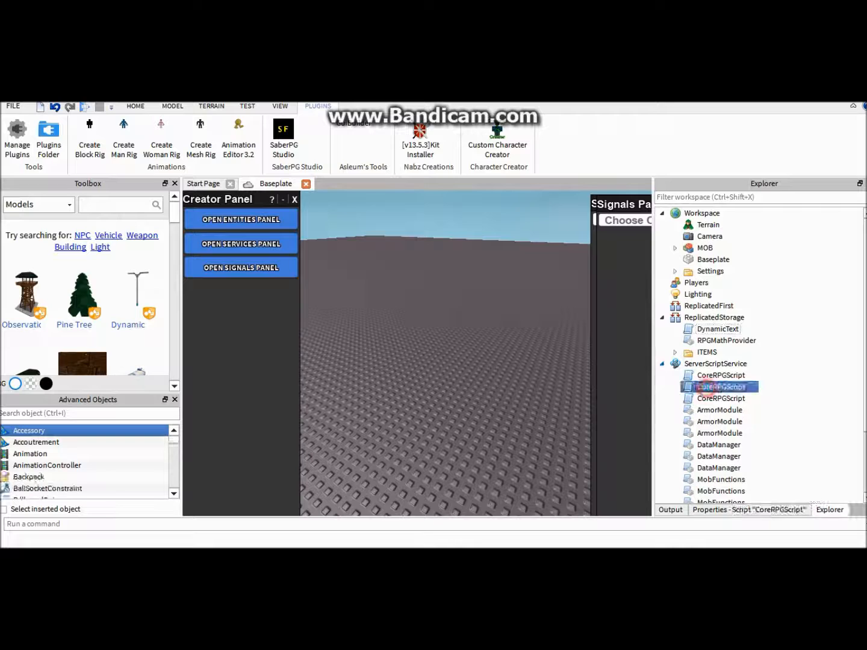
key("Delete")
left_click(721, 387)
key("Delete")
Delete the two extra copies each of ArmorModule, DataManager and MobFunctions from ServerScriptService
left_click(720, 399)
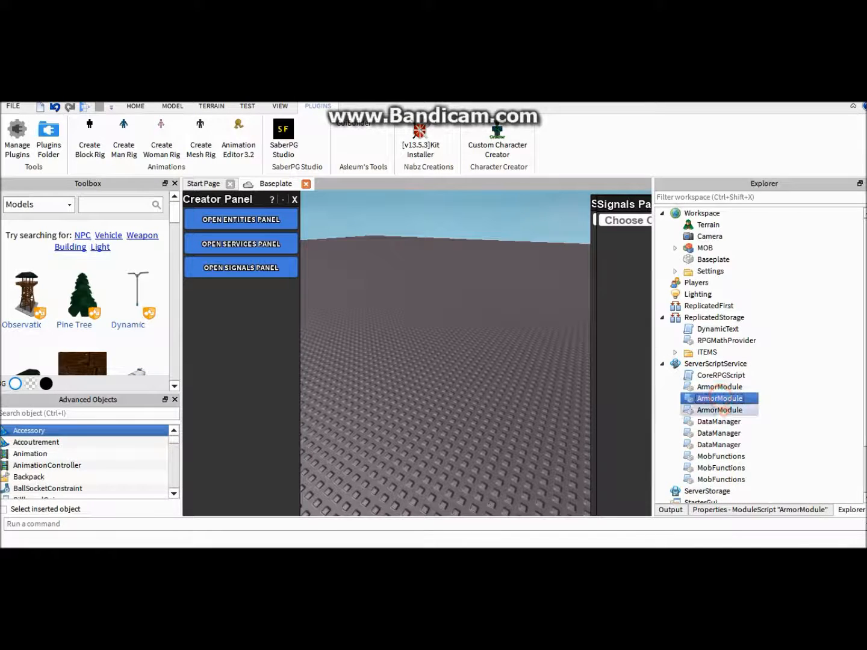
left_click(723, 409, "ctrl")
left_click(725, 433, "ctrl")
left_click(726, 444, "ctrl")
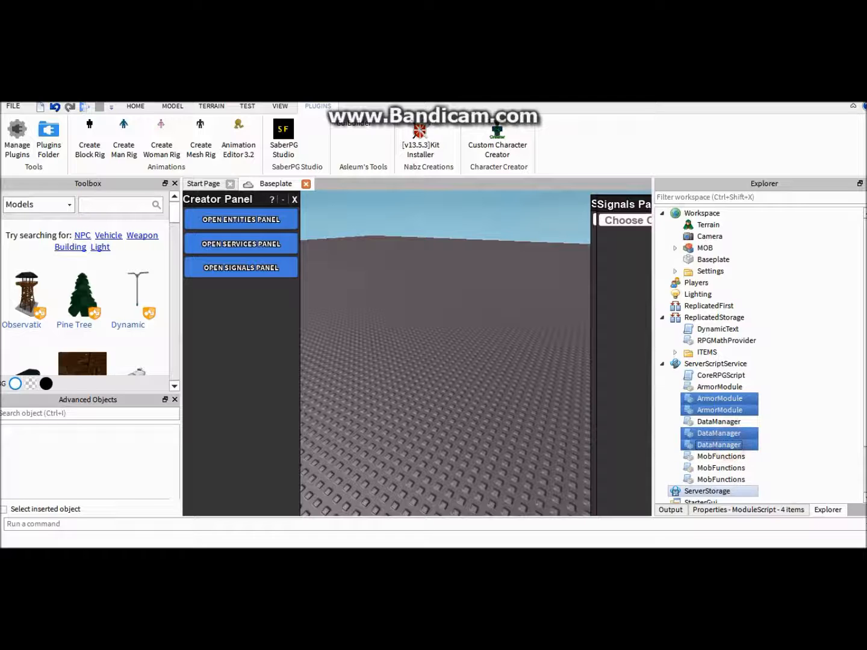
left_click(723, 469, "ctrl")
left_click(723, 480, "ctrl")
key("Delete")
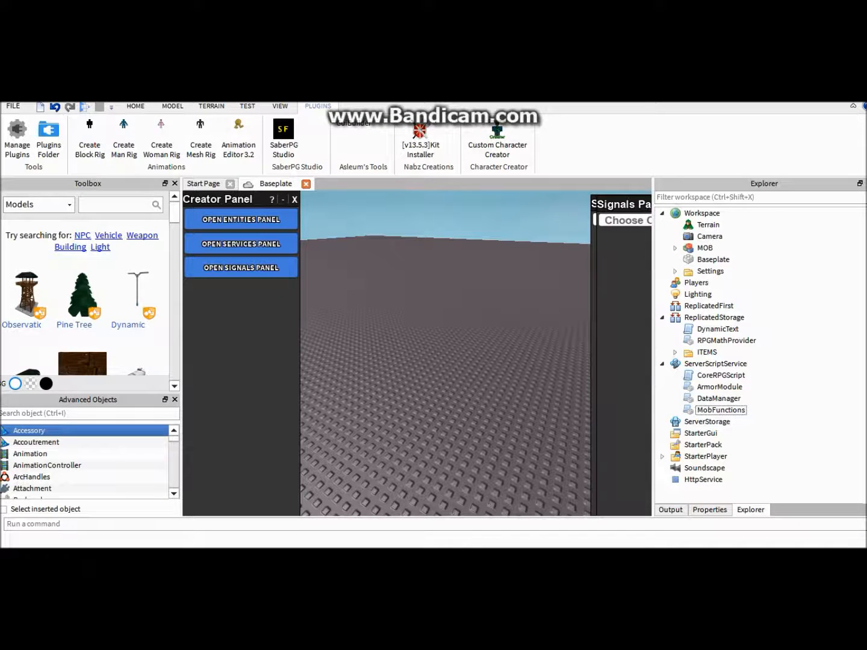
Add the WeaponDrop component to the new MOB model through the SaberPG Entities Panel
left_click(663, 457)
left_click(663, 457)
left_click(675, 247)
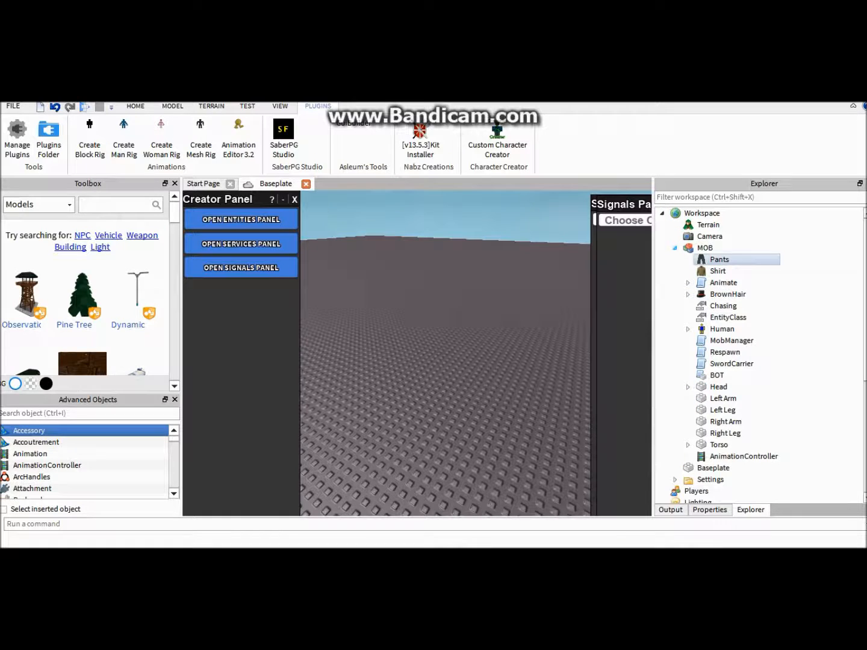
left_click(244, 216)
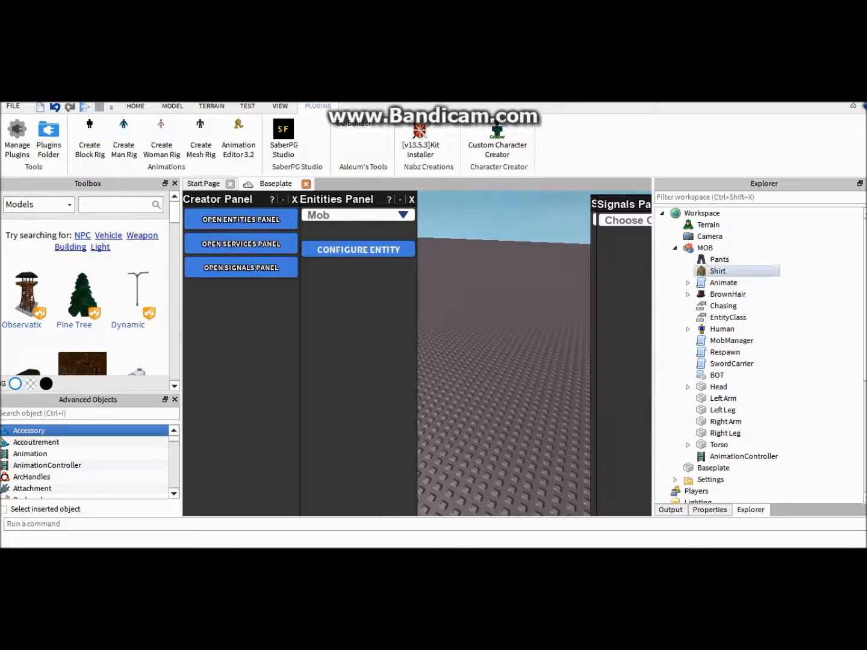
left_click(704, 247)
left_click(397, 232)
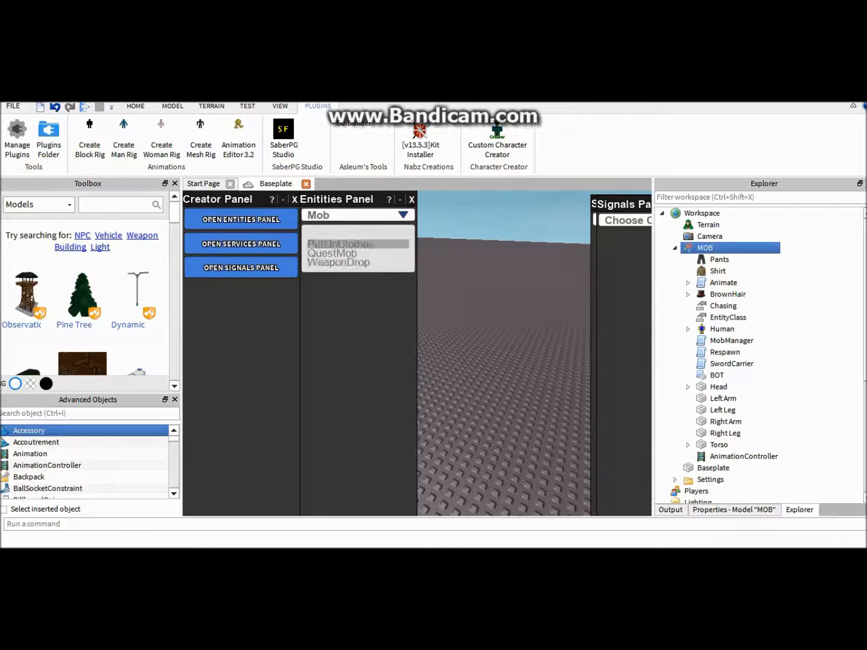
left_click(374, 262)
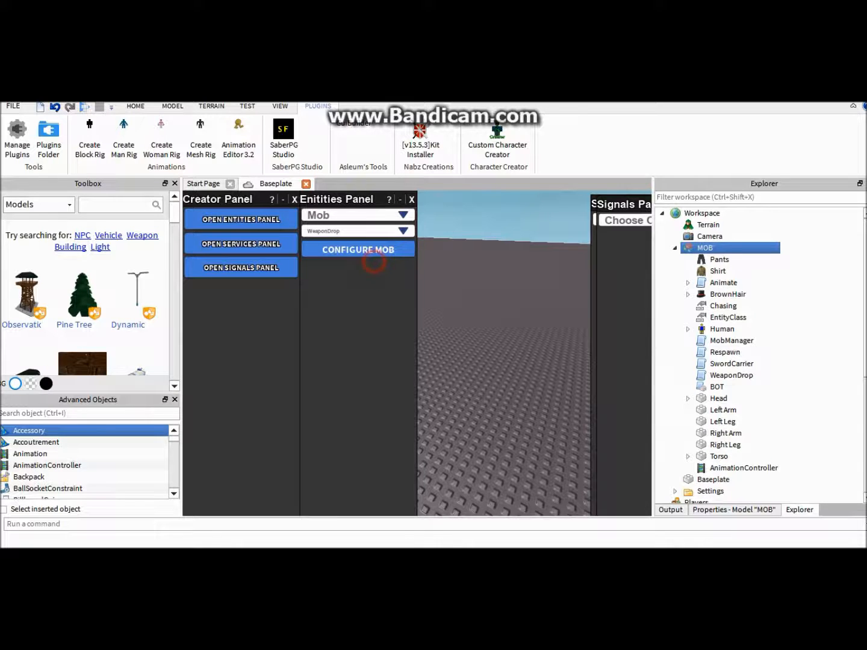
Open the new MOB's configuration script and set MobName to "Minotaur"
left_click(387, 245)
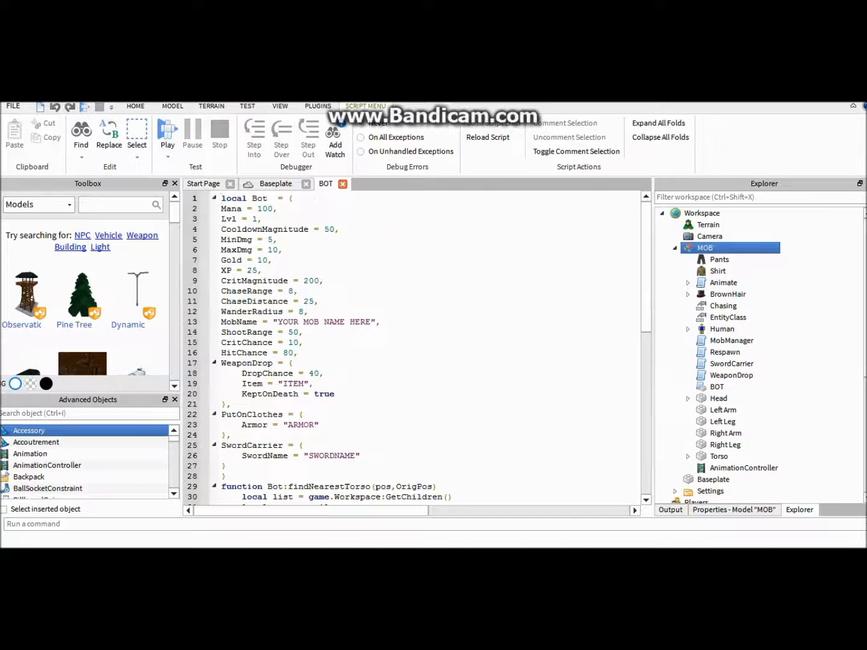
left_click_drag(371, 322, 313, 322)
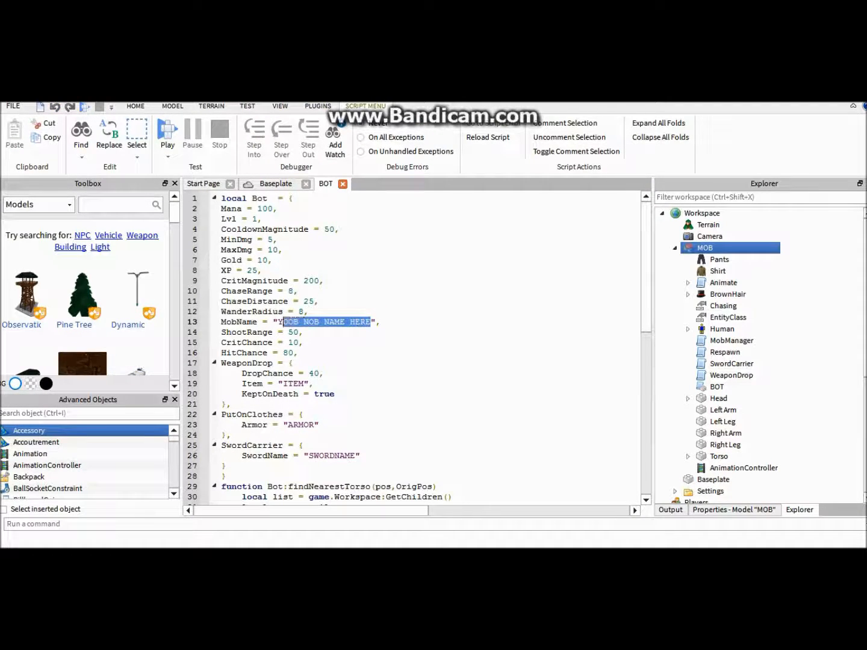
type("Minn")
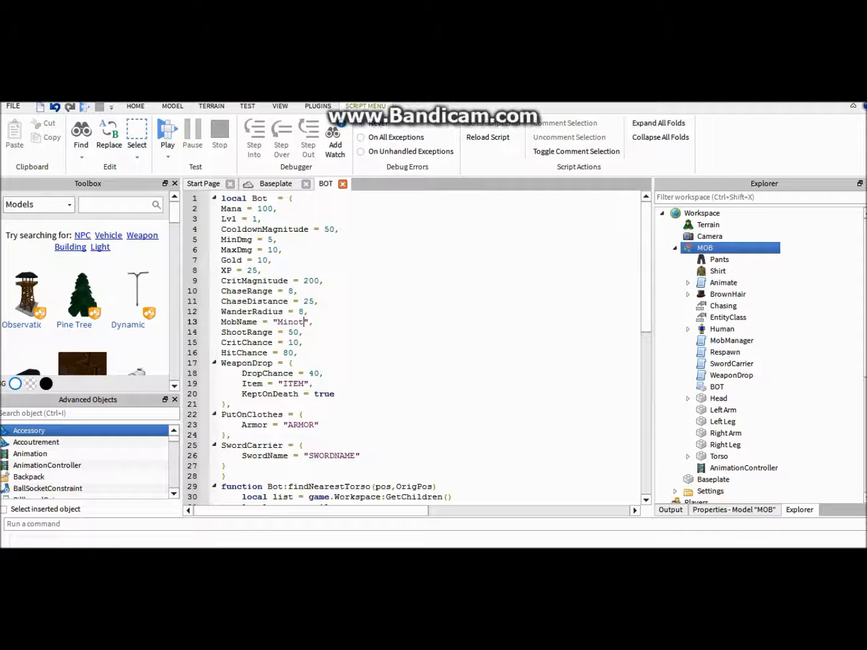
key("Return")
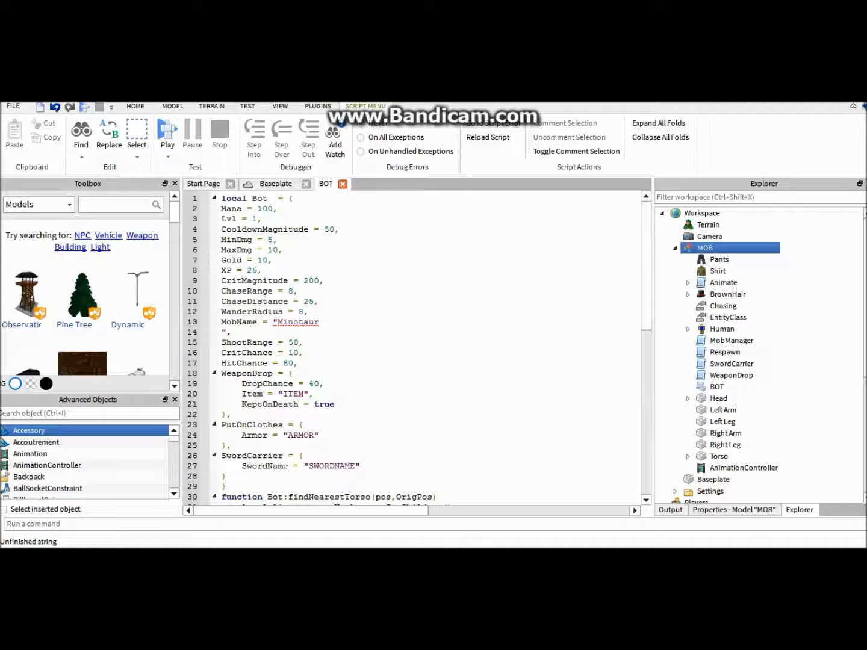
key("BackSpace")
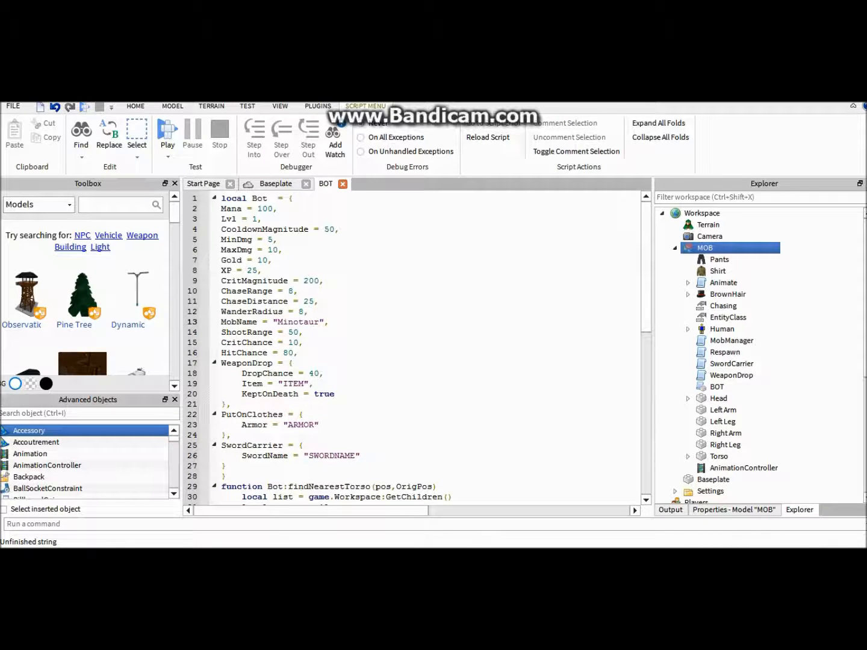
Set the SwordCarrier SwordName and the PutOnClothes Armor values to "None" in the BOT script
double_click(324, 457)
type("Nonee")
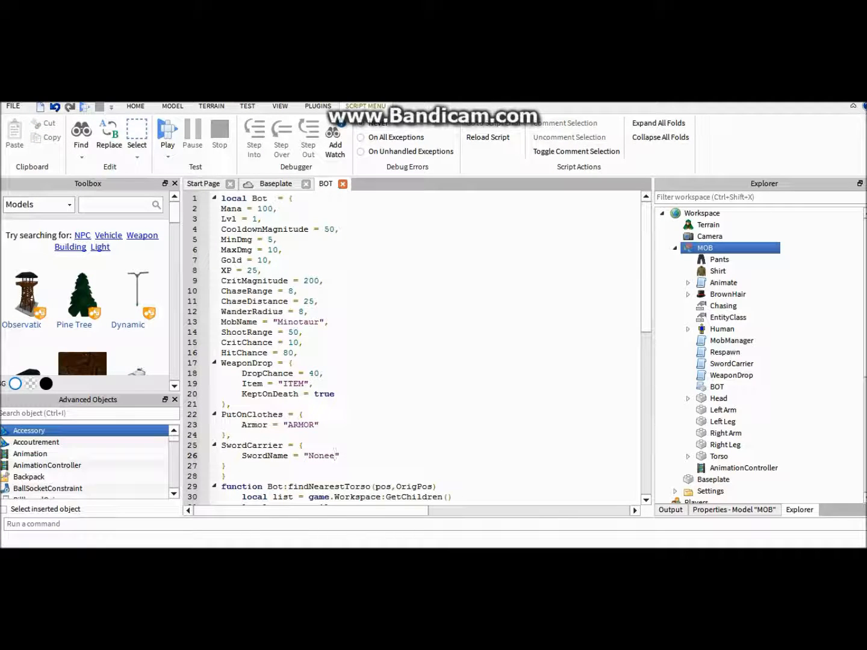
double_click(304, 425)
type("None")
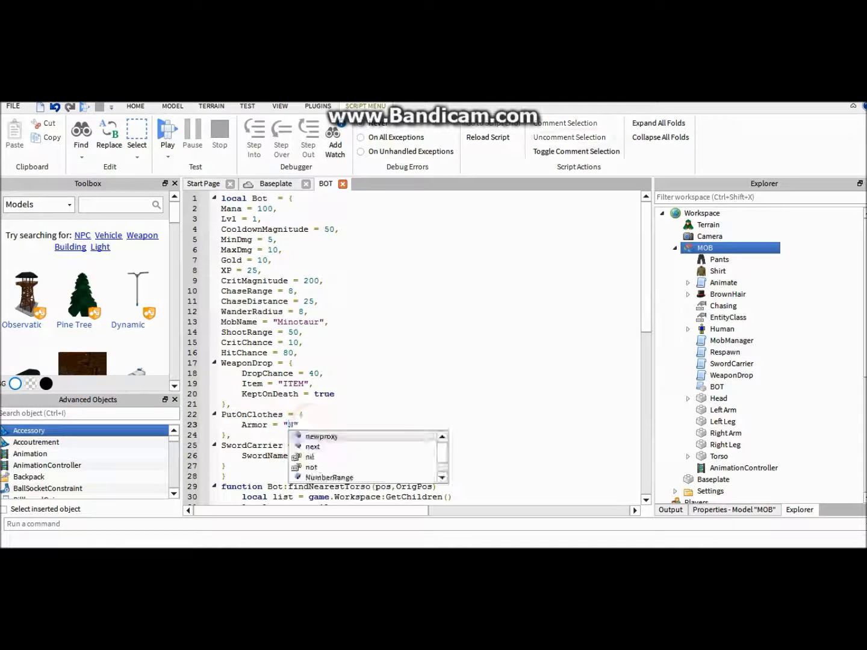
Replace the WeaponDrop Item placeholder in the BOT script with a potion name
double_click(296, 383)
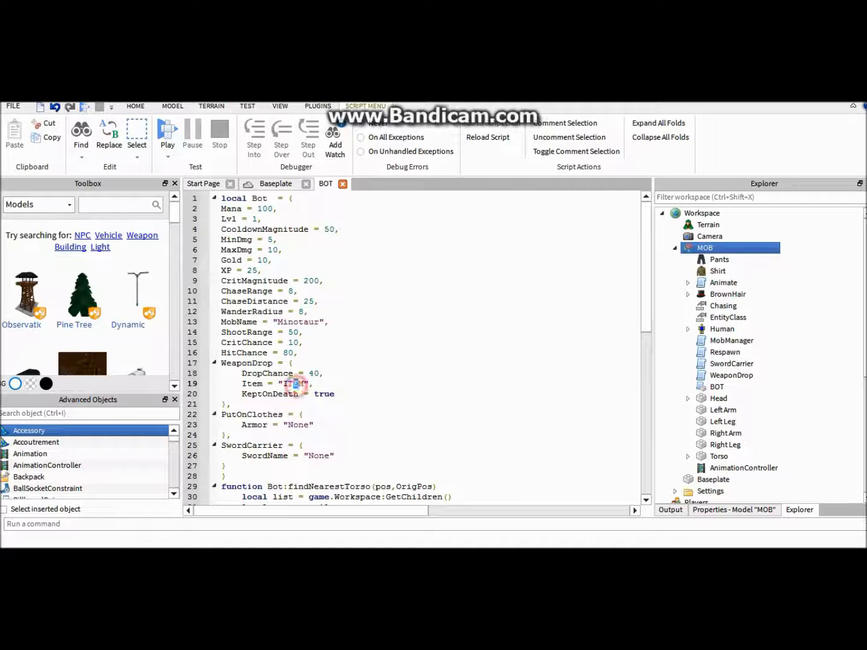
double_click(295, 384)
type("Potio")
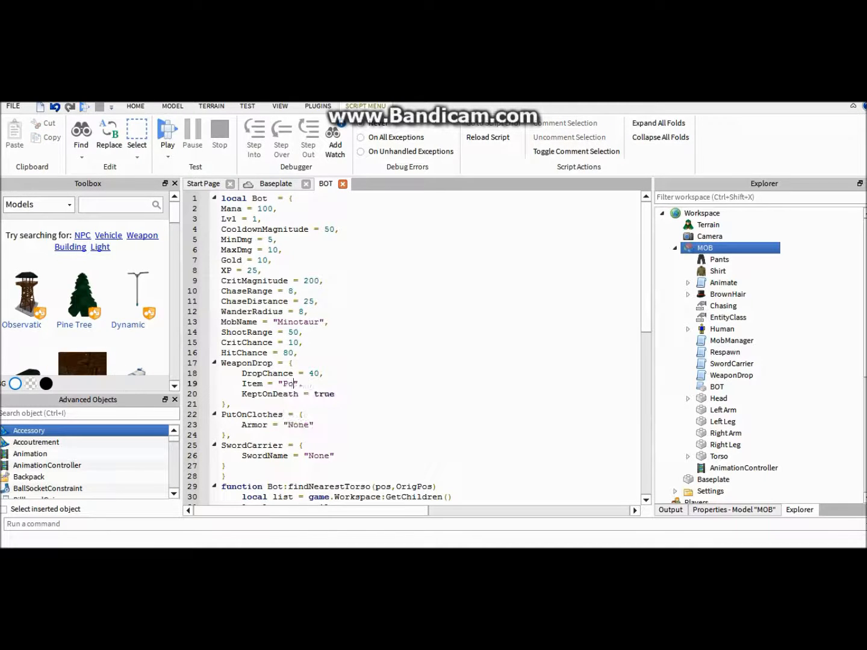
type("OIO")
Return to the Baseplate view, close the Entities Panel and start a play test
left_click(268, 184)
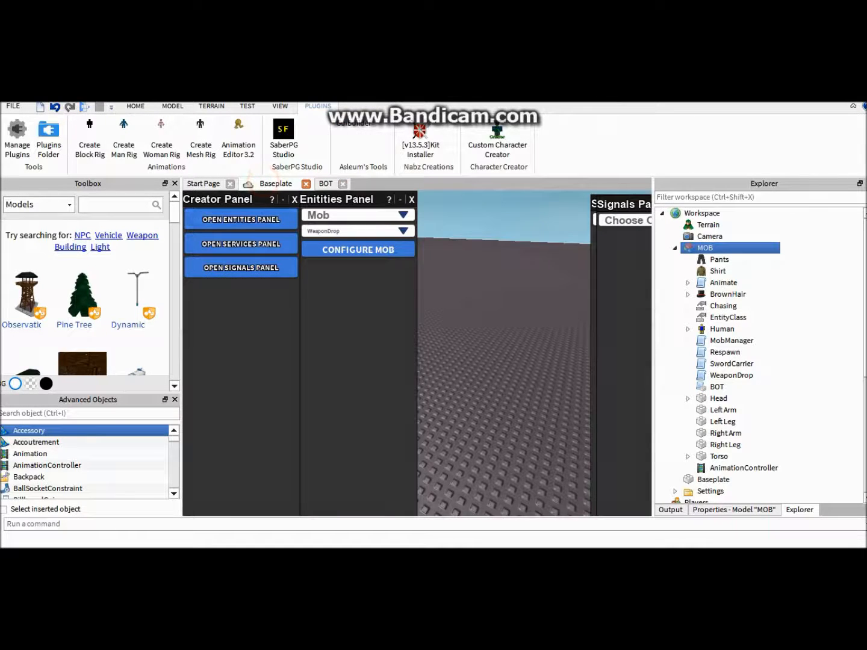
left_click(411, 199)
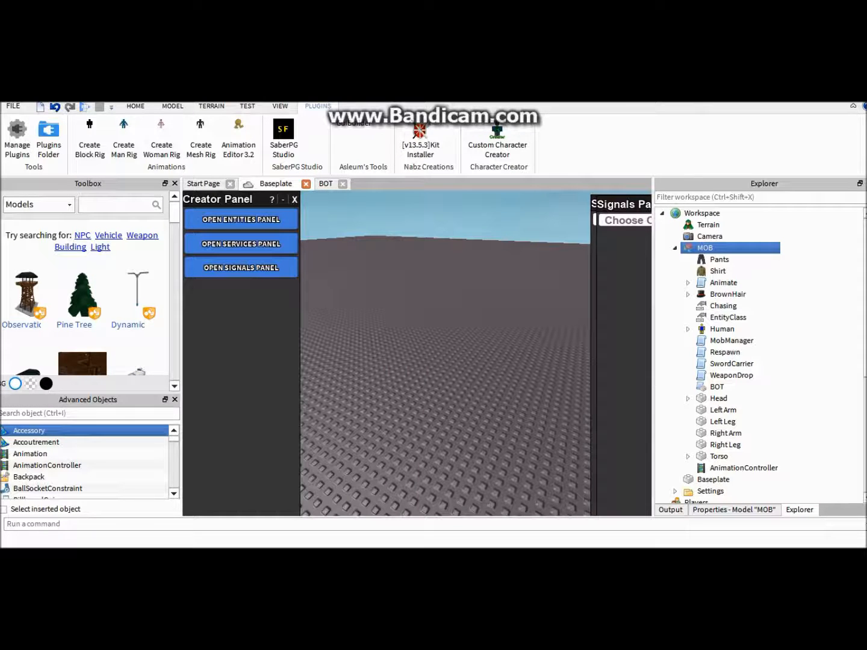
key("F5")
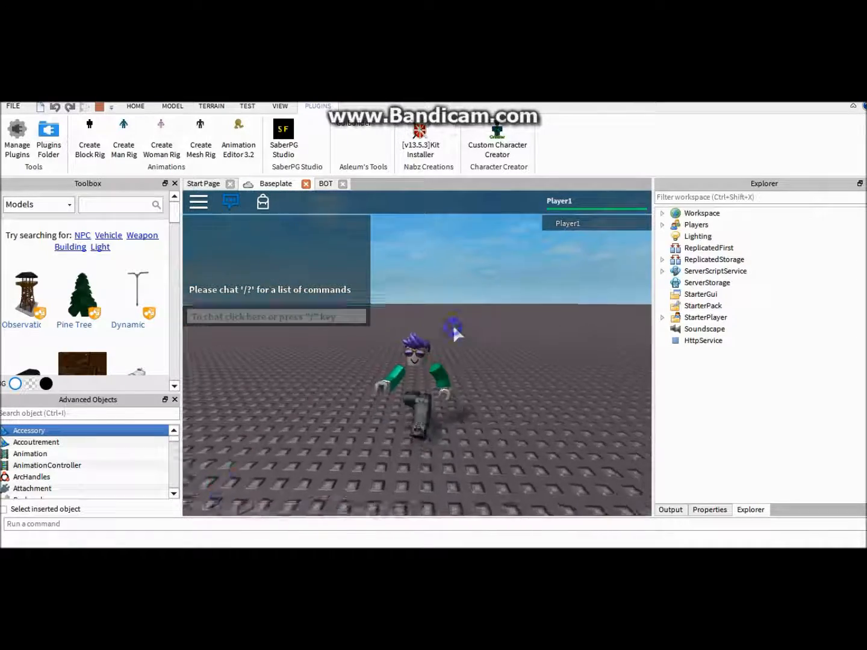
Walk the character up to the Minotaur and move around it to examine how it reacts to the player
key("w")
right_click_drag(453, 326, 431, 328)
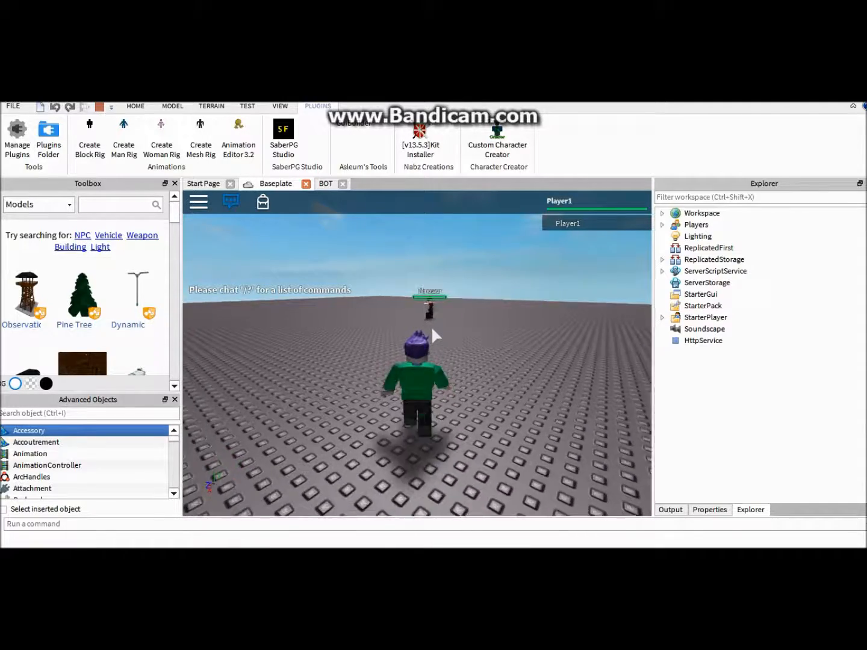
right_click_drag(431, 327, 431, 328)
key("d")
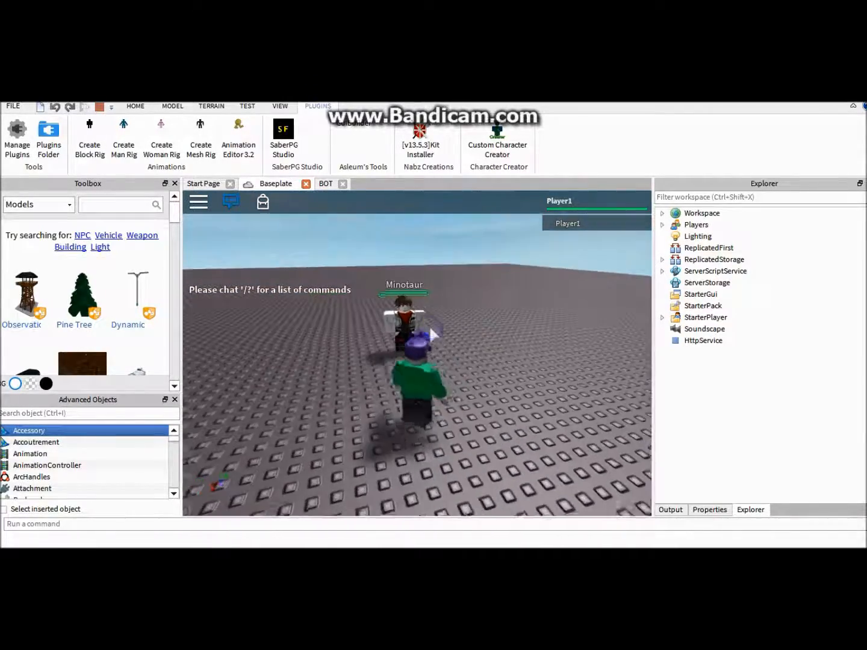
key("s")
key("d")
key("a")
key("w")
key("a")
key("s")
key("d")
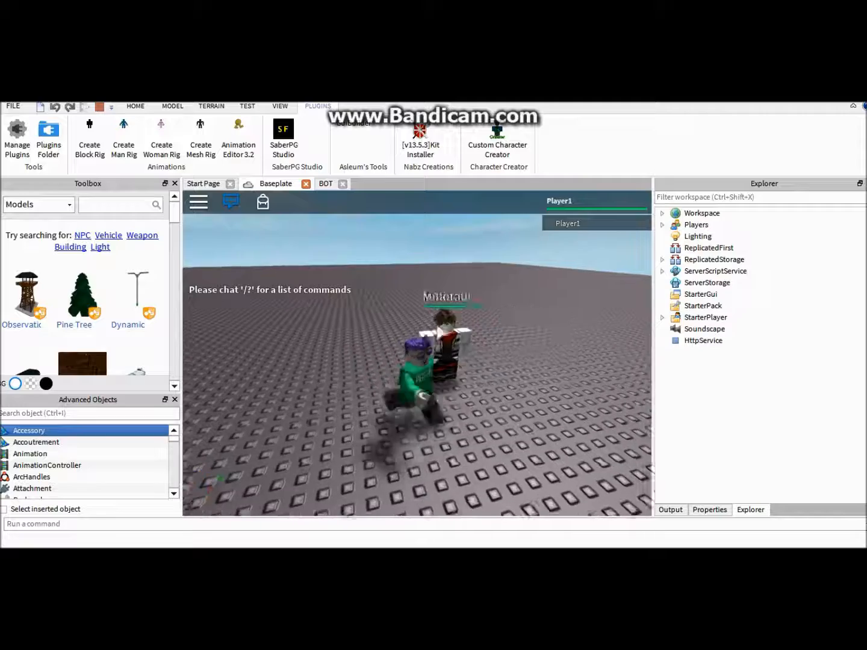
key("s")
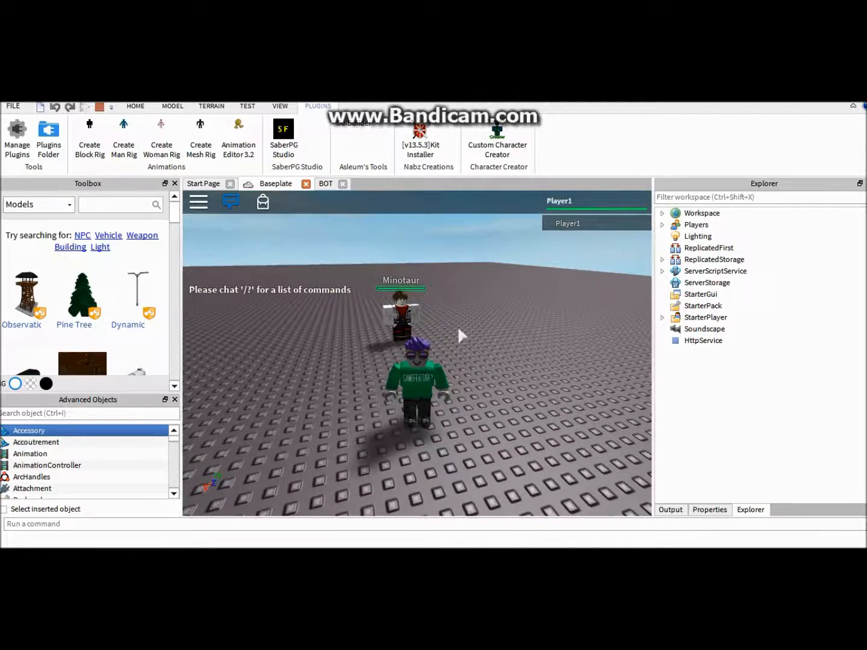
Approach and retreat from the Minotaur from several directions to check whether it chases and attacks the player
key("w")
key("w")
right_click_drag(459, 327, 465, 327)
key("d")
key("s")
key("a")
key("w")
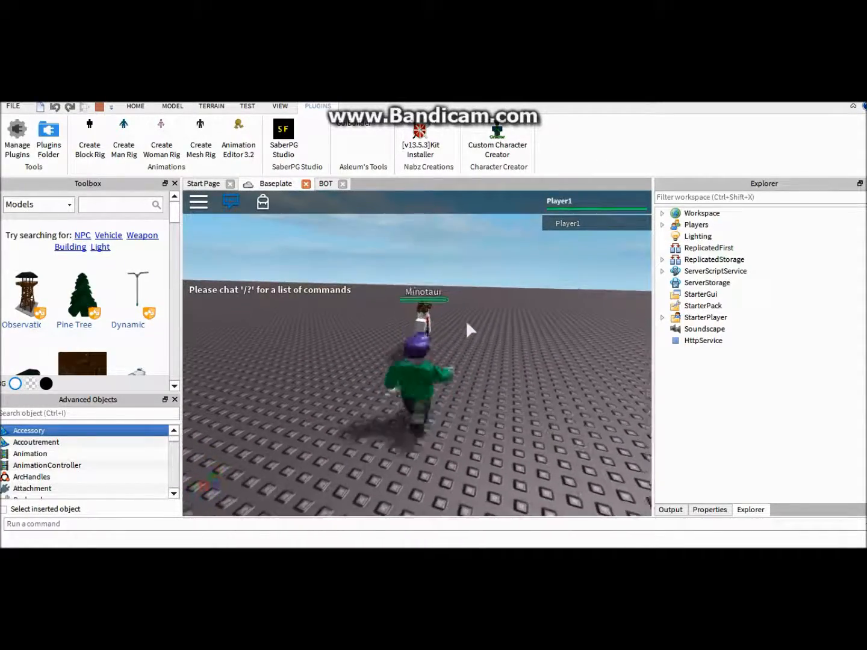
key("d")
right_click_drag(457, 313, 457, 312)
key("a")
key("w")
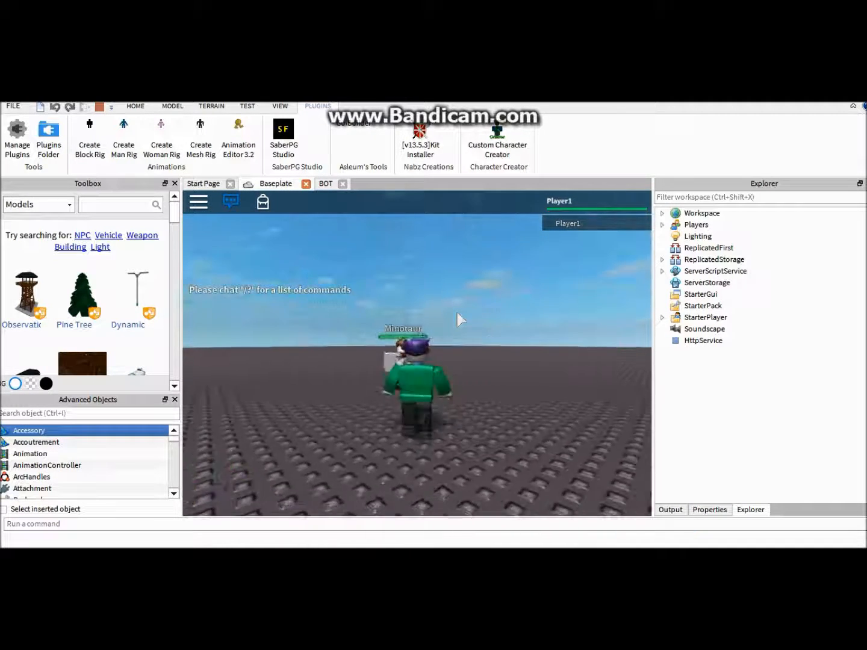
right_click_drag(457, 313, 457, 313)
key("s")
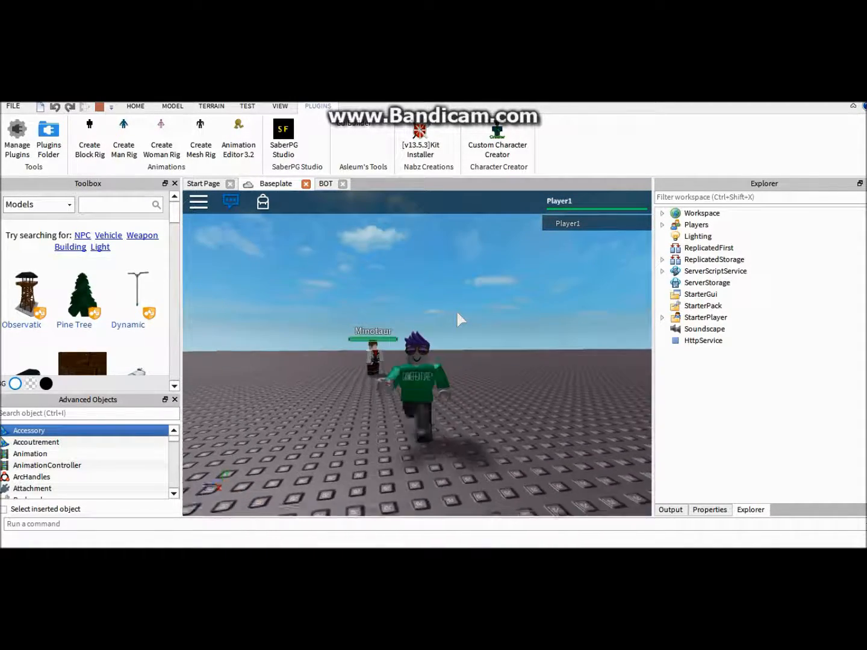
key("w")
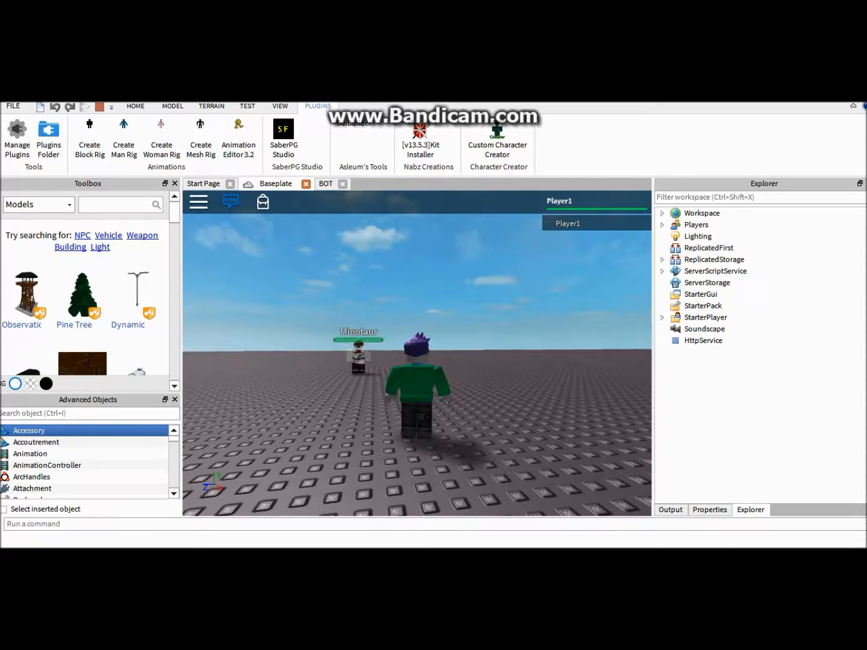
Examine the script errors logged in the Output during the play test
left_click(665, 510)
left_click_drag(713, 247, 757, 382)
left_click_drag(751, 411, 764, 227)
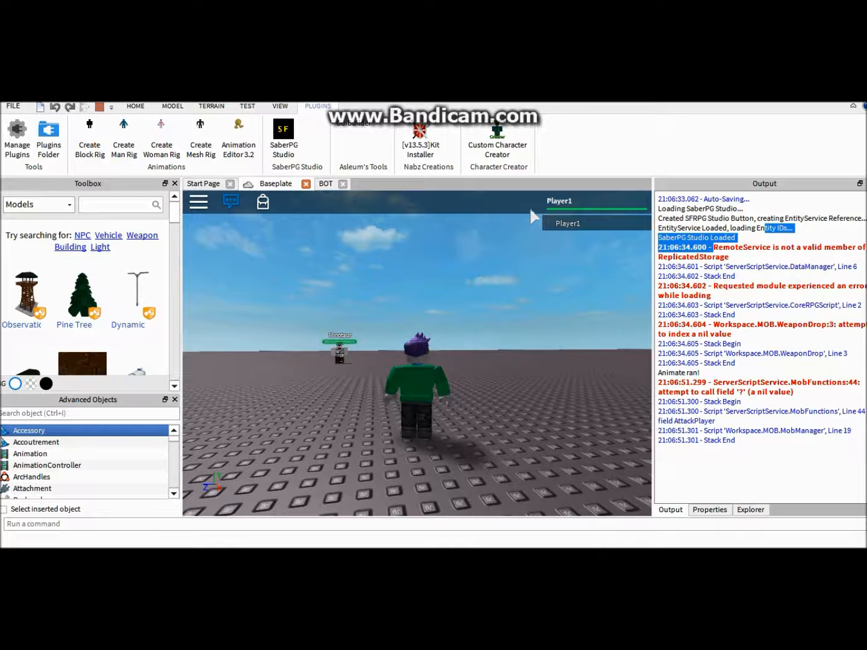
Resume the play test and run the character close to the Minotaur to recheck its attack behaviour at close range
left_click(486, 208)
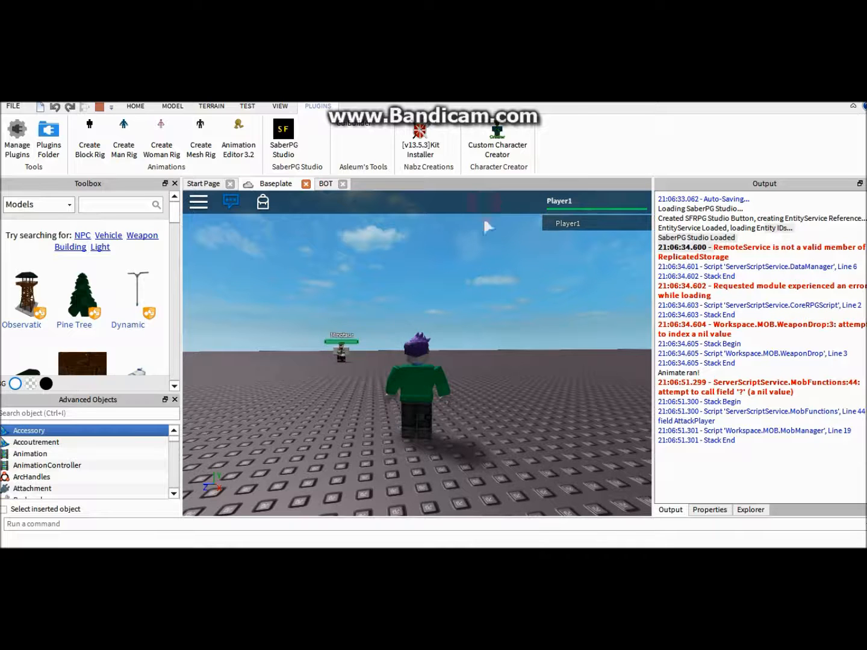
key("w")
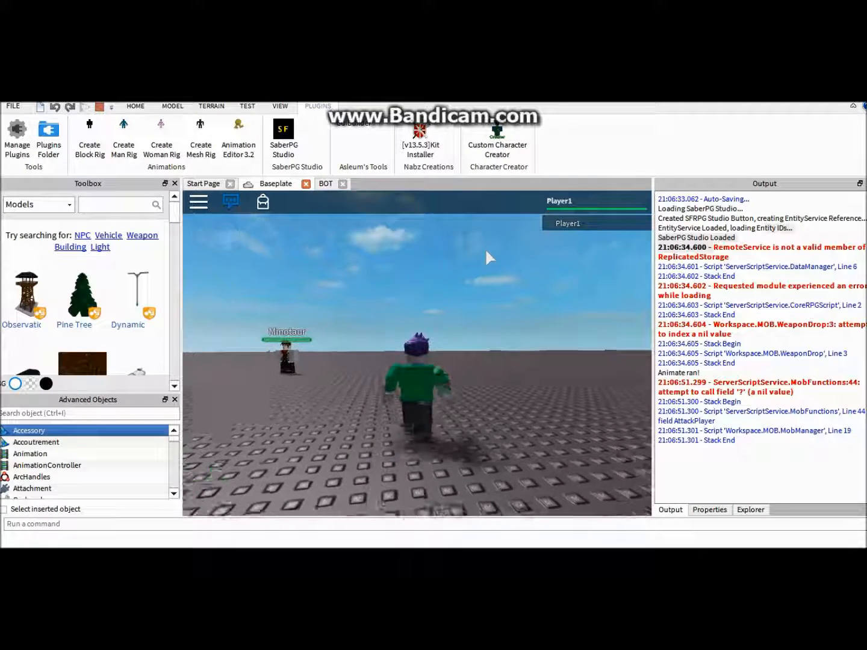
key("a")
key("w")
key("d")
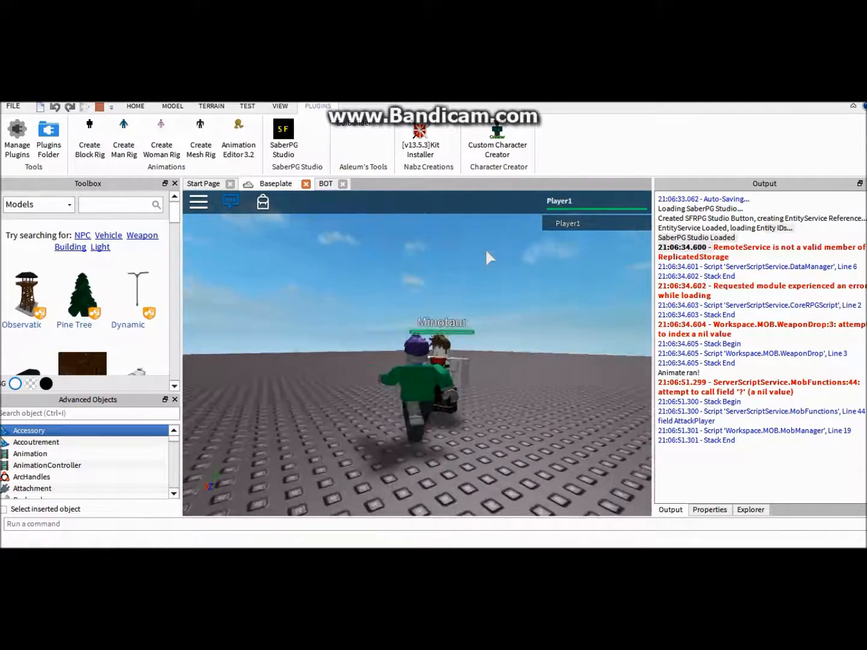
key("s")
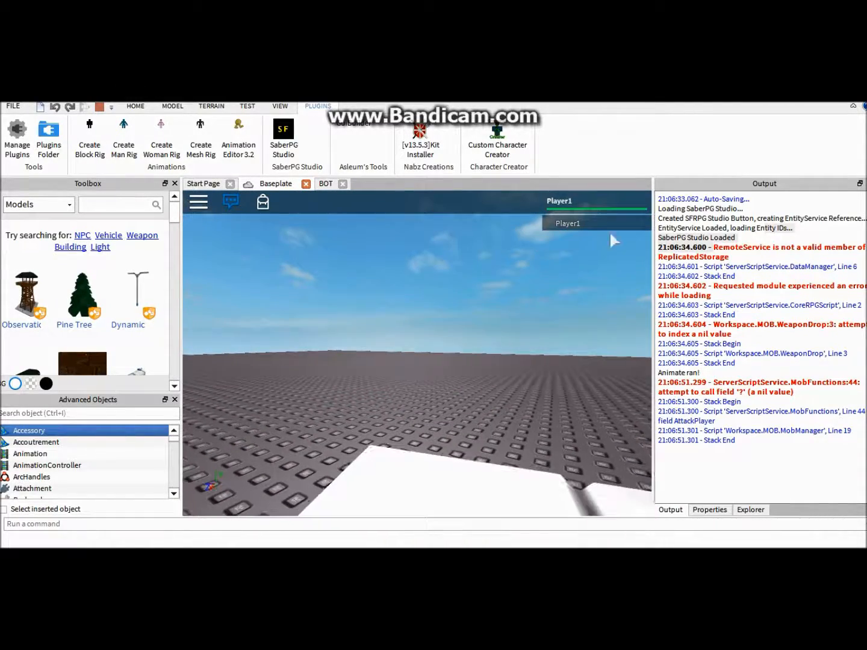
key("s")
key("w")
key("s")
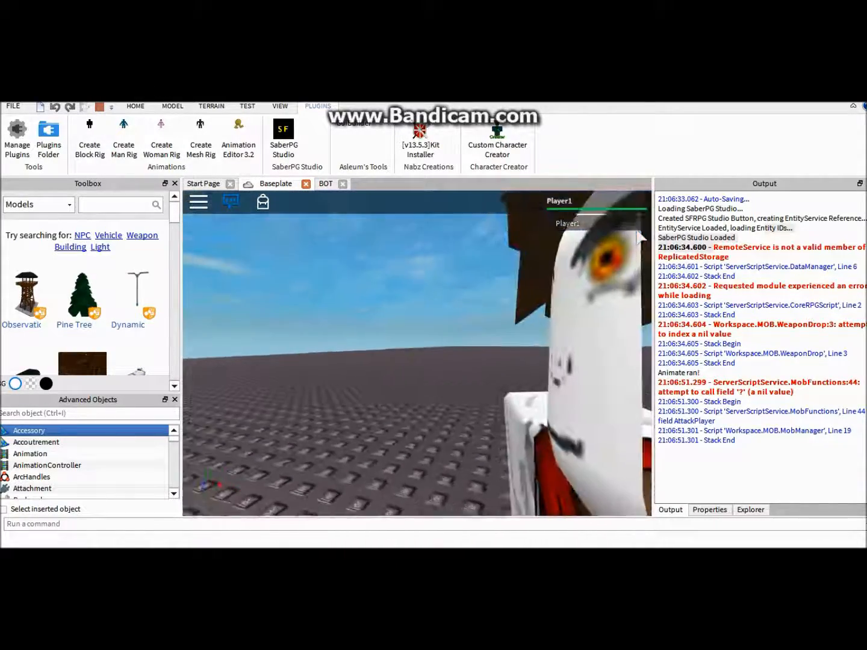